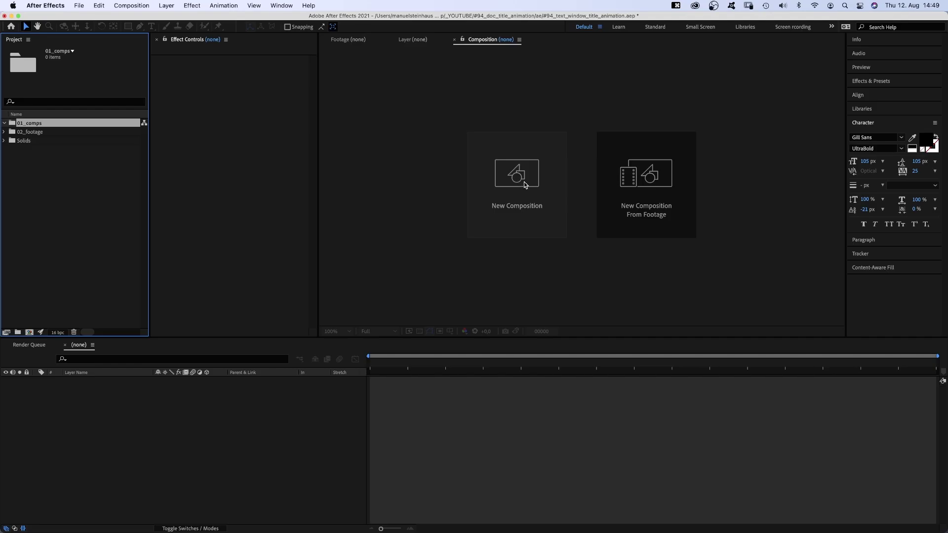
Create a new 1920×1080, 24 fps composition named window
{"action": "left_click", "coordinate": [525, 181]}
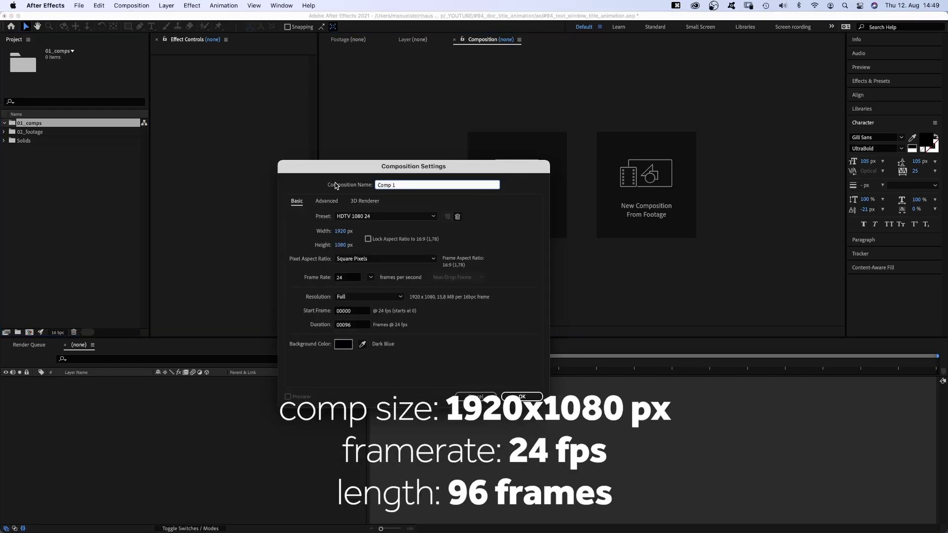
{"action": "type", "text": "window"}
{"action": "key", "text": "Return"}
Add a comp-filling rectangle and resize it to 900 × 400
{"action": "left_click", "coordinate": [127, 26]}
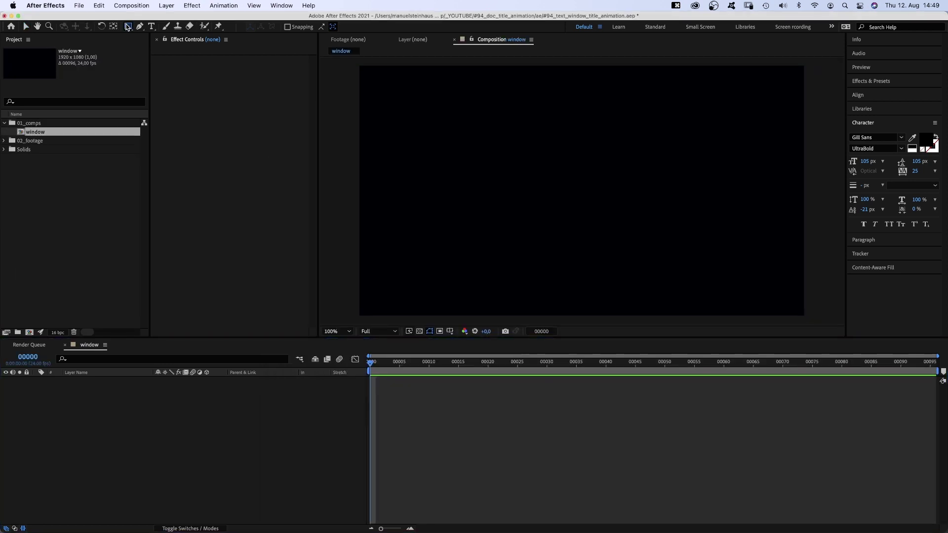
{"action": "double_click", "coordinate": [128, 26]}
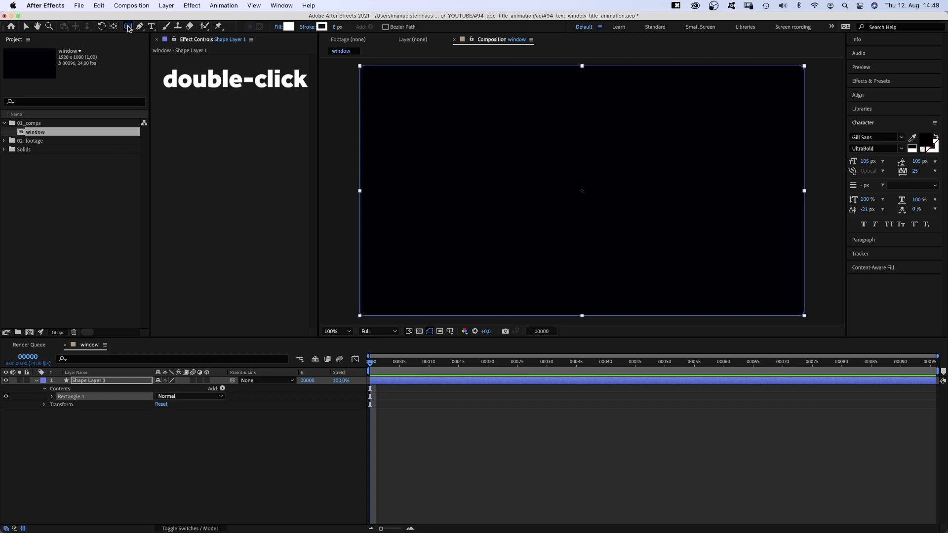
{"action": "left_click", "coordinate": [51, 397]}
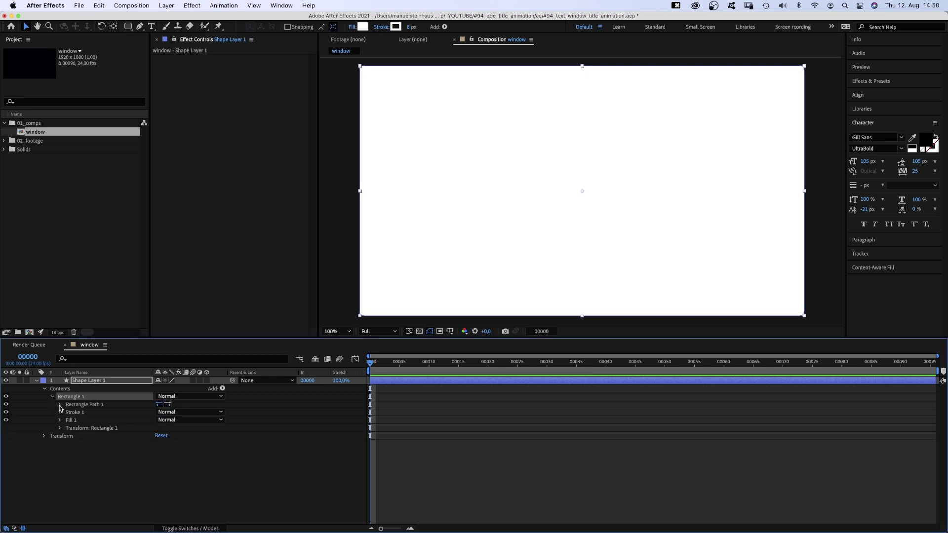
{"action": "left_click", "coordinate": [59, 405]}
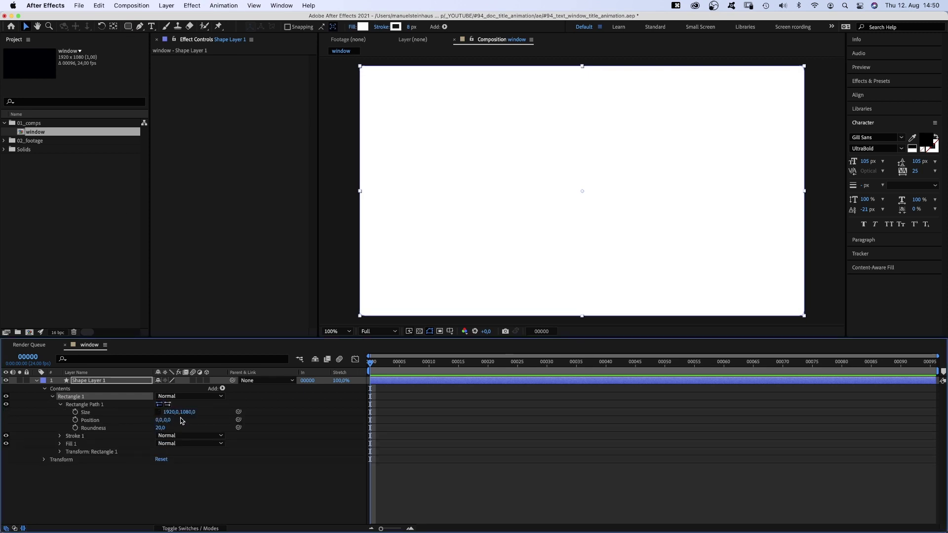
{"action": "type", "text": "900"}
{"action": "key", "text": "Tab"}
{"action": "type", "text": "400"}
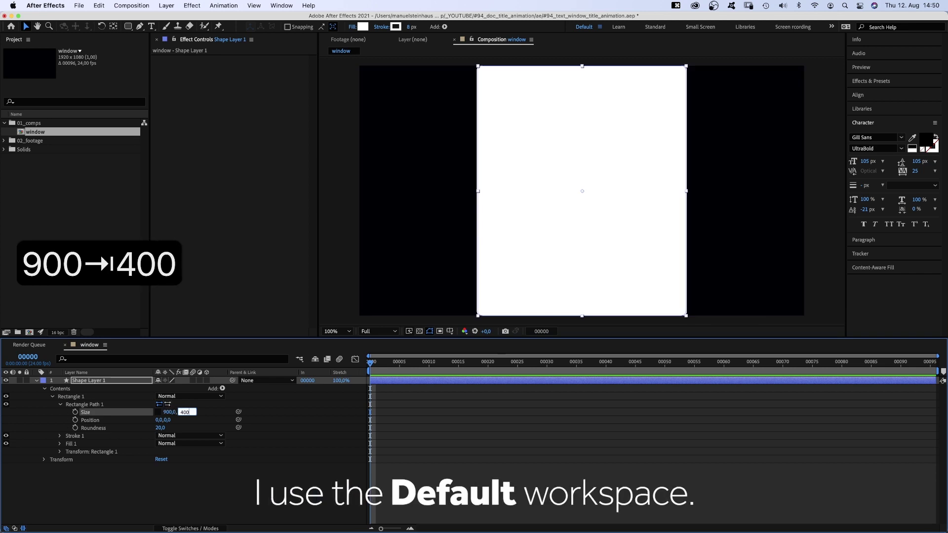
{"action": "key", "text": "Return"}
Give the rectangle a 4 px black stroke
{"action": "left_click", "coordinate": [409, 27]}
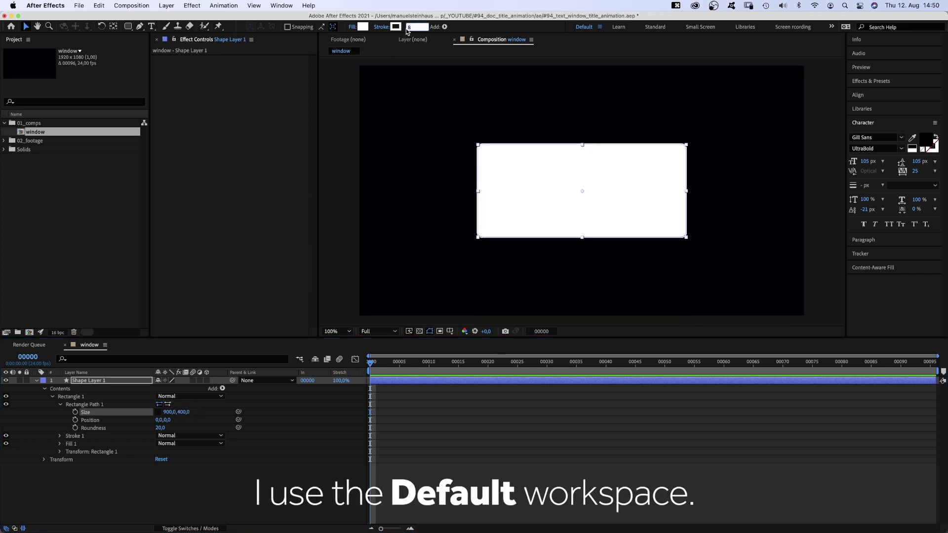
{"action": "type", "text": "4"}
{"action": "key", "text": "Return"}
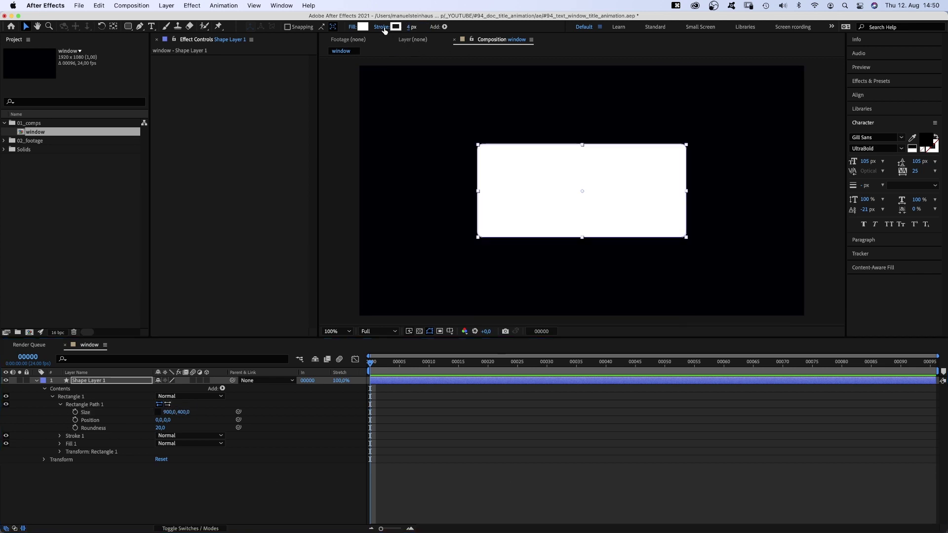
{"action": "left_click", "coordinate": [396, 27]}
{"action": "left_click_drag", "start_coordinate": [314, 356], "coordinate": [314, 397]}
{"action": "left_click_drag", "start_coordinate": [266, 333], "coordinate": [191, 398]}
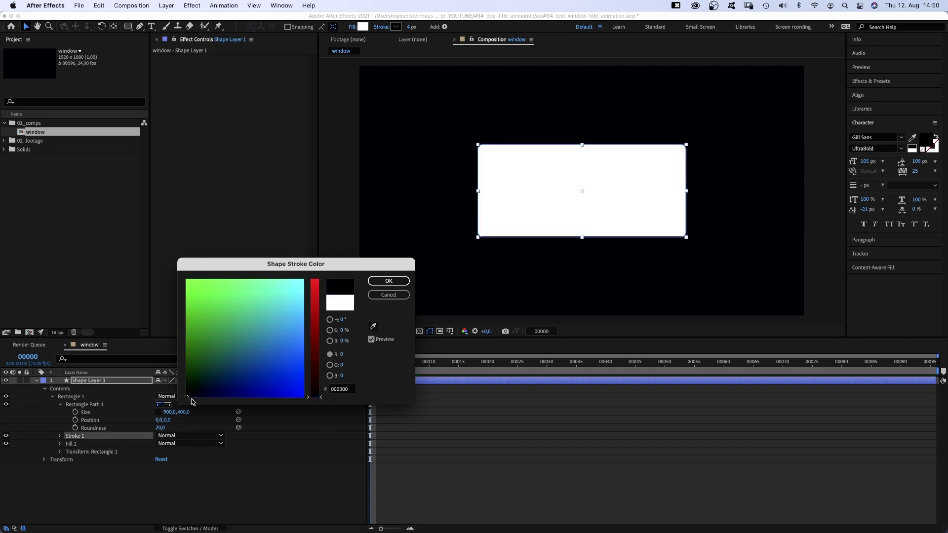
{"action": "left_click", "coordinate": [389, 281]}
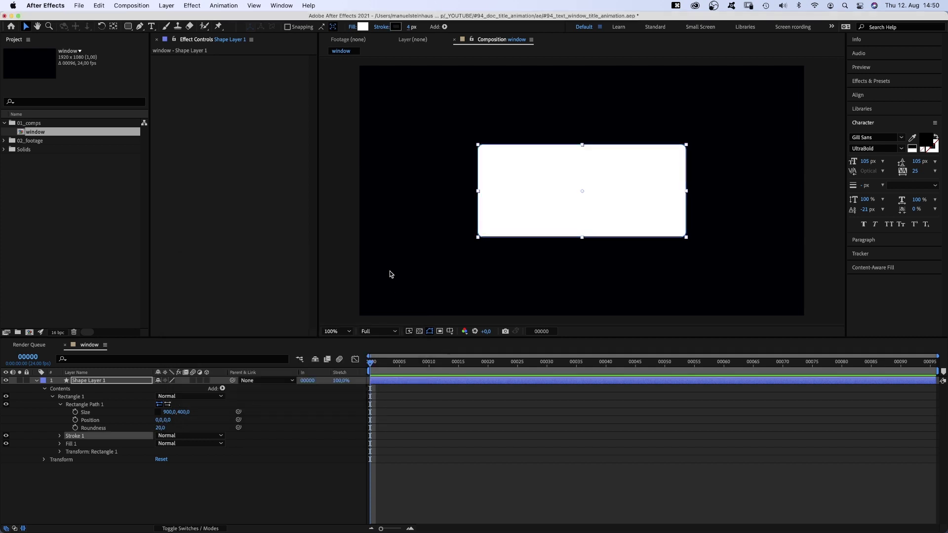
Keep the white fill and rename the shape layer to window
{"action": "left_click", "coordinate": [363, 26]}
{"action": "key", "text": "Return"}
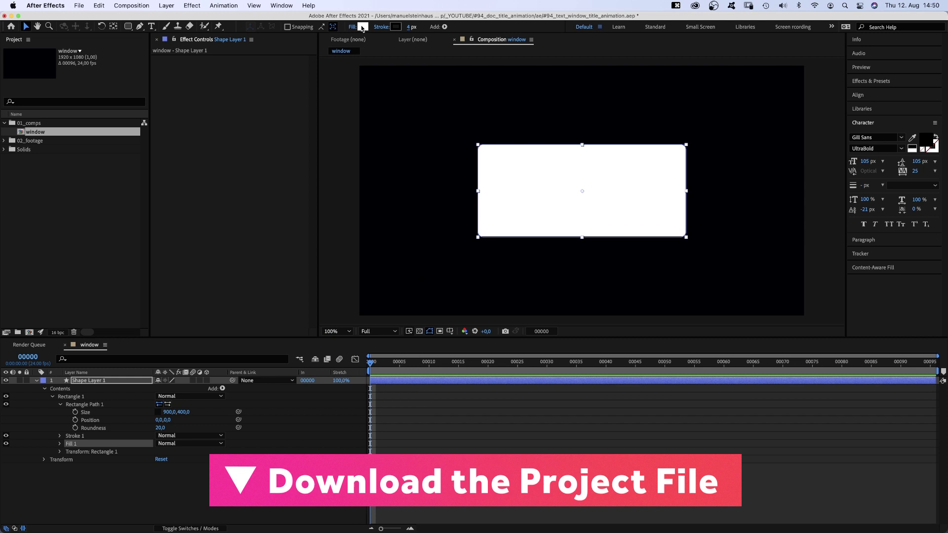
{"action": "key", "text": "Return"}
{"action": "type", "text": "window"}
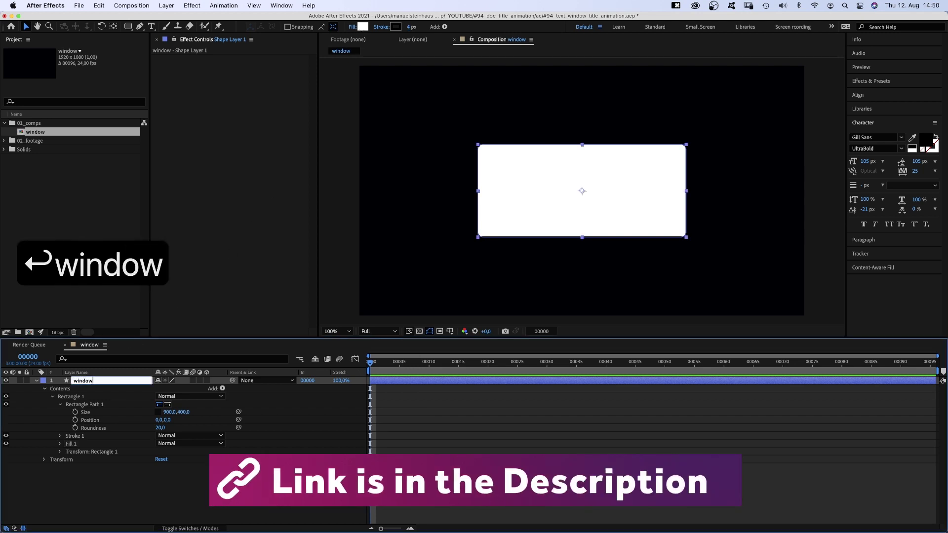
{"action": "key", "text": "Return"}
Add a Stroke layer style to the window layer with white colour and size 4
{"action": "right_click", "coordinate": [82, 383]}
{"action": "mouse_move", "coordinate": [83, 381]}
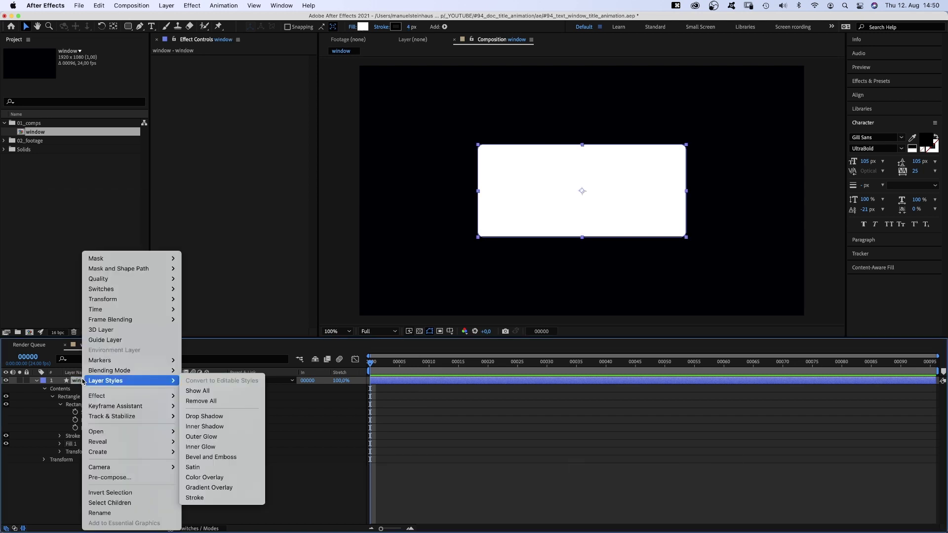
{"action": "left_click", "coordinate": [231, 498]}
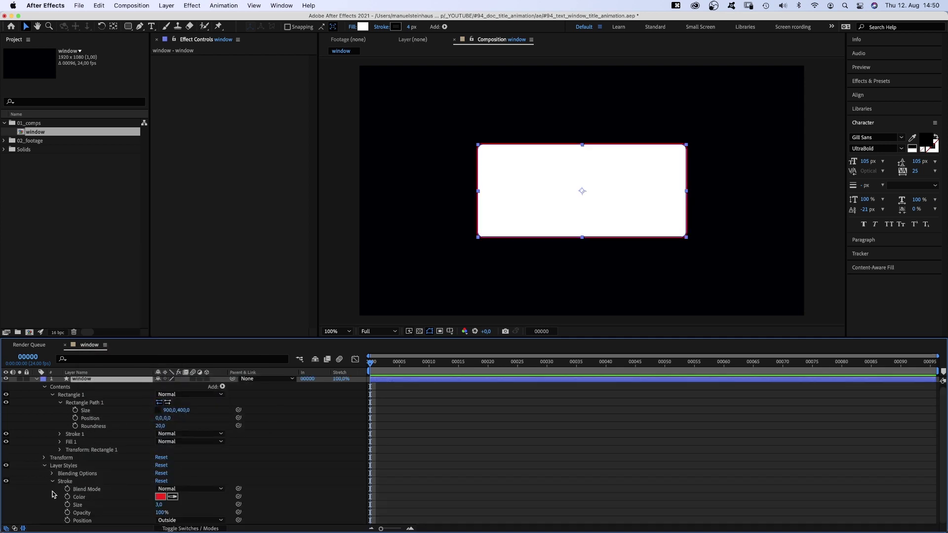
{"action": "left_click", "coordinate": [161, 497]}
{"action": "left_click", "coordinate": [290, 300]}
{"action": "left_click", "coordinate": [321, 281]}
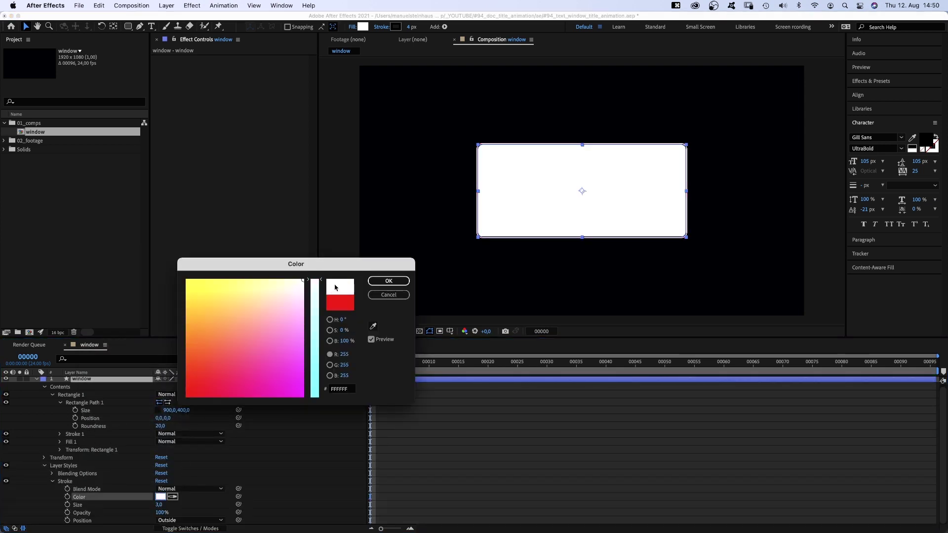
{"action": "left_click", "coordinate": [376, 279]}
{"action": "type", "text": "4"}
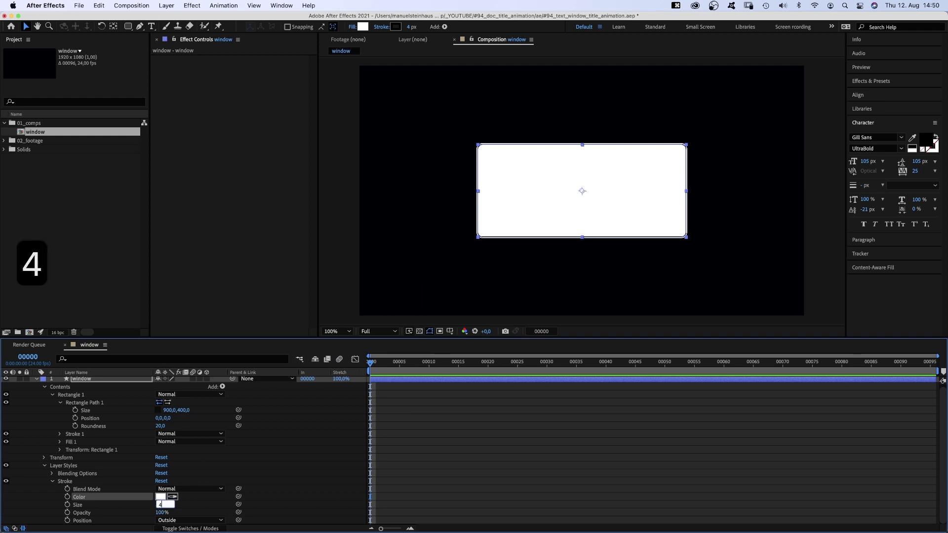
{"action": "key", "text": "Return"}
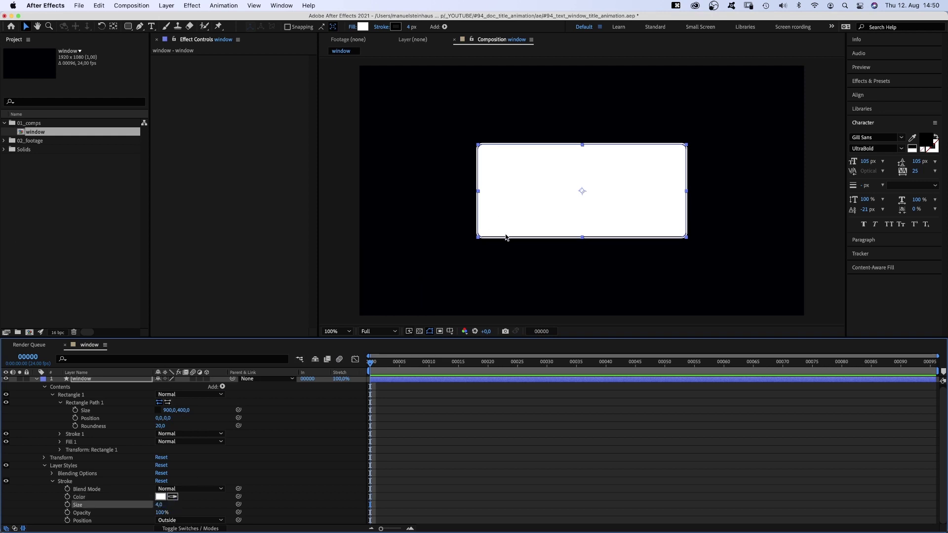
Duplicate Rectangle 1 and convert Rectangle 2's path to a Bezier path
{"action": "left_click", "coordinate": [44, 466]}
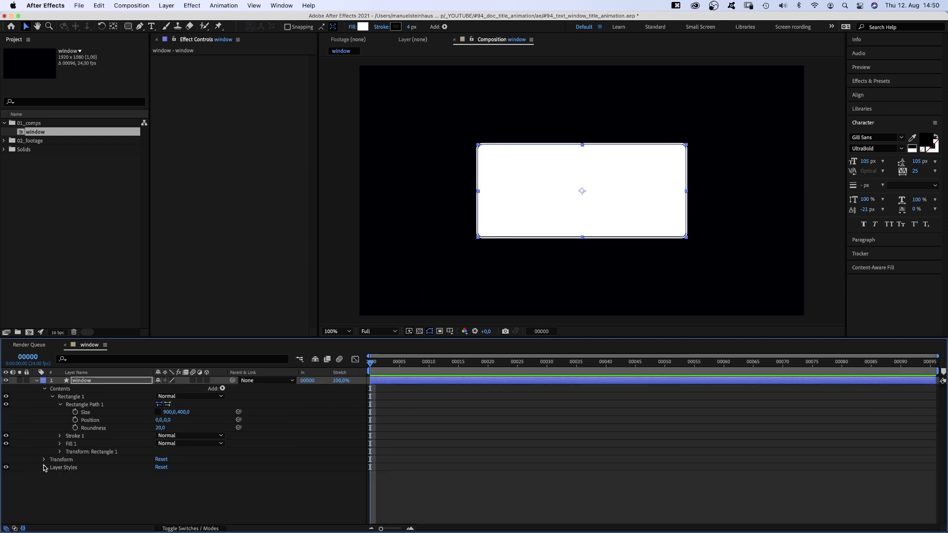
{"action": "left_click", "coordinate": [51, 398]}
{"action": "left_click", "coordinate": [71, 399]}
{"action": "key", "text": "super+d"}
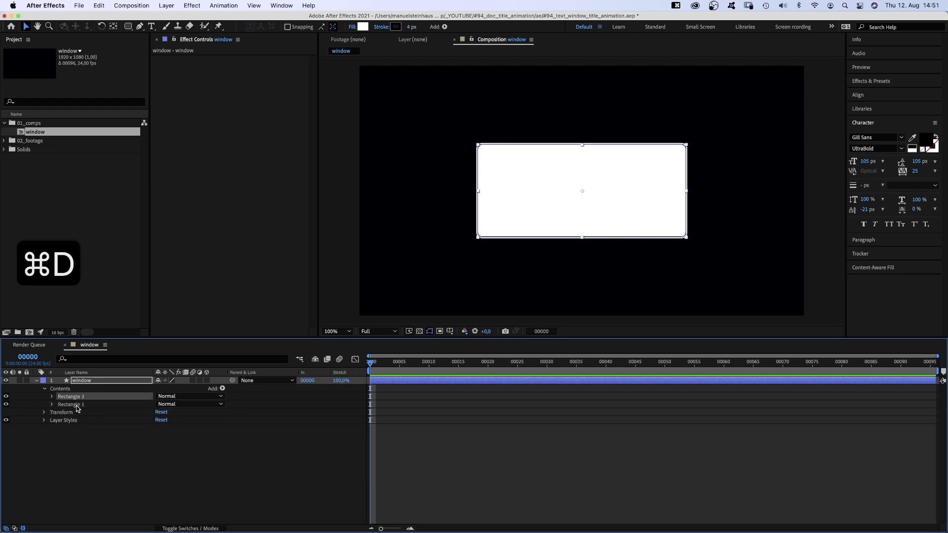
{"action": "left_click", "coordinate": [52, 397]}
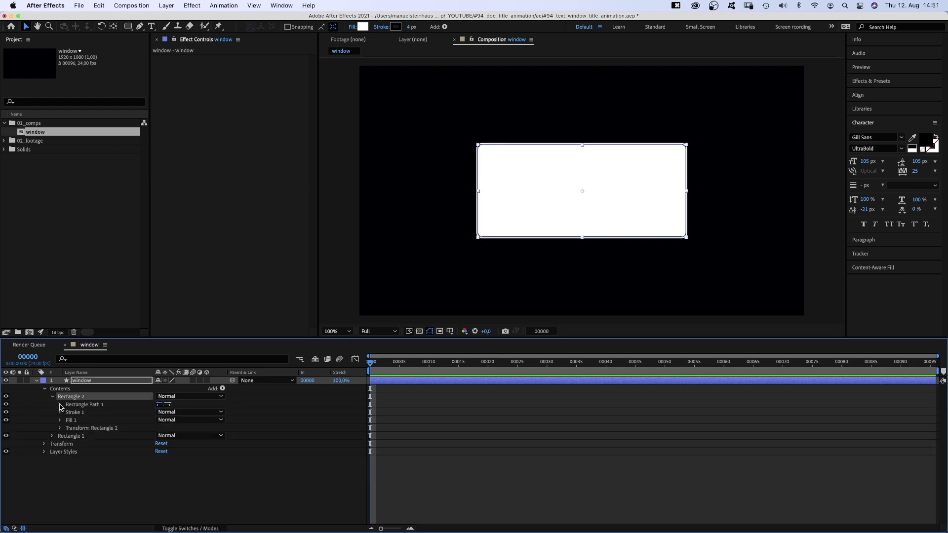
{"action": "left_click", "coordinate": [60, 405]}
{"action": "left_click", "coordinate": [85, 404]}
{"action": "right_click", "coordinate": [89, 405]}
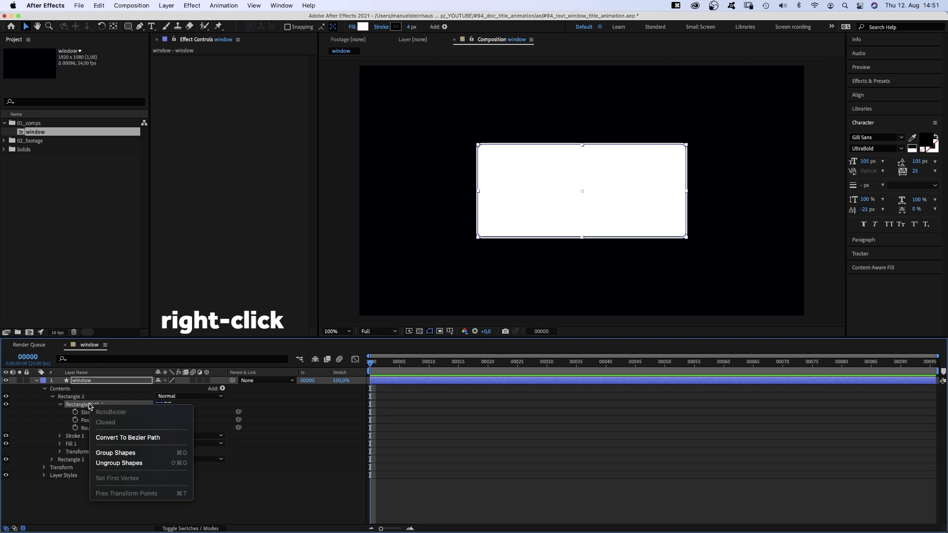
{"action": "left_click", "coordinate": [110, 438]}
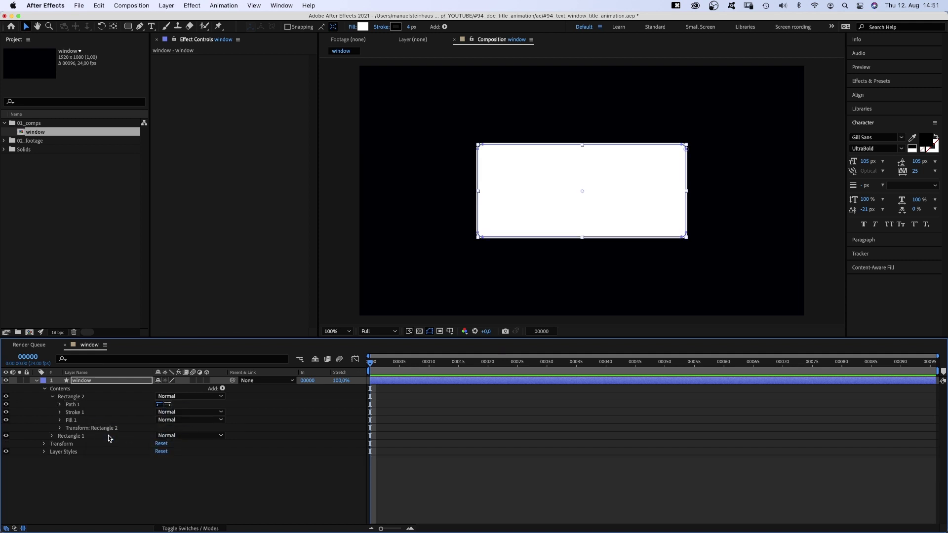
Delete the extra vertices, sharpen the bottom corners, and raise the bottom edge into a thin bar
{"action": "left_click", "coordinate": [73, 405]}
{"action": "left_click", "coordinate": [60, 405]}
{"action": "left_click", "coordinate": [84, 413]}
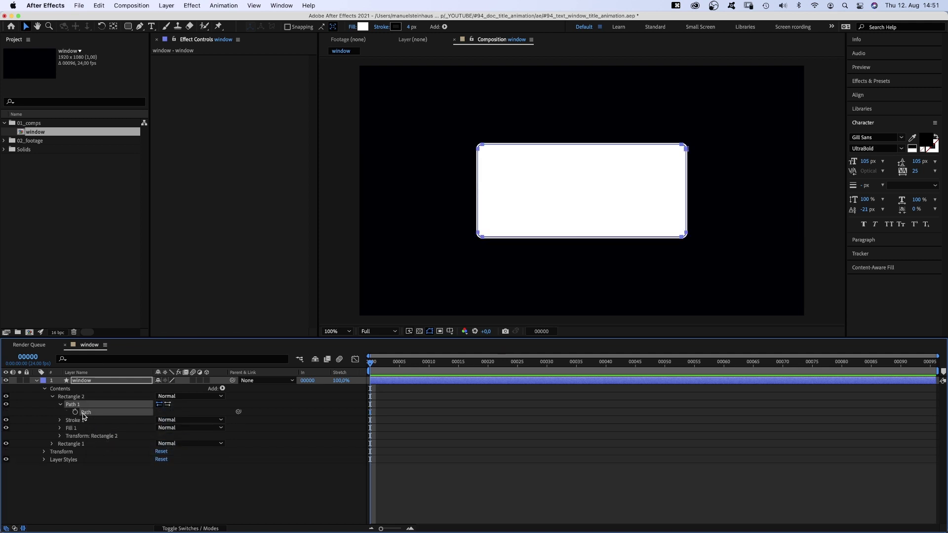
{"action": "left_click", "coordinate": [482, 237]}
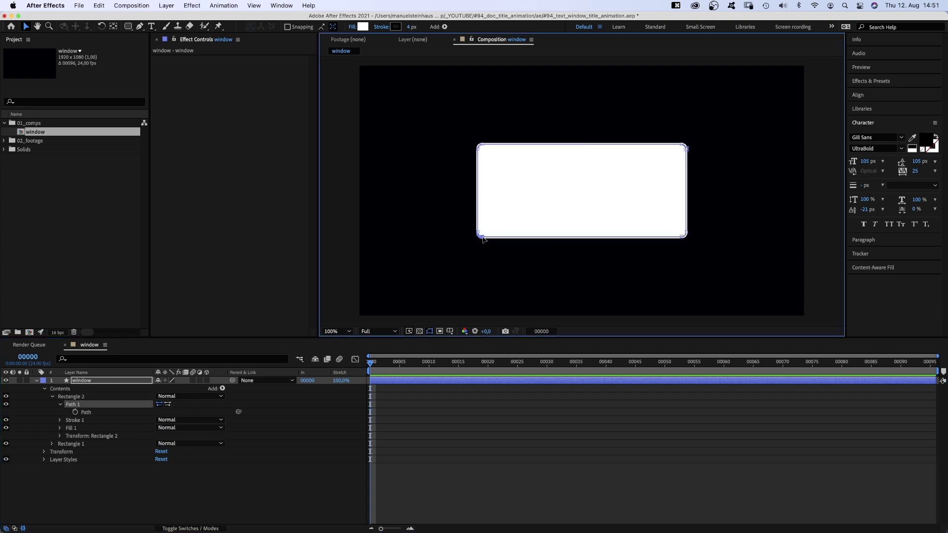
{"action": "key", "text": "BackSpace"}
{"action": "key", "text": "BackSpace"}
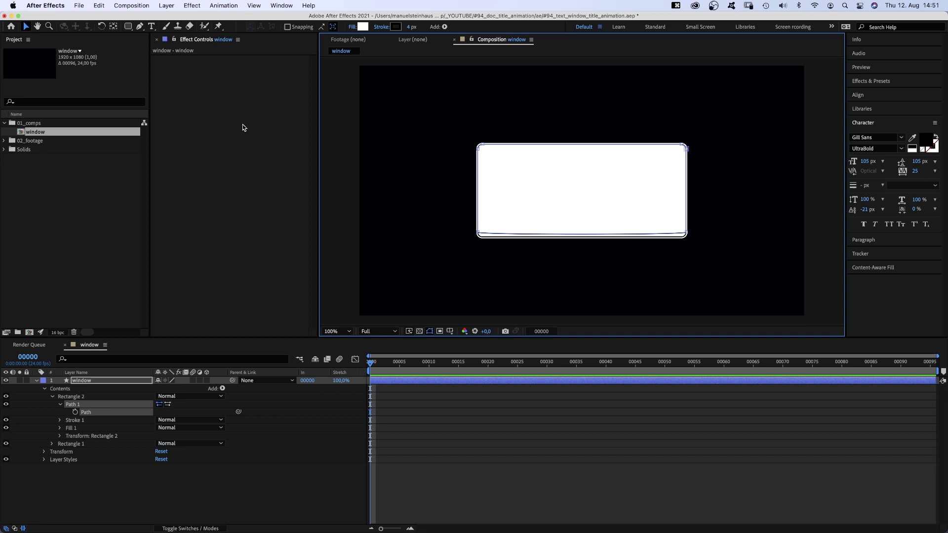
{"action": "left_click_drag", "start_coordinate": [140, 26], "coordinate": [164, 60]}
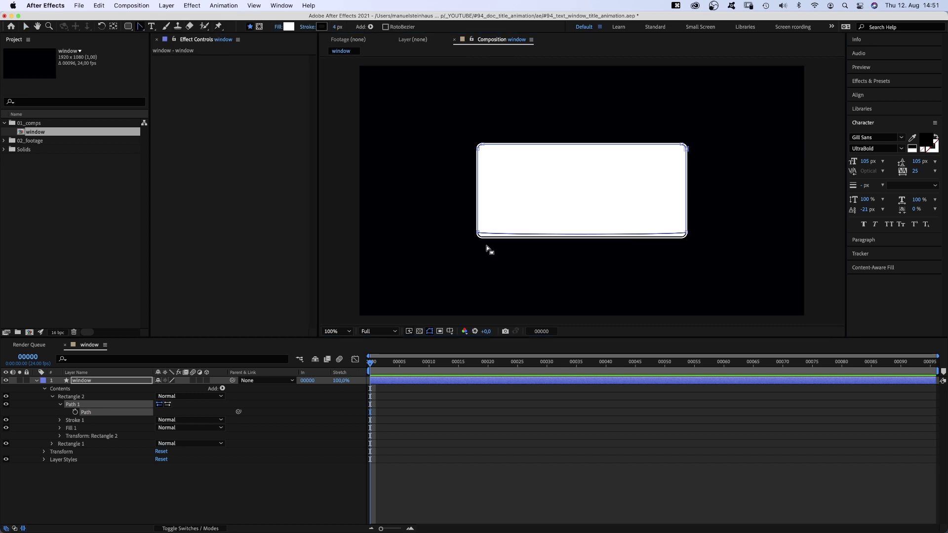
{"action": "left_click", "coordinate": [478, 233]}
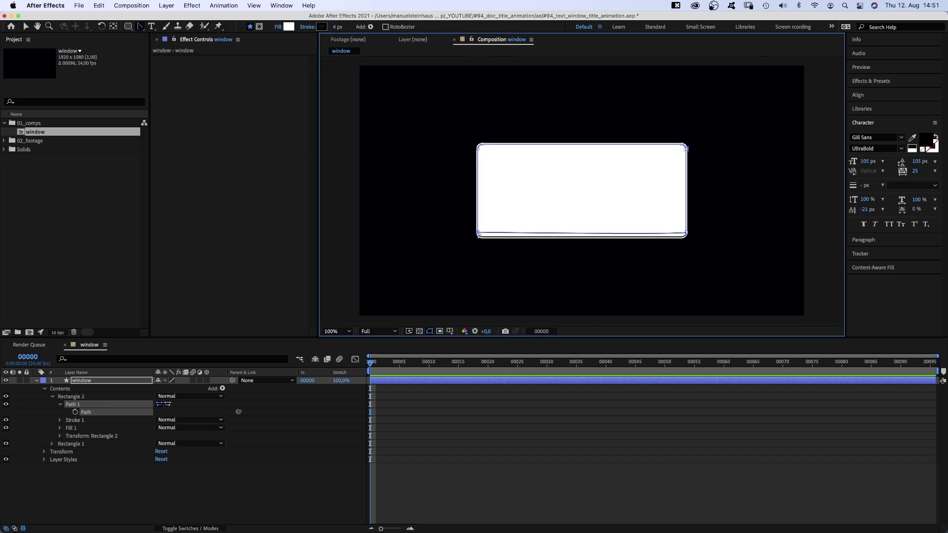
{"action": "left_click", "coordinate": [686, 233]}
{"action": "key", "text": "v"}
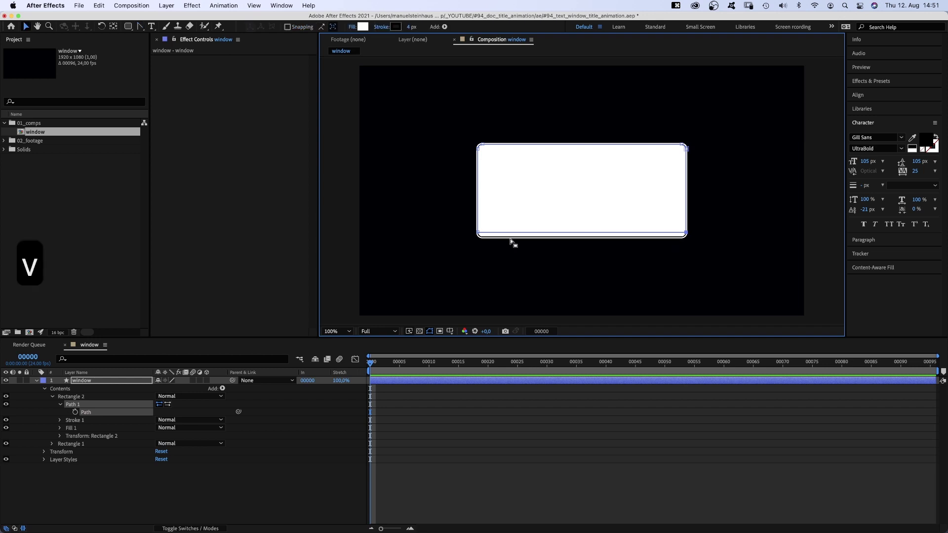
{"action": "left_click_drag", "start_coordinate": [478, 233], "coordinate": [489, 161]}
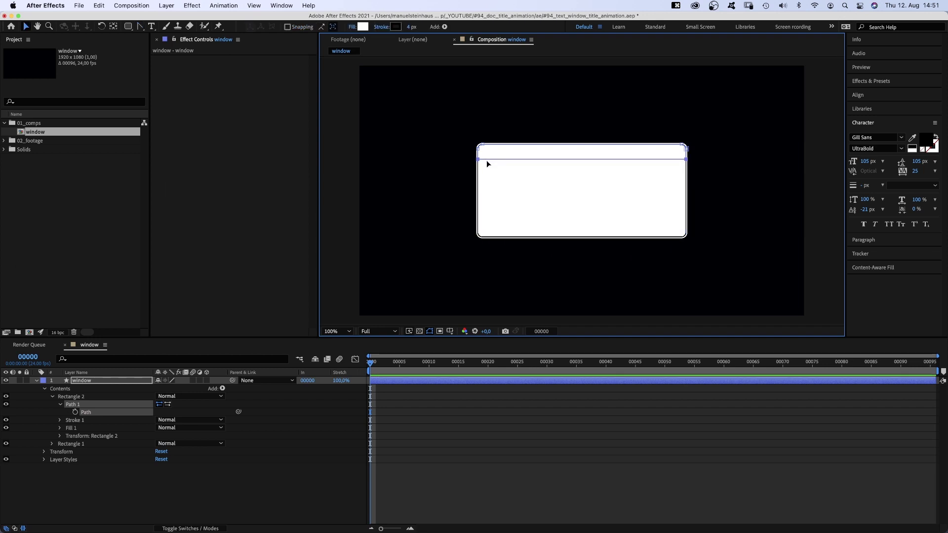
Set the title bar's fill to black
{"action": "left_click", "coordinate": [363, 26]}
{"action": "left_click_drag", "start_coordinate": [317, 316], "coordinate": [326, 450]}
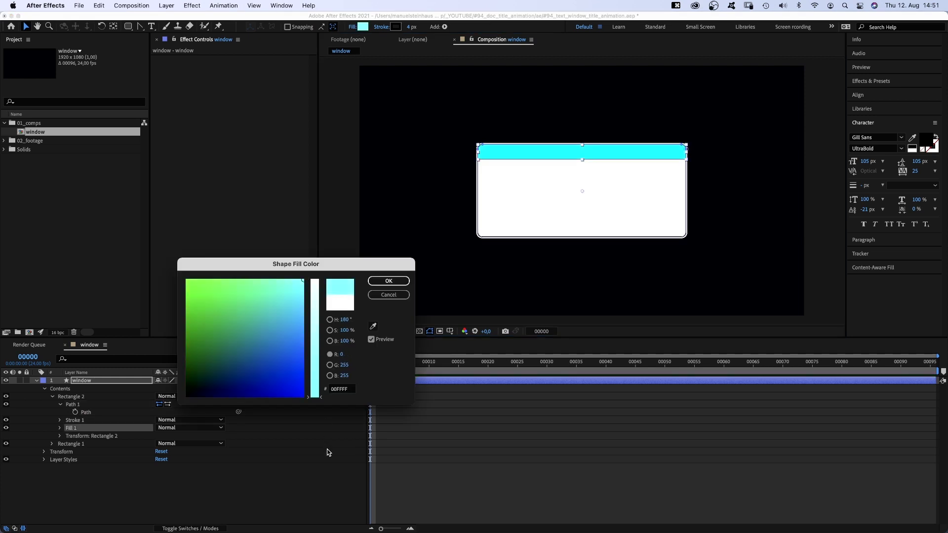
{"action": "left_click_drag", "start_coordinate": [257, 333], "coordinate": [186, 395]}
{"action": "left_click", "coordinate": [389, 281]}
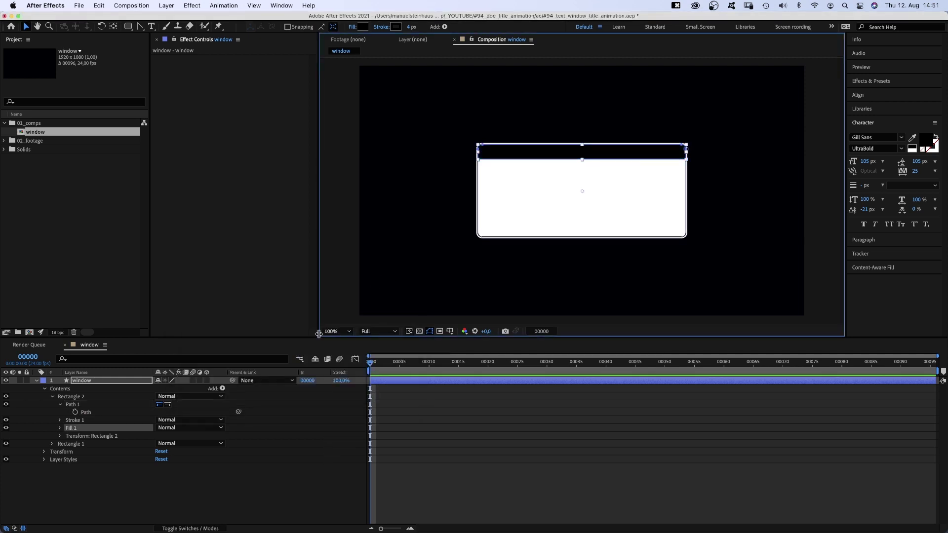
Draw a white circle at the left end of the title bar
{"action": "left_click", "coordinate": [87, 383]}
{"action": "left_click_drag", "start_coordinate": [128, 26], "coordinate": [207, 47]}
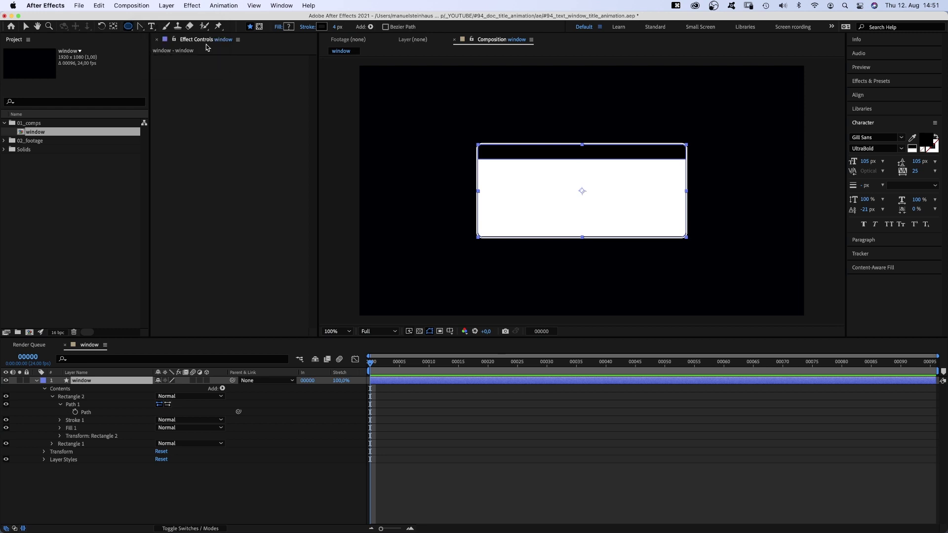
{"action": "left_click", "coordinate": [485, 152]}
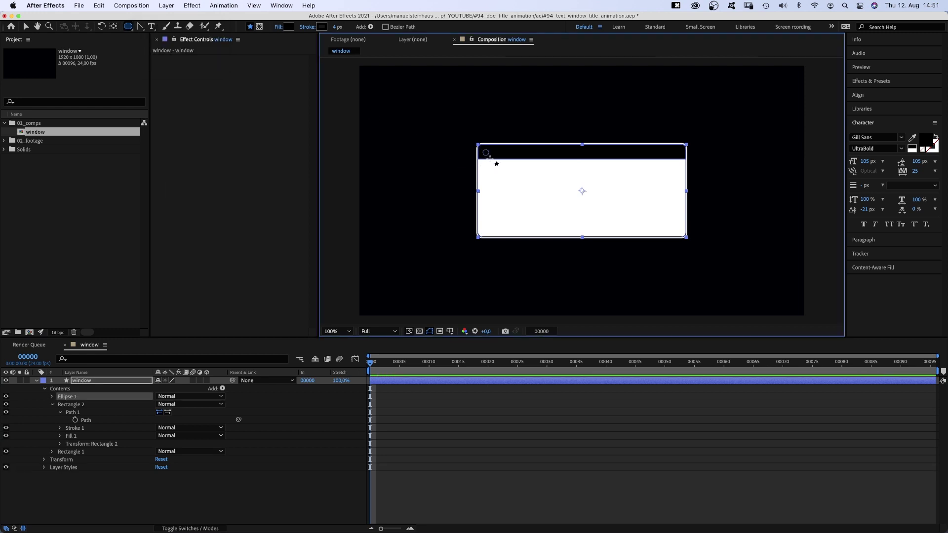
{"action": "left_click", "coordinate": [289, 26]}
{"action": "left_click_drag", "start_coordinate": [292, 302], "coordinate": [317, 251]}
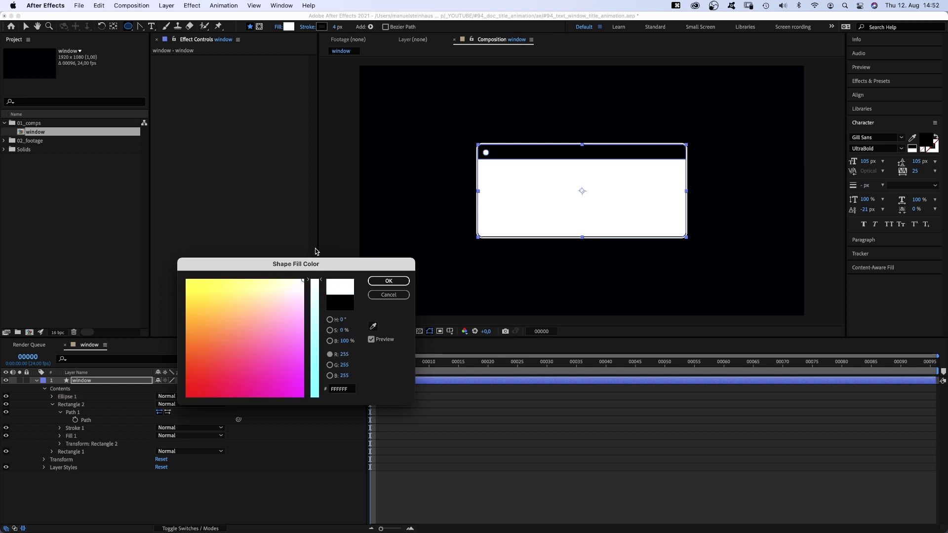
{"action": "left_click", "coordinate": [388, 280]}
{"action": "key", "text": "v"}
Duplicate the circle, placing the copies in a row to its right
{"action": "key", "text": "period"}
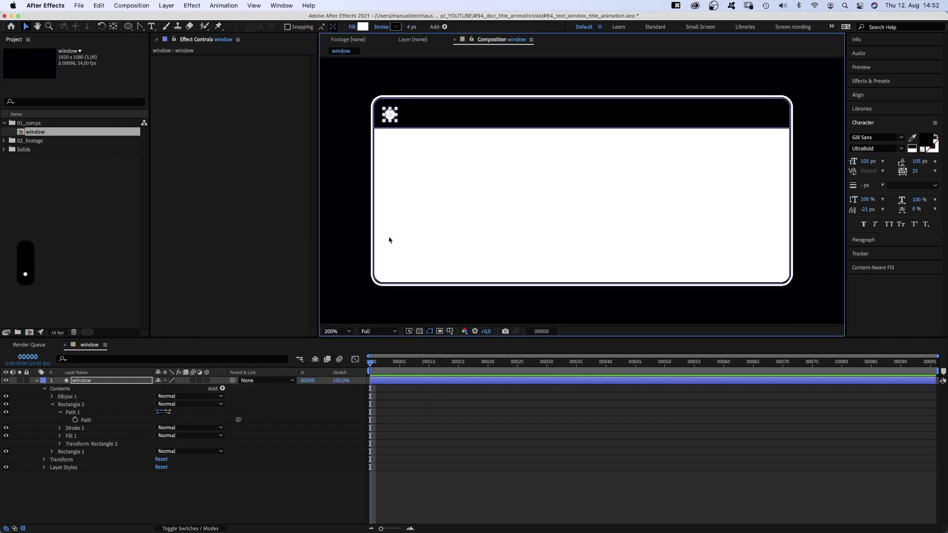
{"action": "left_click", "coordinate": [388, 114]}
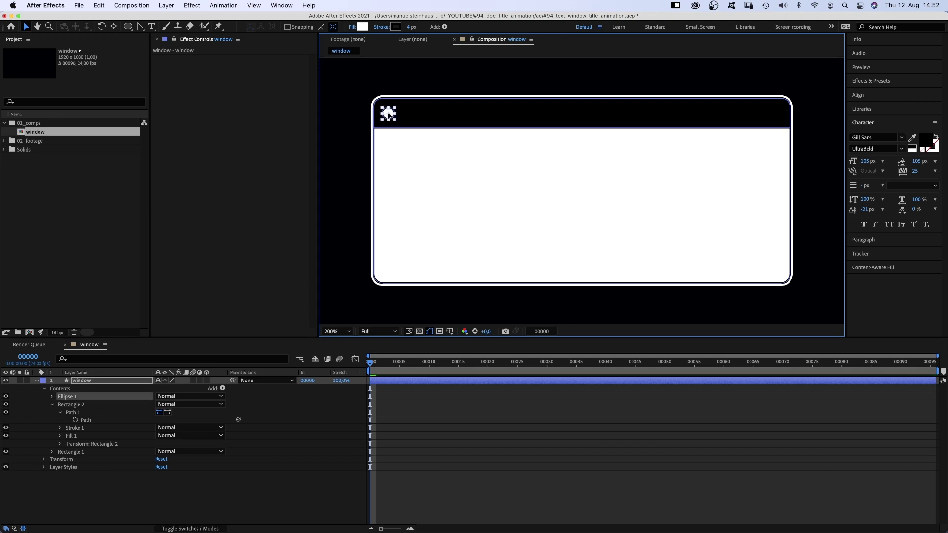
{"action": "key", "text": "super+d"}
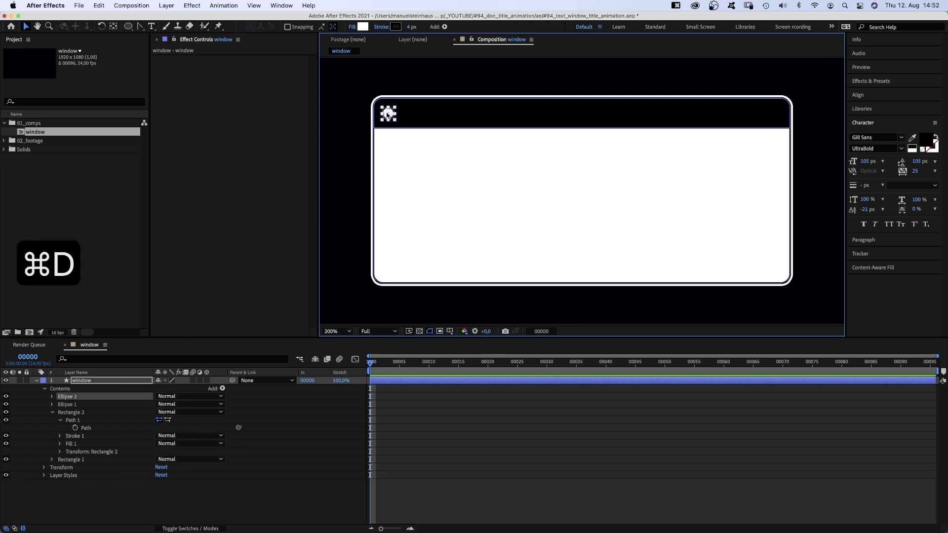
{"action": "left_click_drag", "start_coordinate": [389, 115], "coordinate": [421, 115]}
{"action": "key", "text": "super+d"}
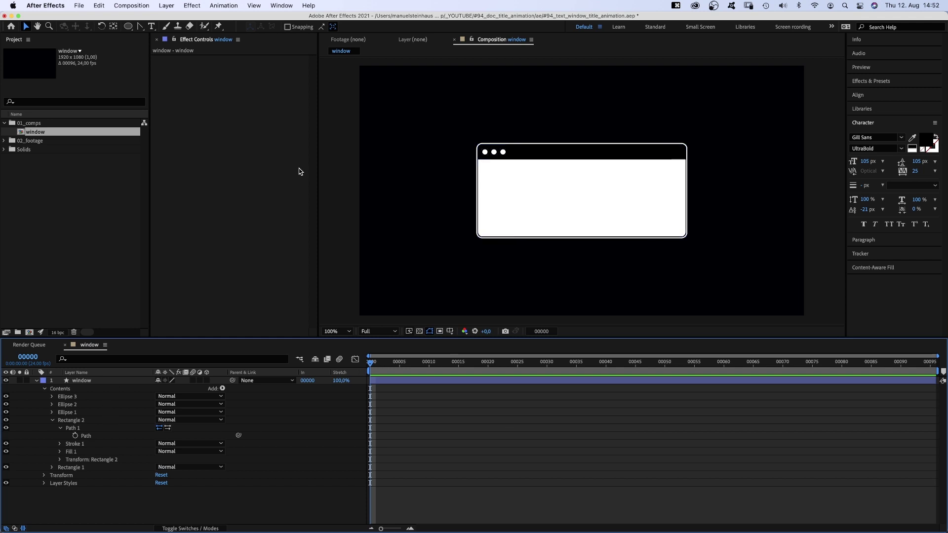
Draw a tiny ellipse on a new shape layer named dots
{"action": "left_click", "coordinate": [128, 28]}
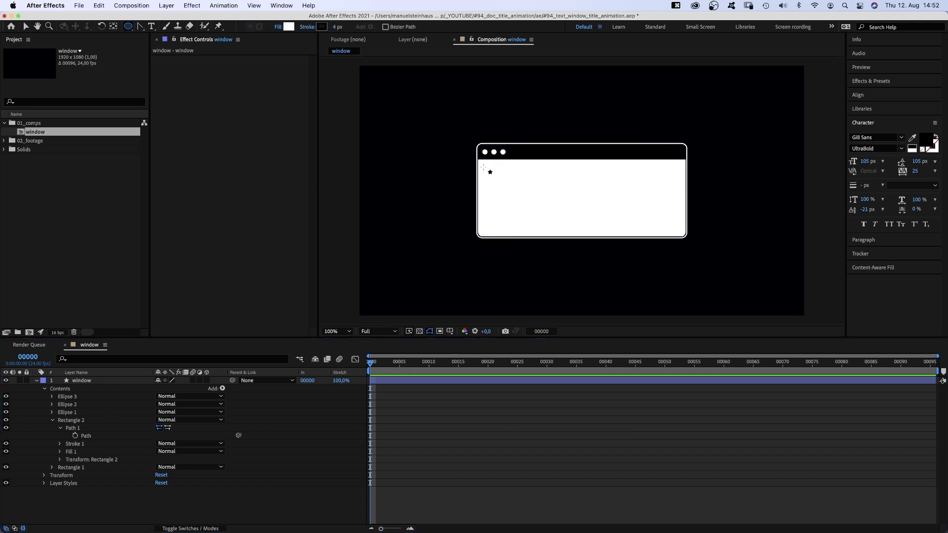
{"action": "left_click_drag", "start_coordinate": [483, 166], "coordinate": [488, 170]}
{"action": "key", "text": "period"}
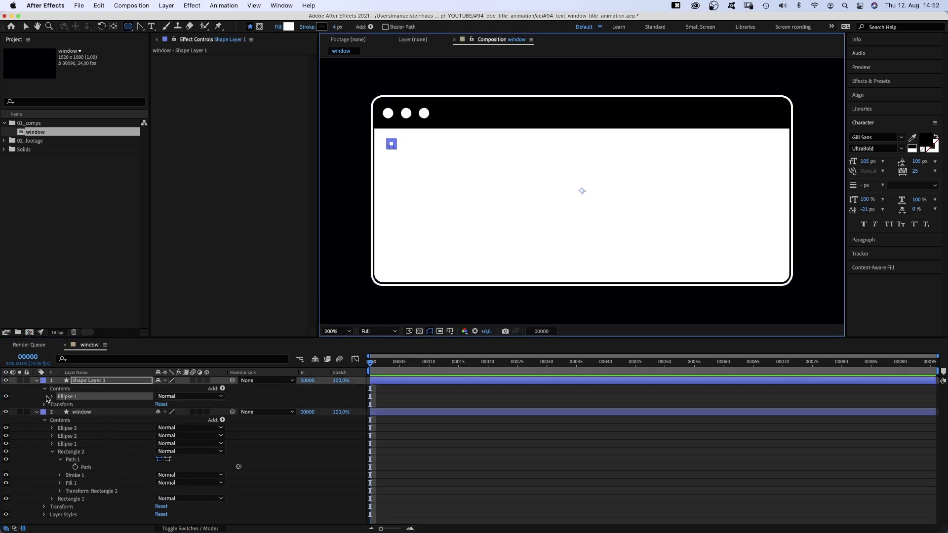
{"action": "key", "text": "Return"}
{"action": "type", "text": "dots"}
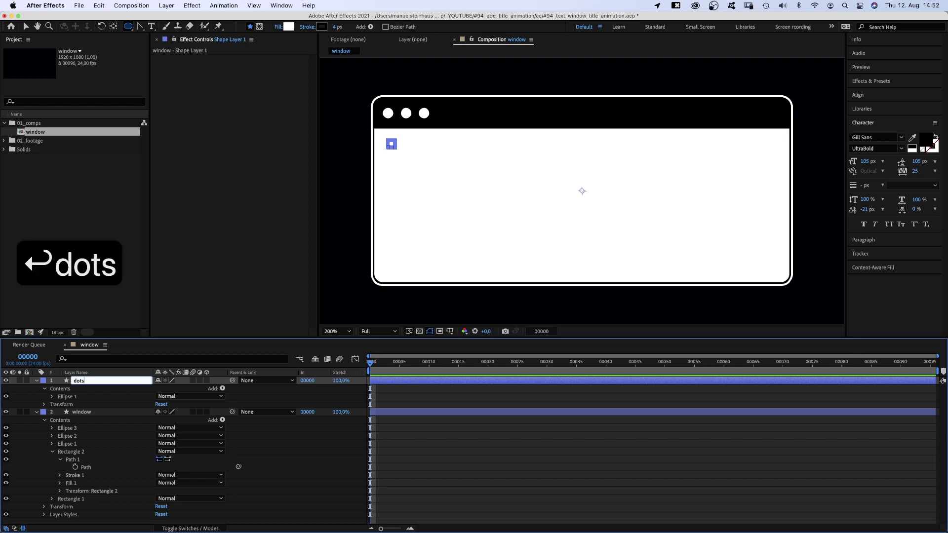
{"action": "key", "text": "Return"}
Set the dot's ellipse Size to 5
{"action": "left_click", "coordinate": [52, 396]}
{"action": "left_click", "coordinate": [60, 404]}
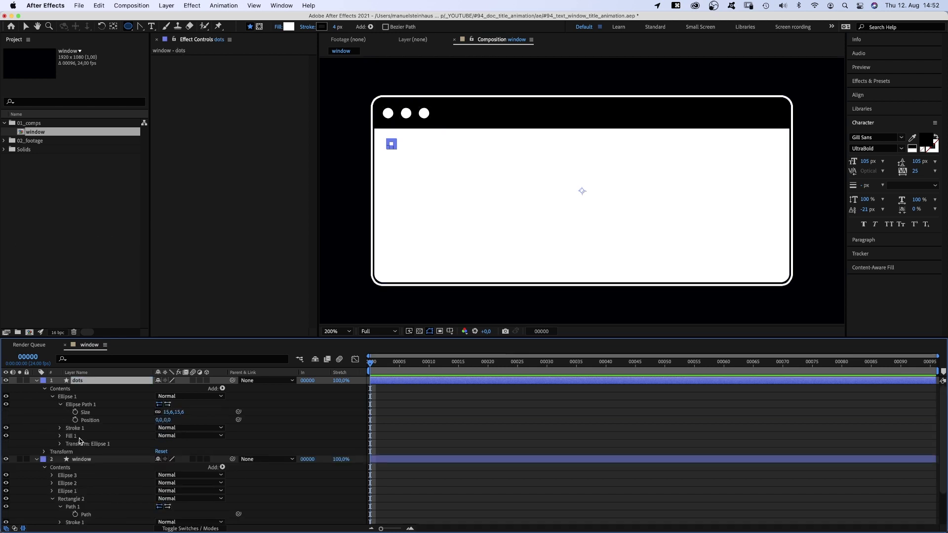
{"action": "type", "text": "5"}
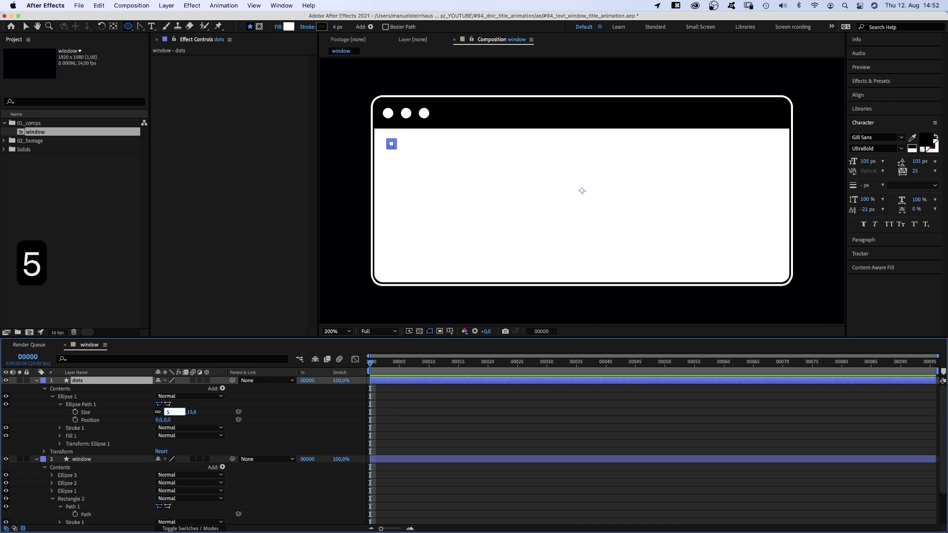
{"action": "key", "text": "Return"}
Add a Repeater with 18 copies spaced 50 px apart, then shift the row slightly left
{"action": "left_click", "coordinate": [81, 404]}
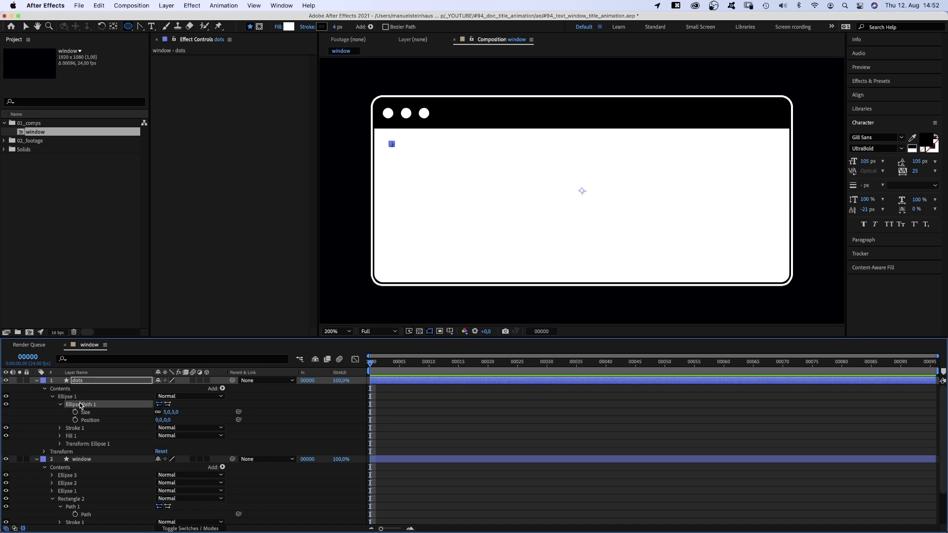
{"action": "left_click", "coordinate": [221, 388]}
{"action": "left_click", "coordinate": [228, 463]}
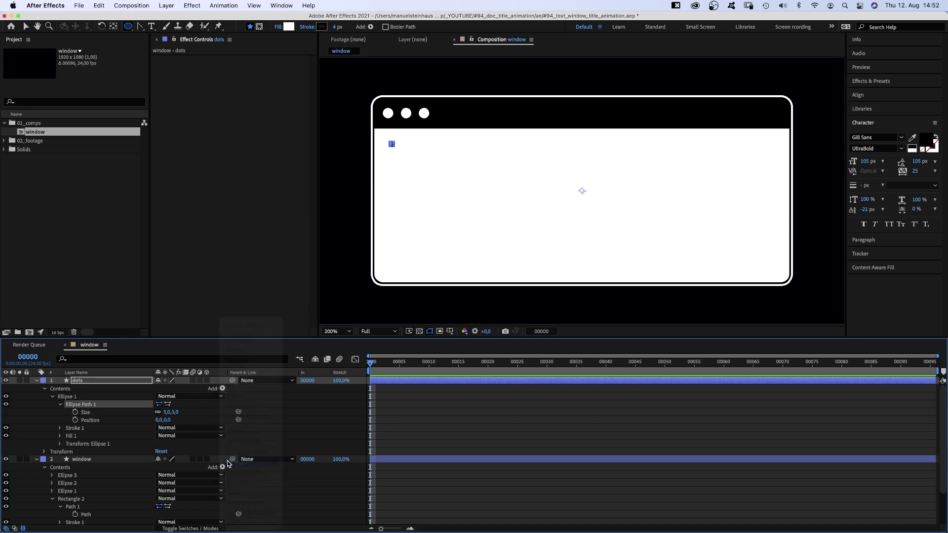
{"action": "left_click", "coordinate": [60, 445]}
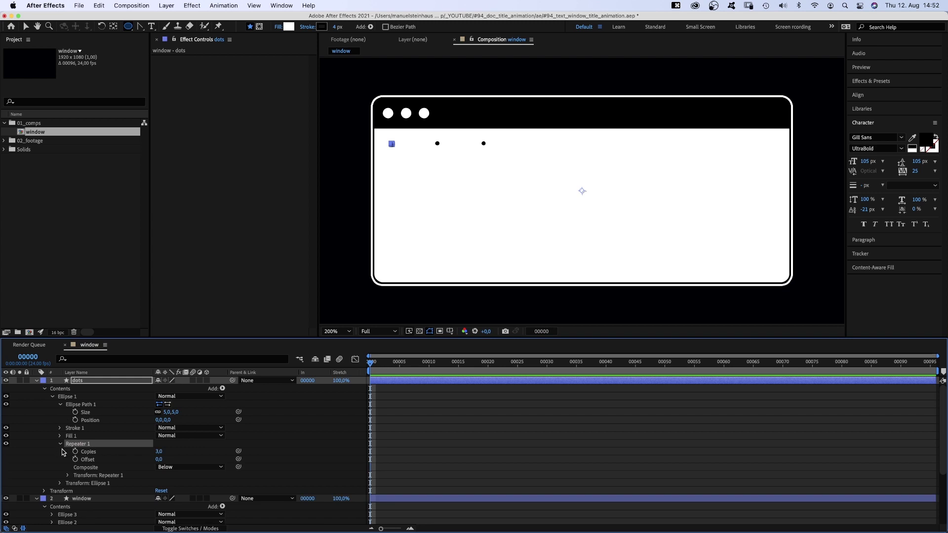
{"action": "type", "text": "18"}
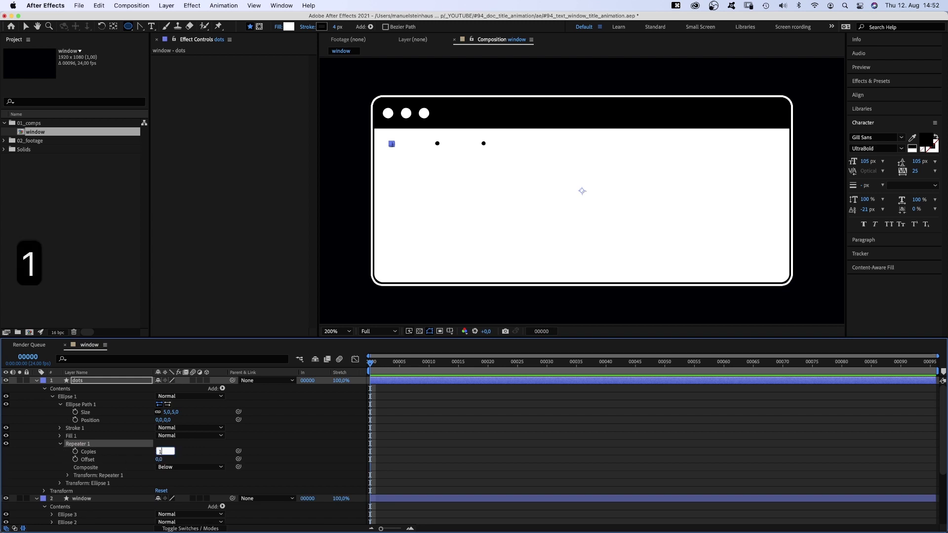
{"action": "key", "text": "Return"}
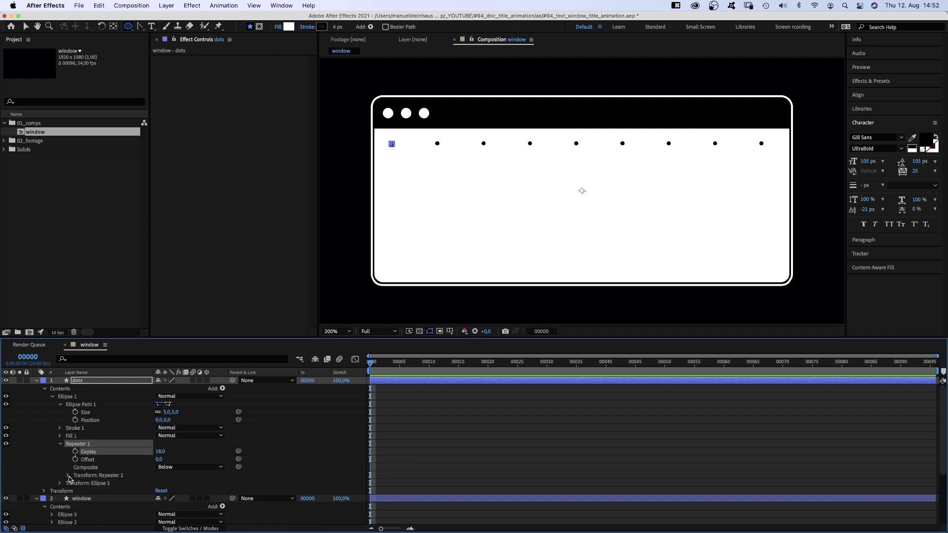
{"action": "left_click", "coordinate": [68, 475]}
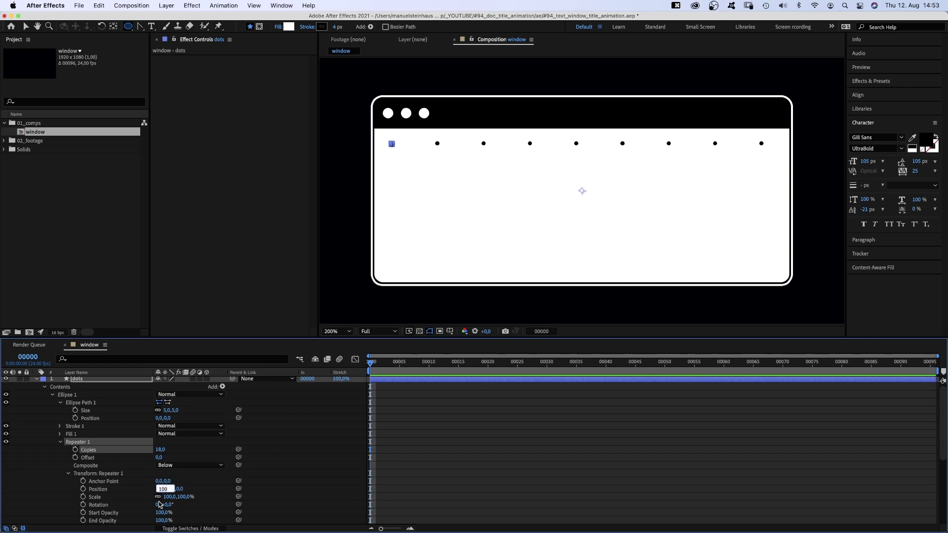
{"action": "type", "text": "50"}
{"action": "key", "text": "Return"}
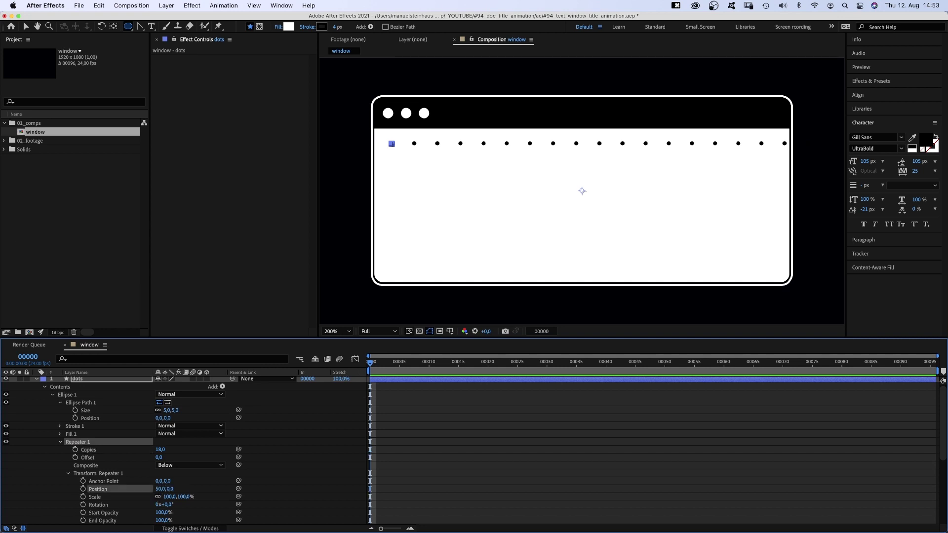
{"action": "key", "text": "v"}
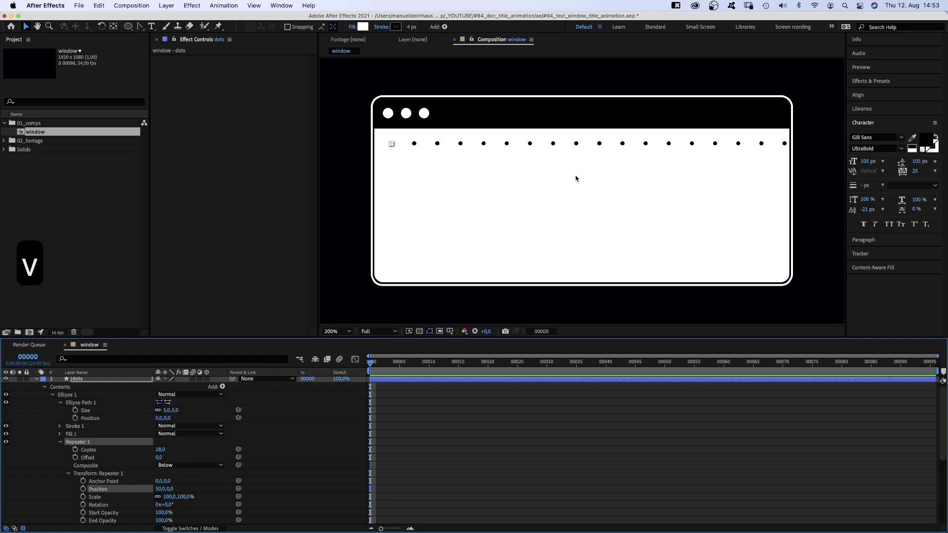
{"action": "left_click_drag", "start_coordinate": [159, 418], "coordinate": [151, 419]}
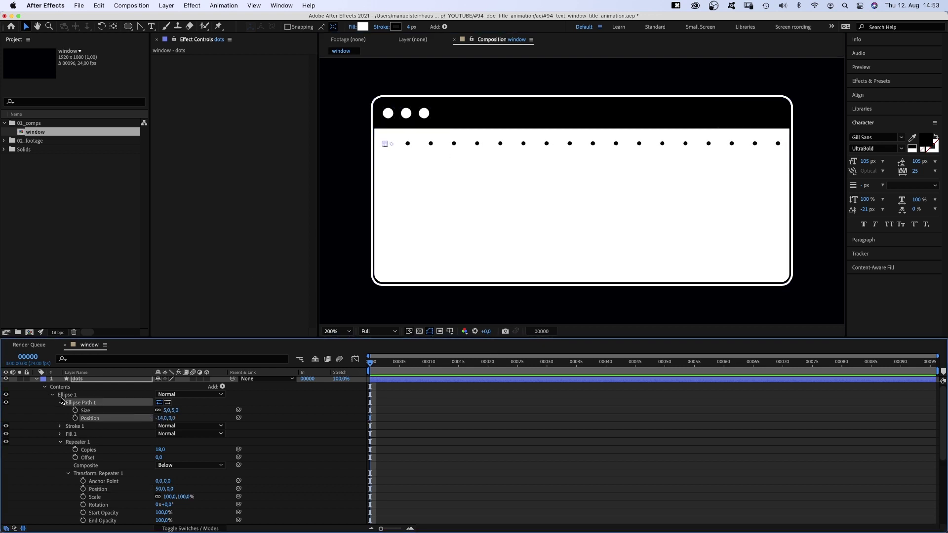
Duplicate the ellipse path into rows two to four, each 50 px lower
{"action": "key", "text": "super+d"}
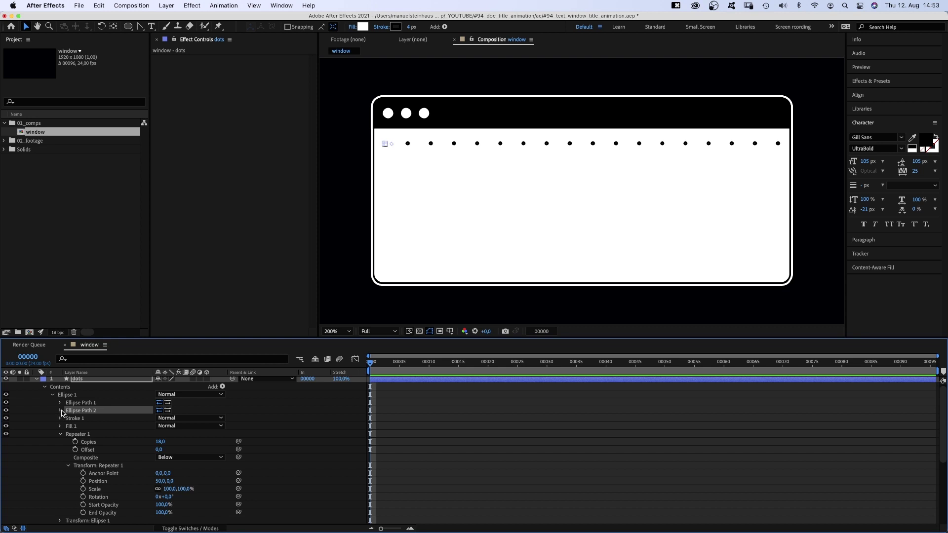
{"action": "left_click", "coordinate": [61, 410]}
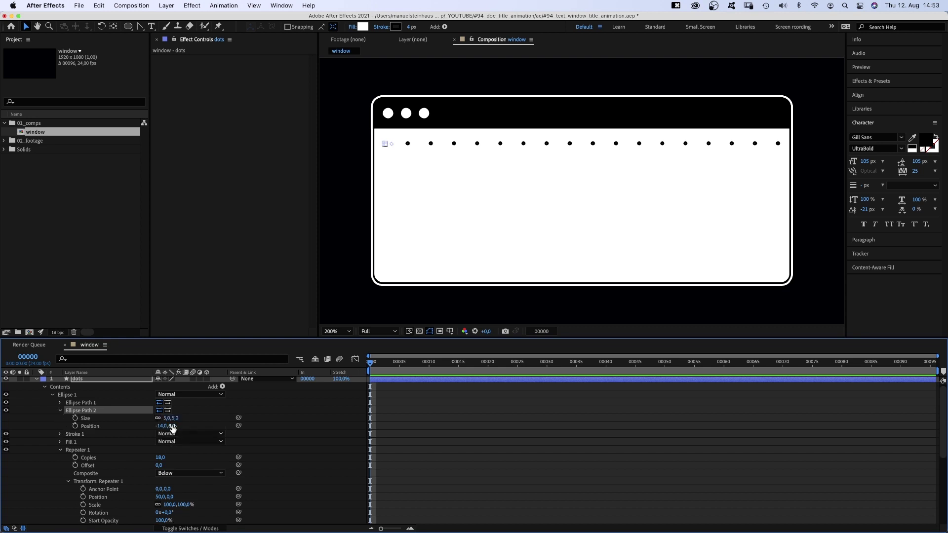
{"action": "type", "text": "+50"}
{"action": "key", "text": "Return"}
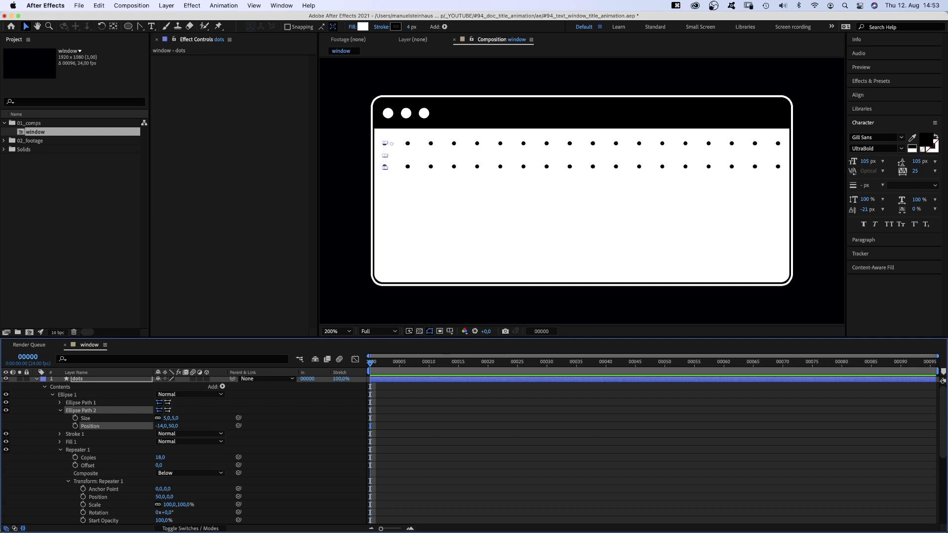
{"action": "key", "text": "super+d"}
{"action": "type", "text": "+50"}
{"action": "key", "text": "Return"}
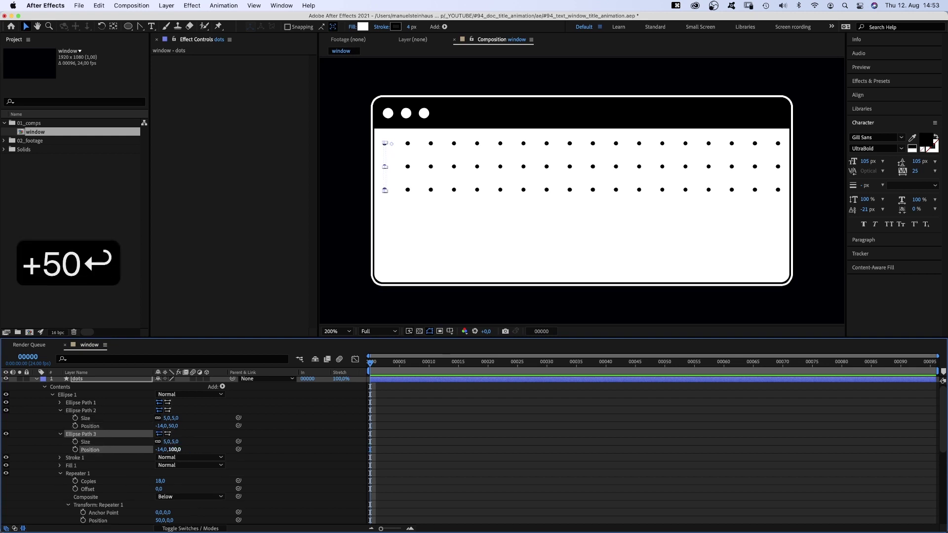
{"action": "key", "text": "super+d"}
{"action": "left_click", "coordinate": [175, 472]}
{"action": "type", "text": "+50"}
{"action": "key", "text": "Return"}
Add the fifth and sixth dot rows, each another 50 px lower
{"action": "key", "text": "super+d"}
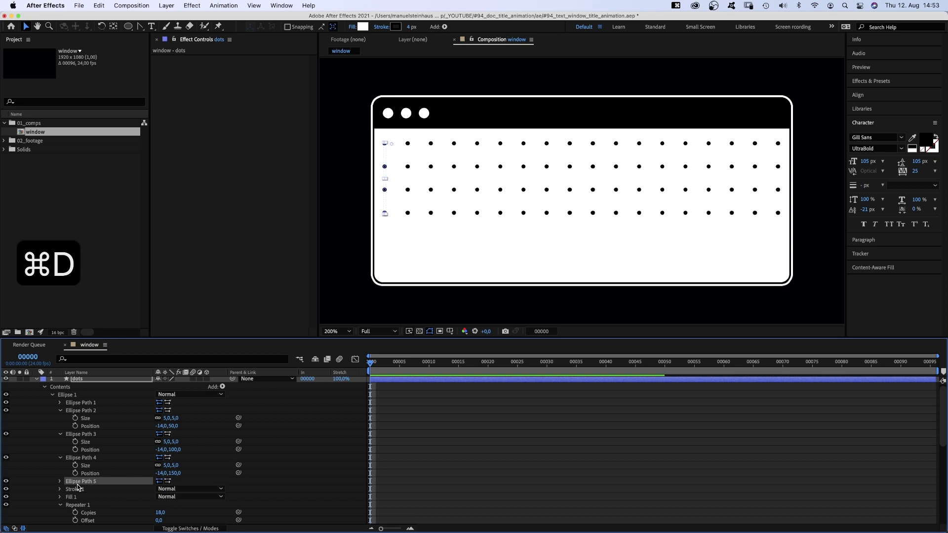
{"action": "left_click", "coordinate": [175, 496]}
{"action": "type", "text": "+50"}
{"action": "key", "text": "Return"}
{"action": "key", "text": "super+d"}
{"action": "left_click", "coordinate": [175, 521]}
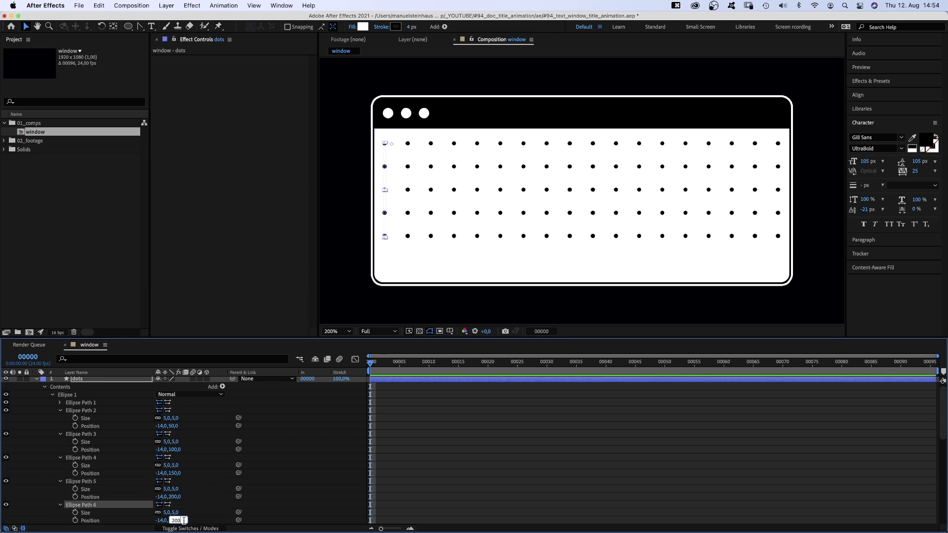
{"action": "type", "text": "+50"}
{"action": "key", "text": "Return"}
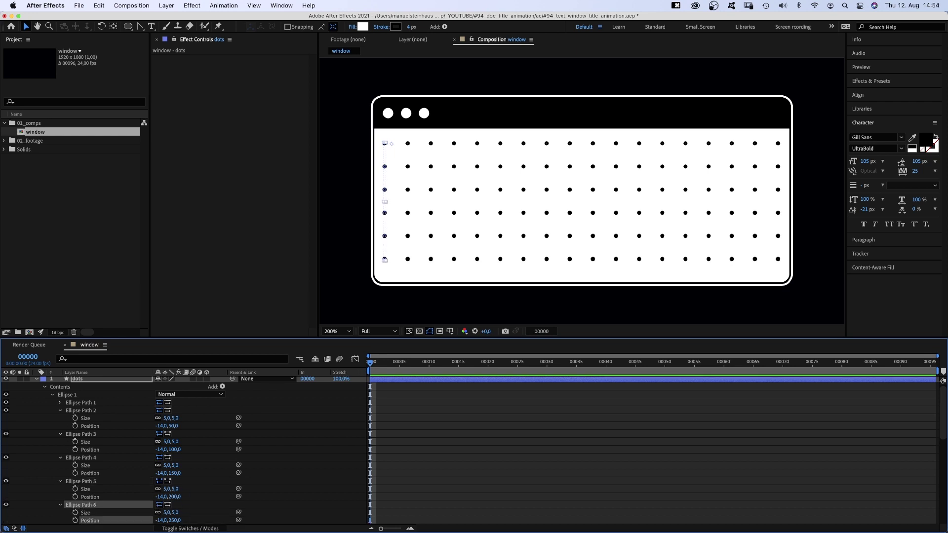
Nudge the whole dots layer down and to the left
{"action": "left_click", "coordinate": [53, 395]}
{"action": "left_click", "coordinate": [78, 381]}
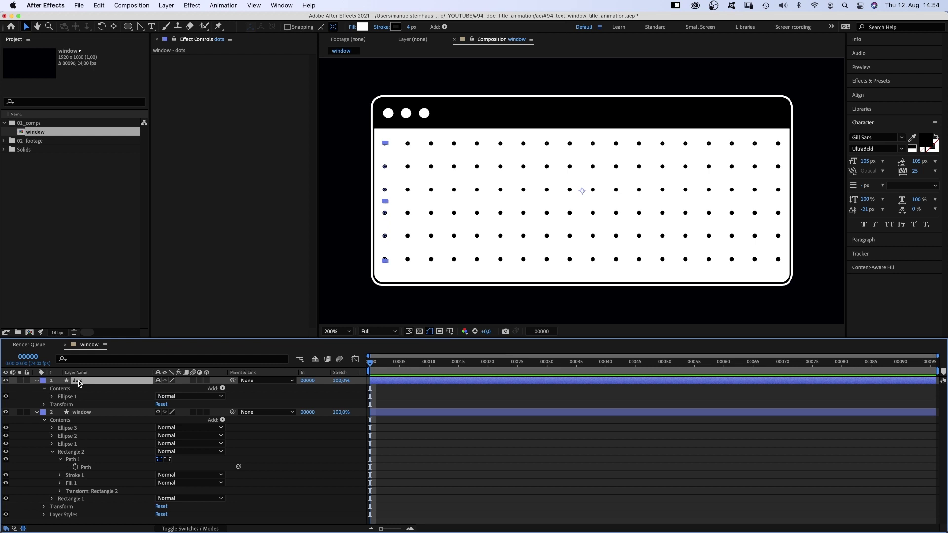
{"action": "key", "text": "Down"}
{"action": "key", "text": "Down"}
{"action": "key", "text": "Down"}
{"action": "key", "text": "Down"}
{"action": "key", "text": "Down"}
{"action": "key", "text": "Down"}
{"action": "key", "text": "Down"}
{"action": "key", "text": "Down"}
{"action": "key", "text": "Down"}
{"action": "key", "text": "Left"}
{"action": "key", "text": "Left"}
{"action": "key", "text": "Left"}
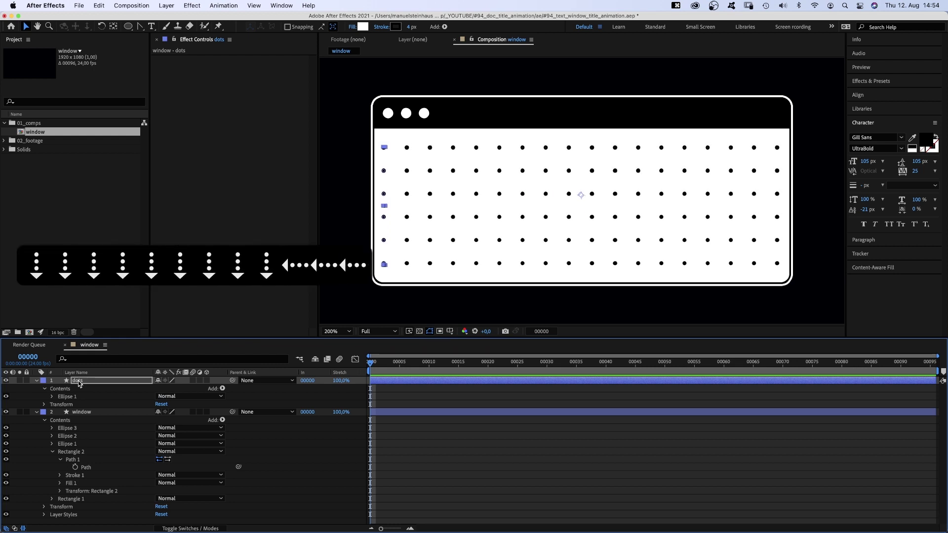
Add text reading TITLE / ANIMATION on two lines and move it left into the window
{"action": "left_click", "coordinate": [151, 27]}
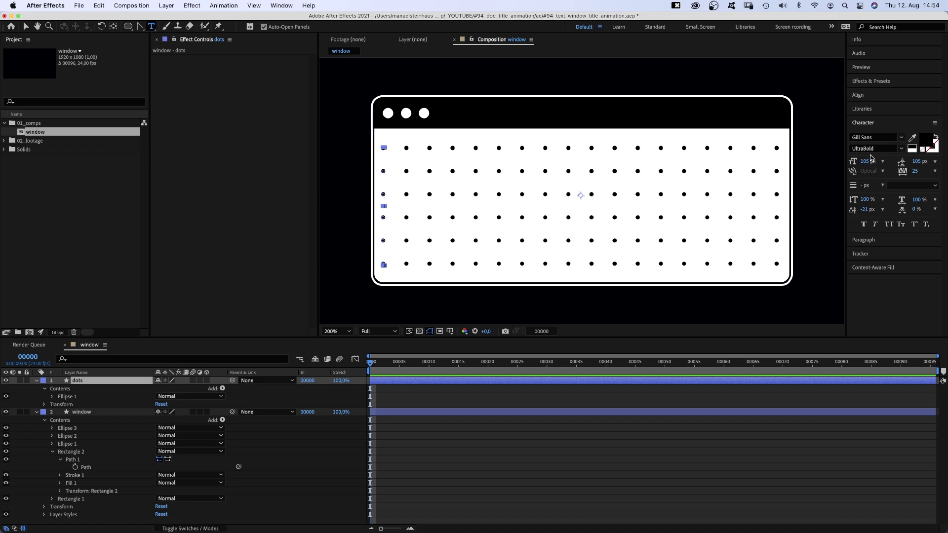
{"action": "left_click", "coordinate": [424, 185]}
{"action": "type", "text": "TITLE"}
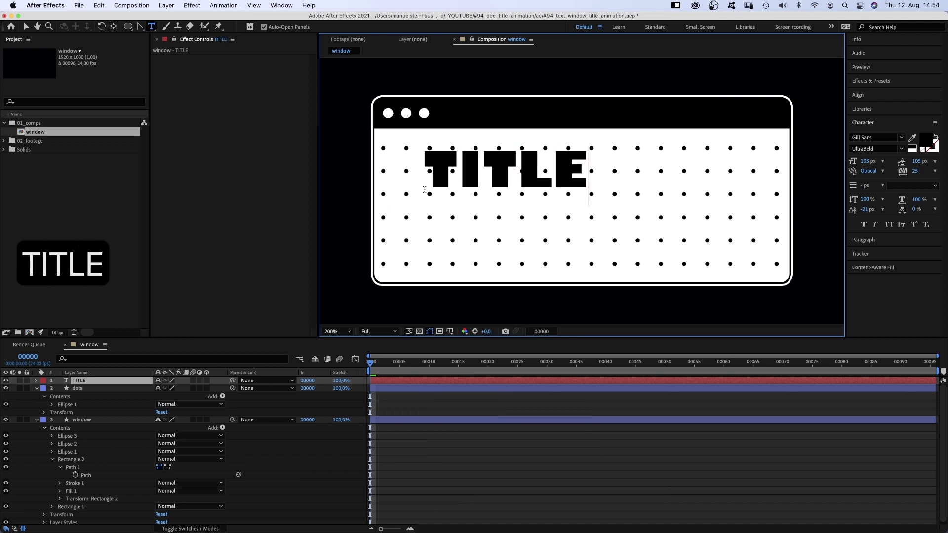
{"action": "key", "text": "Return"}
{"action": "type", "text": "ANIMATION"}
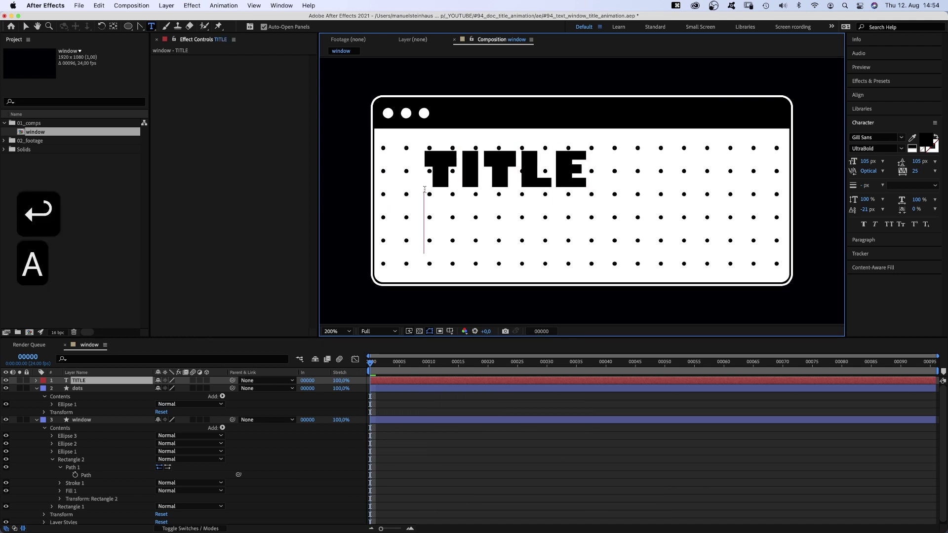
{"action": "left_click", "coordinate": [26, 27]}
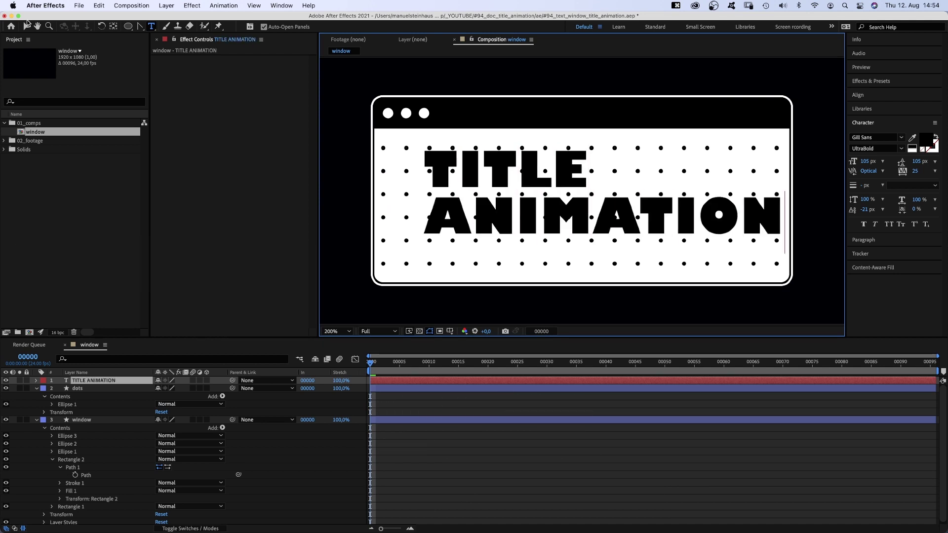
{"action": "left_click_drag", "start_coordinate": [491, 174], "coordinate": [467, 178]}
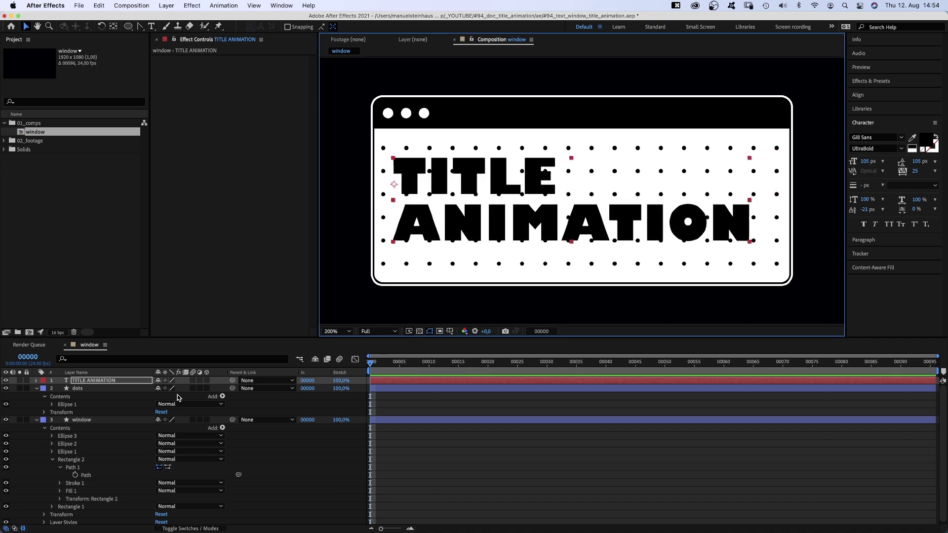
Set the dots layer's opacity to 50%
{"action": "left_click", "coordinate": [76, 389]}
{"action": "type", "text": "t"}
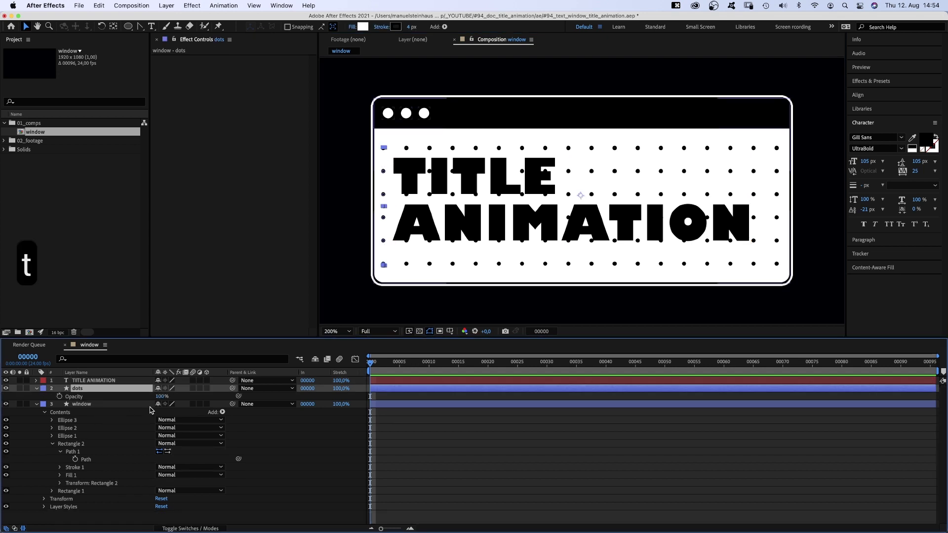
{"action": "type", "text": "50"}
{"action": "key", "text": "Return"}
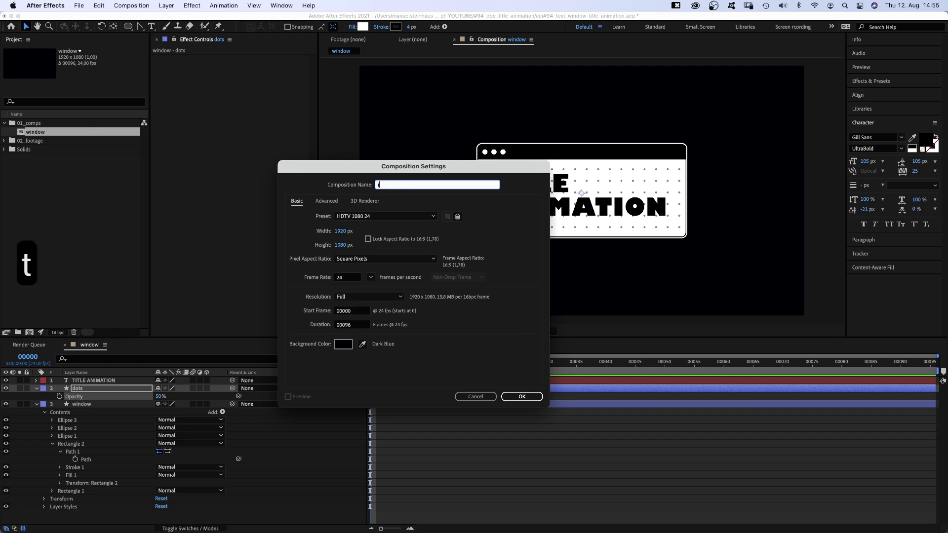
Name the comp title_animation, add the window comp, and start it at frame 15
{"action": "type", "text": "animation"}
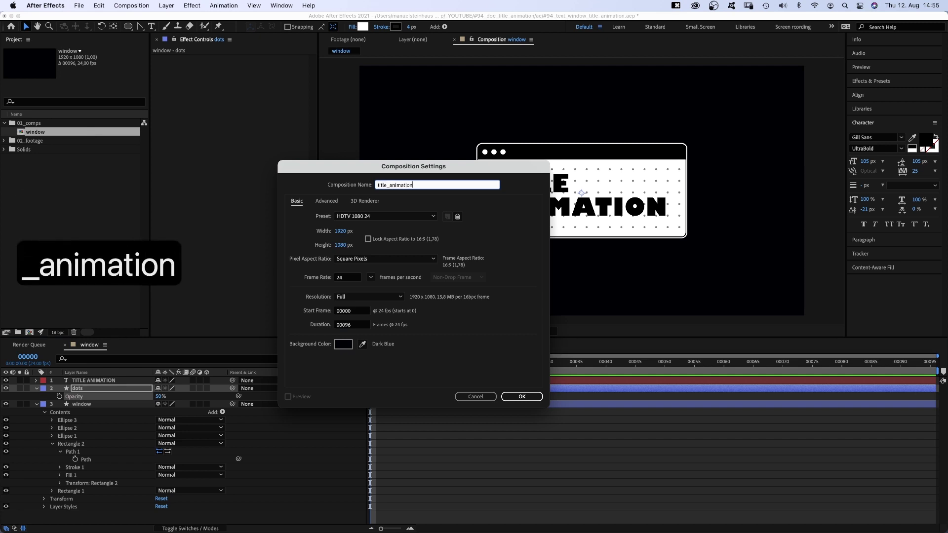
{"action": "key", "text": "Return"}
{"action": "left_click_drag", "start_coordinate": [44, 141], "coordinate": [162, 395]}
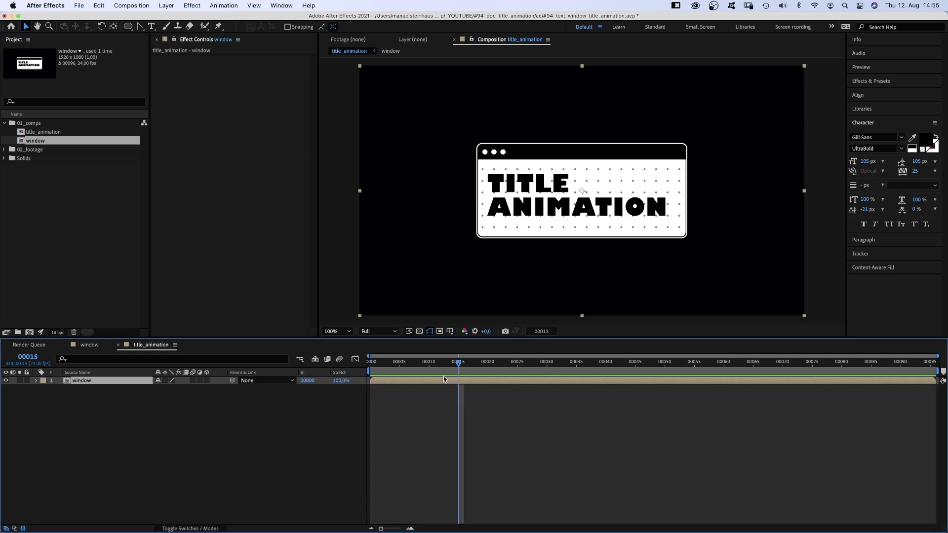
{"action": "key", "text": "bracketleft"}
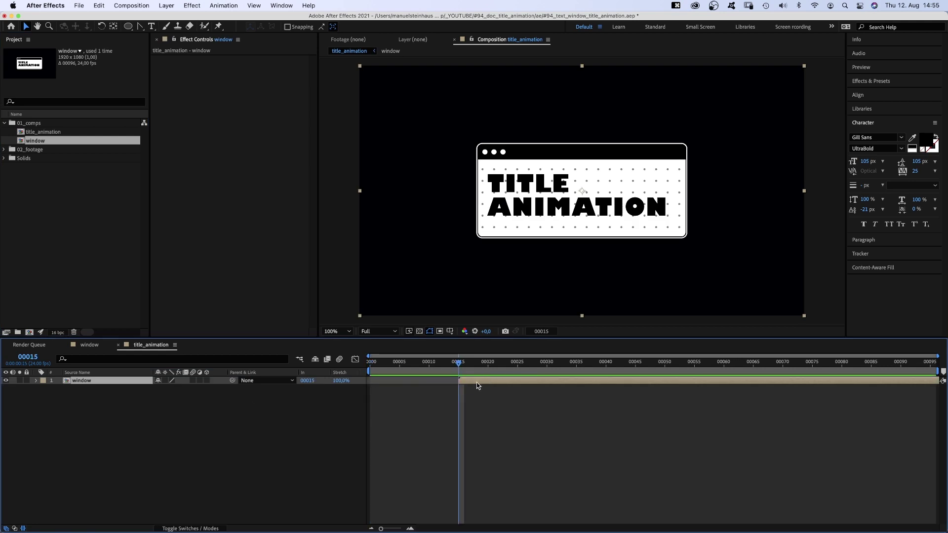
Create a rectangle shape layer and set its Size to 200×250
{"action": "left_click", "coordinate": [206, 413]}
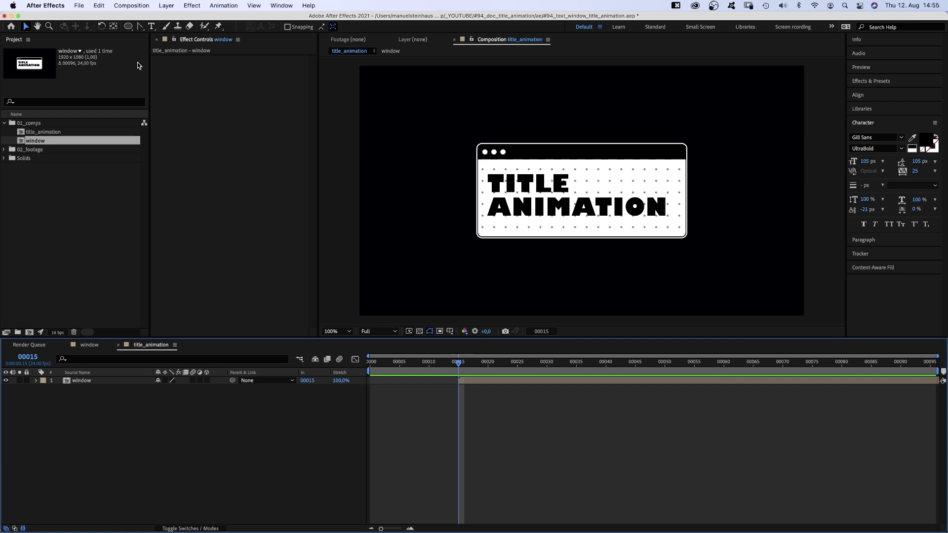
{"action": "left_click", "coordinate": [137, 27]}
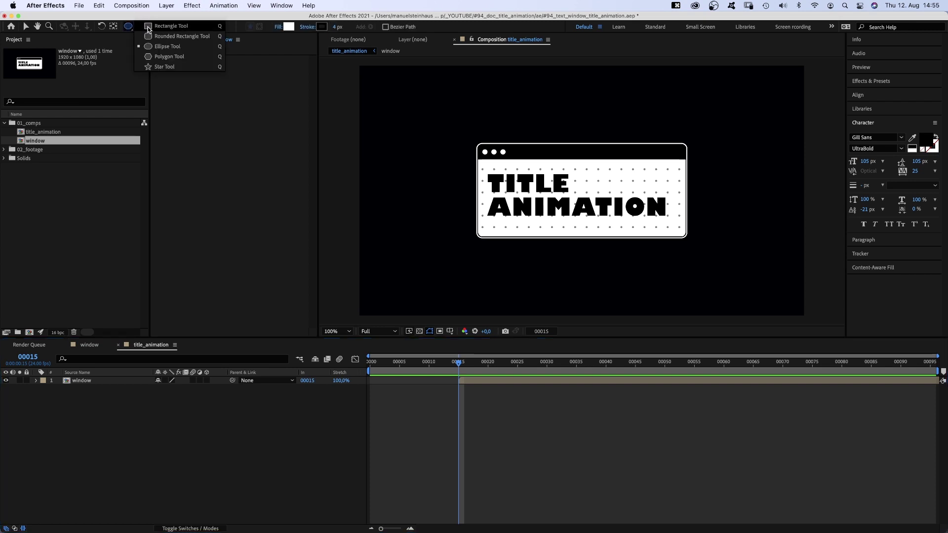
{"action": "left_click", "coordinate": [147, 26]}
{"action": "double_click", "coordinate": [128, 26]}
{"action": "key", "text": "v"}
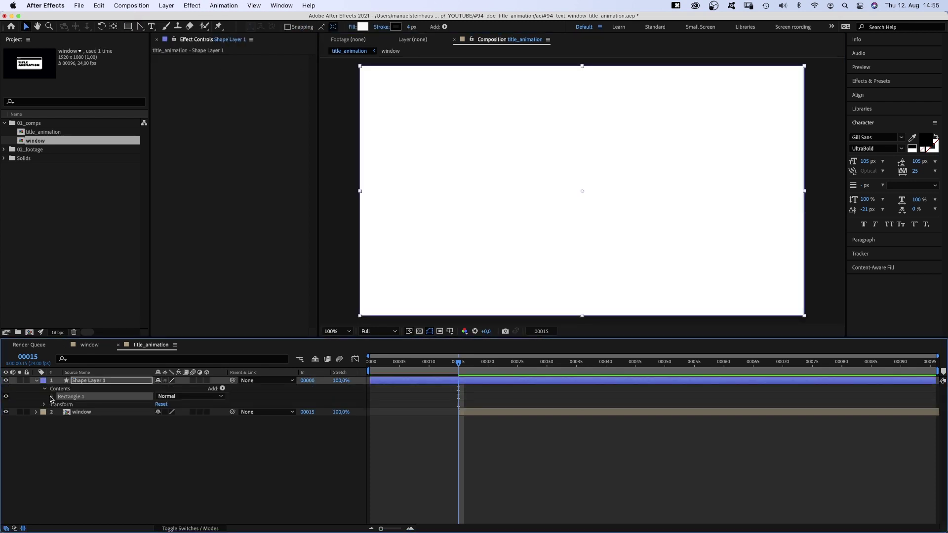
{"action": "left_click", "coordinate": [52, 397]}
{"action": "left_click", "coordinate": [60, 404]}
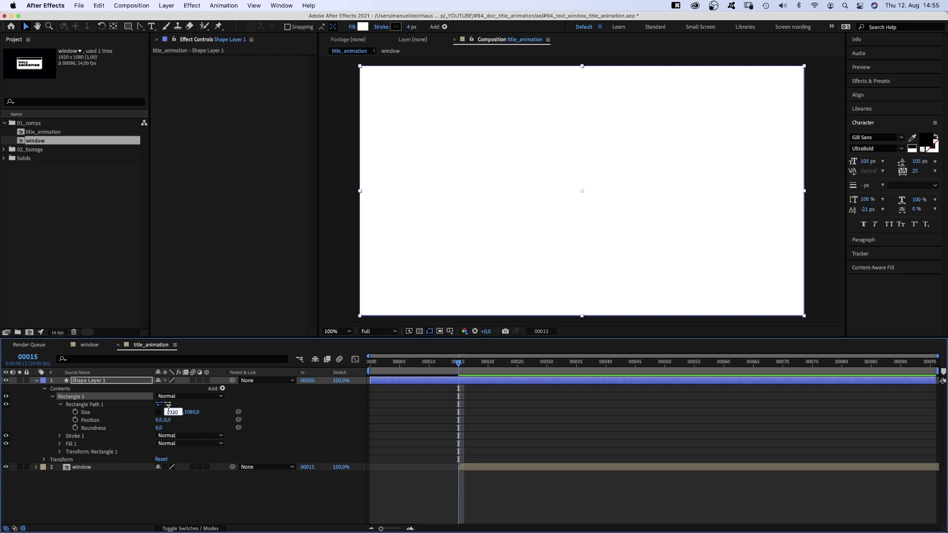
{"action": "type", "text": "200"}
{"action": "key", "text": "Tab"}
{"action": "type", "text": "250"}
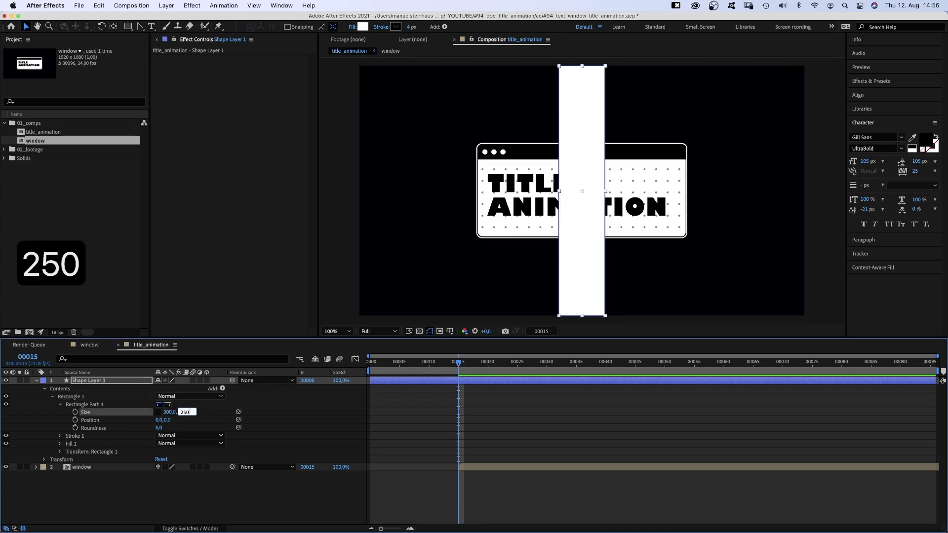
{"action": "key", "text": "Return"}
Rename the layer doc and give it a white 4 px Stroke layer style
{"action": "key", "text": "Return"}
{"action": "type", "text": "do"}
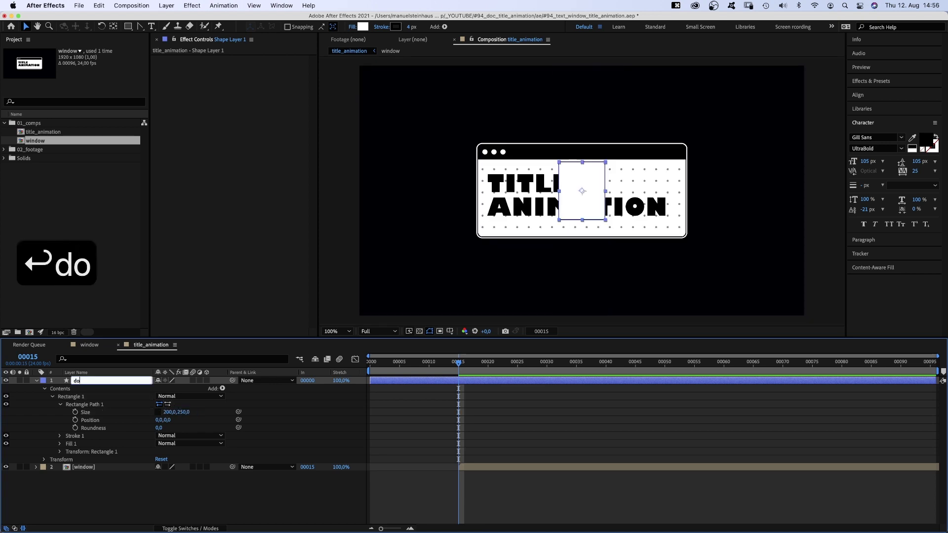
{"action": "type", "text": "c"}
{"action": "key", "text": "Return"}
{"action": "right_click", "coordinate": [88, 381]}
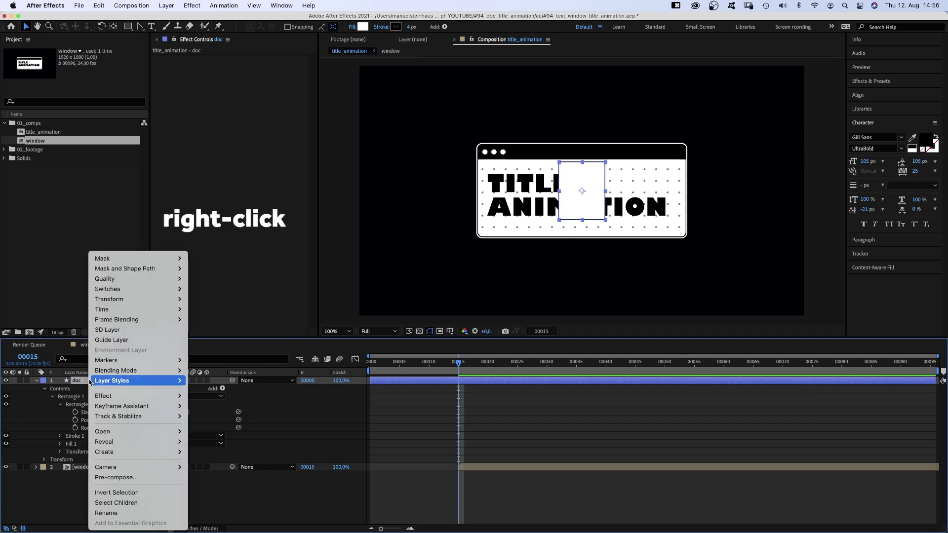
{"action": "mouse_move", "coordinate": [90, 382]}
{"action": "left_click", "coordinate": [232, 498]}
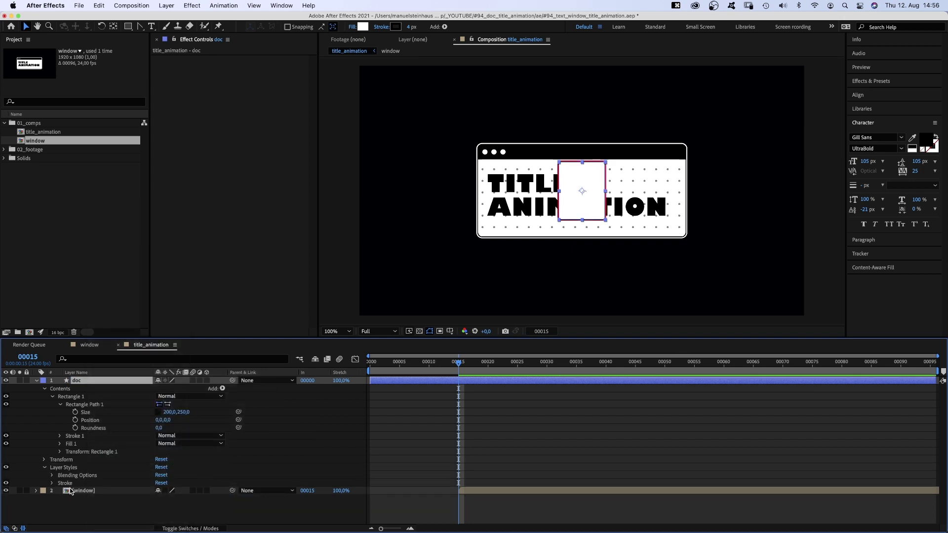
{"action": "left_click", "coordinate": [51, 483]}
{"action": "left_click", "coordinate": [160, 497]}
{"action": "left_click", "coordinate": [303, 280]}
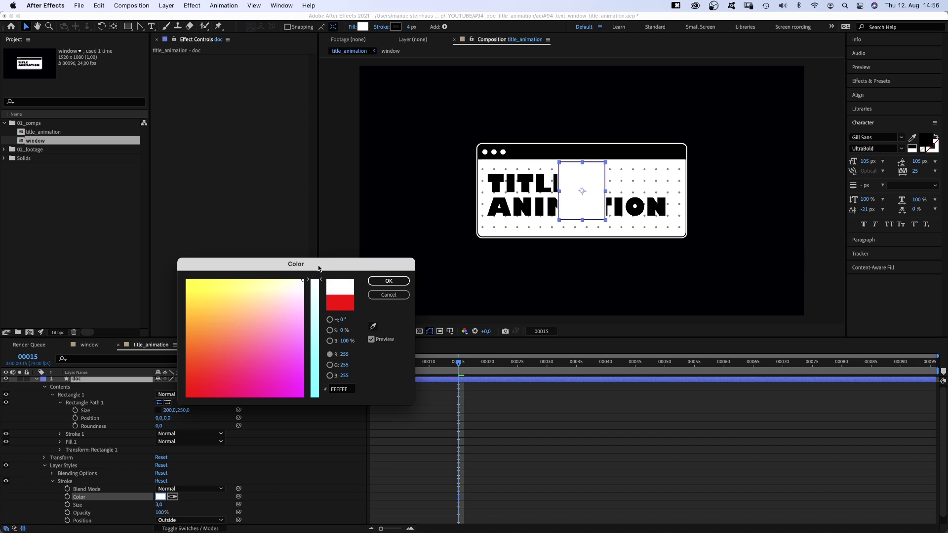
{"action": "left_click", "coordinate": [389, 282]}
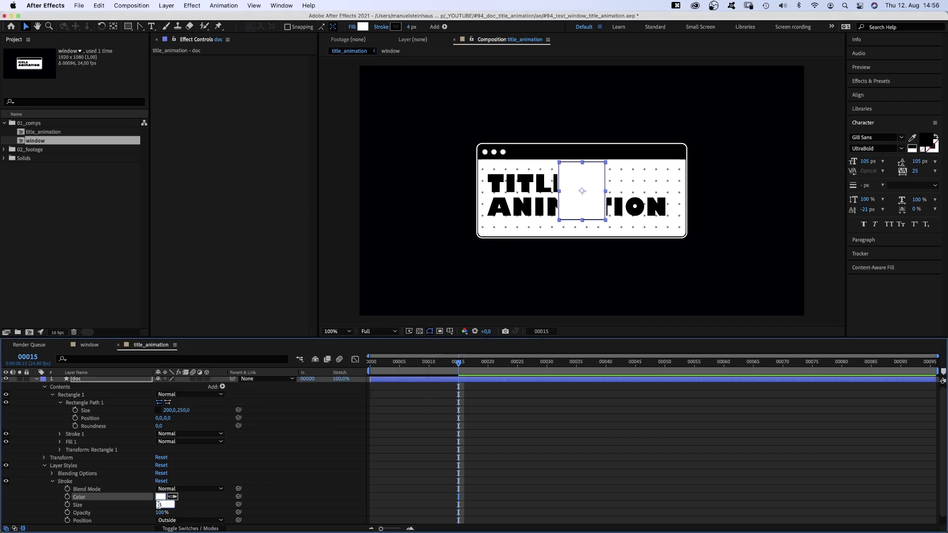
{"action": "type", "text": "4"}
{"action": "key", "text": "Return"}
Pen-draw a horizontal line near the page's top, then duplicate it and move copies down as text lines
{"action": "left_click_drag", "start_coordinate": [140, 26], "coordinate": [159, 28]}
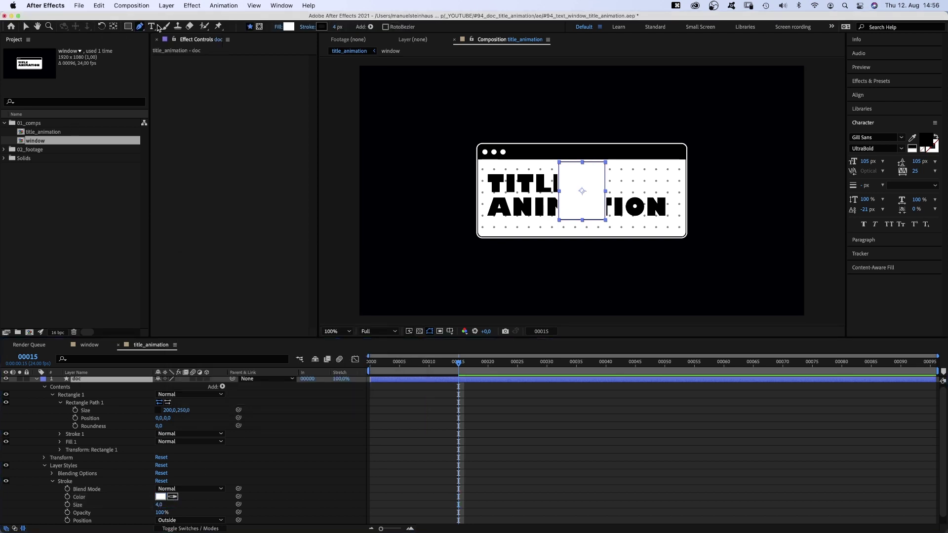
{"action": "left_click", "coordinate": [563, 170], "text": "shift"}
{"action": "left_click", "coordinate": [585, 170], "text": "shift"}
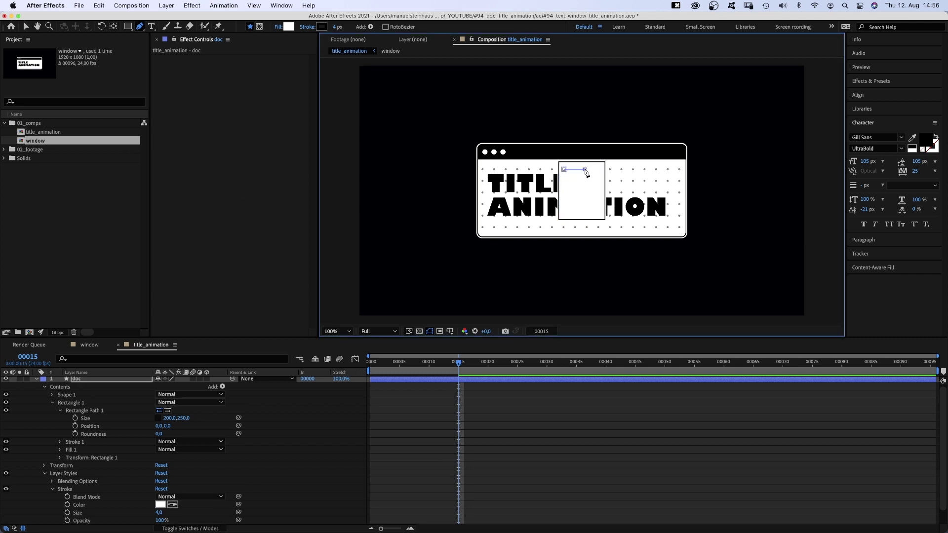
{"action": "key", "text": "v"}
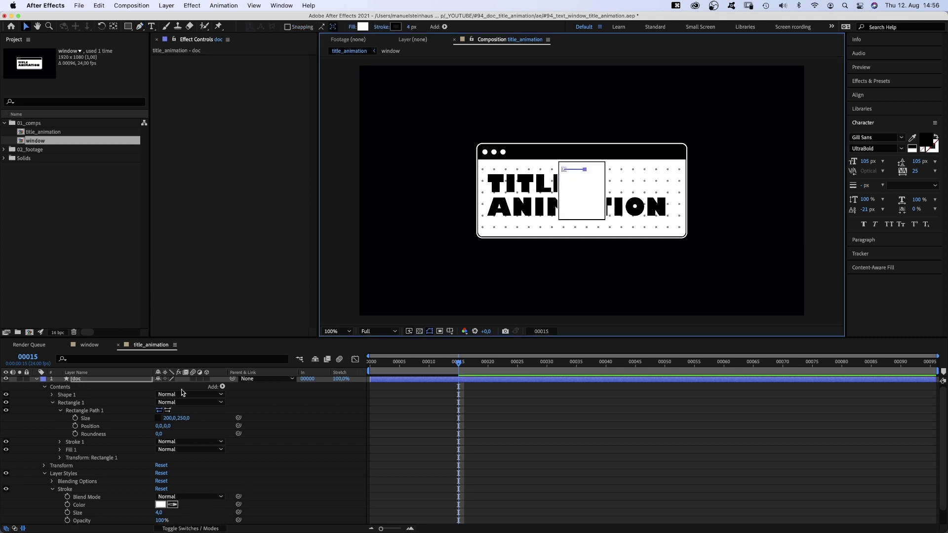
{"action": "left_click", "coordinate": [52, 395]}
{"action": "key", "text": "super+d"}
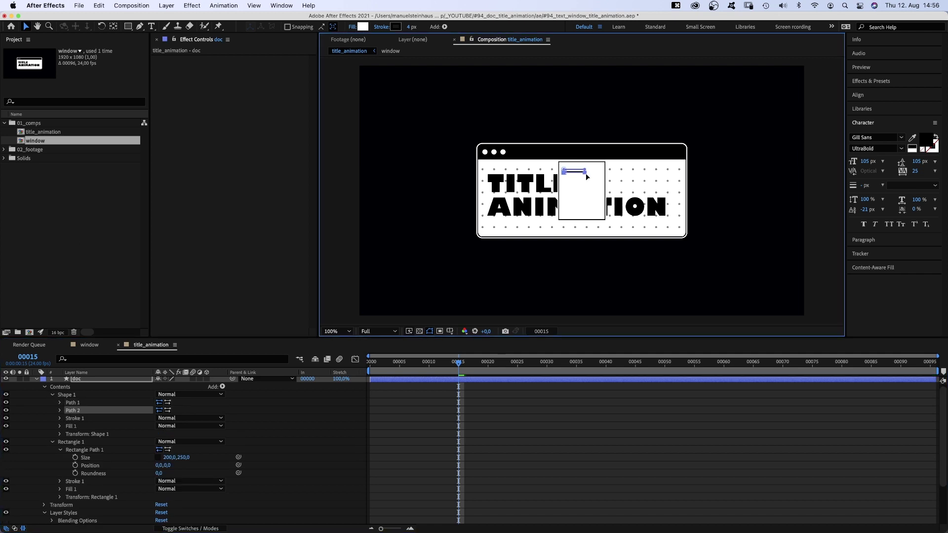
{"action": "left_click_drag", "start_coordinate": [585, 169], "coordinate": [599, 212]}
{"action": "key", "text": "super+d"}
{"action": "key", "text": "super+d"}
{"action": "key", "text": "super+d"}
{"action": "key", "text": "super+d"}
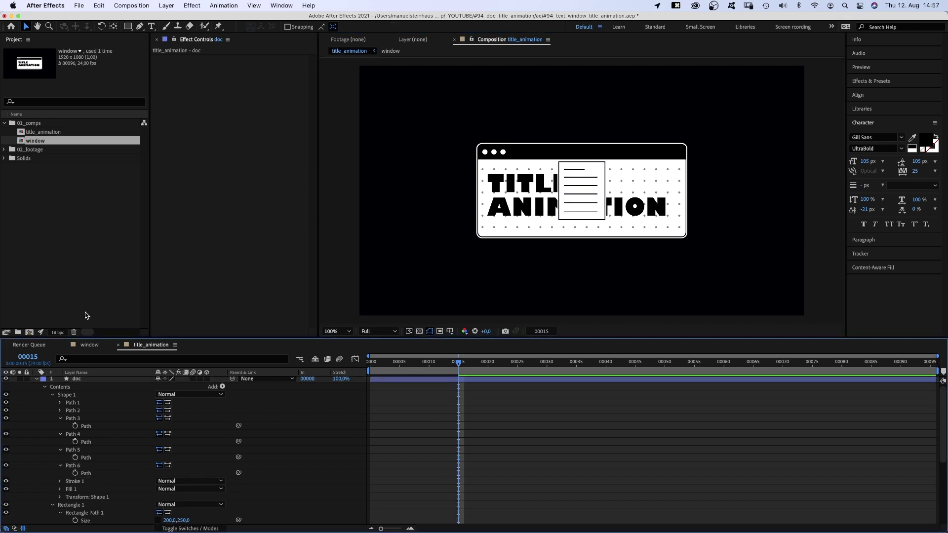
At 400% zoom, pen-draw a triangle at the page's top-right corner and nudge it into place
{"action": "key", "text": "period"}
{"action": "key", "text": "period"}
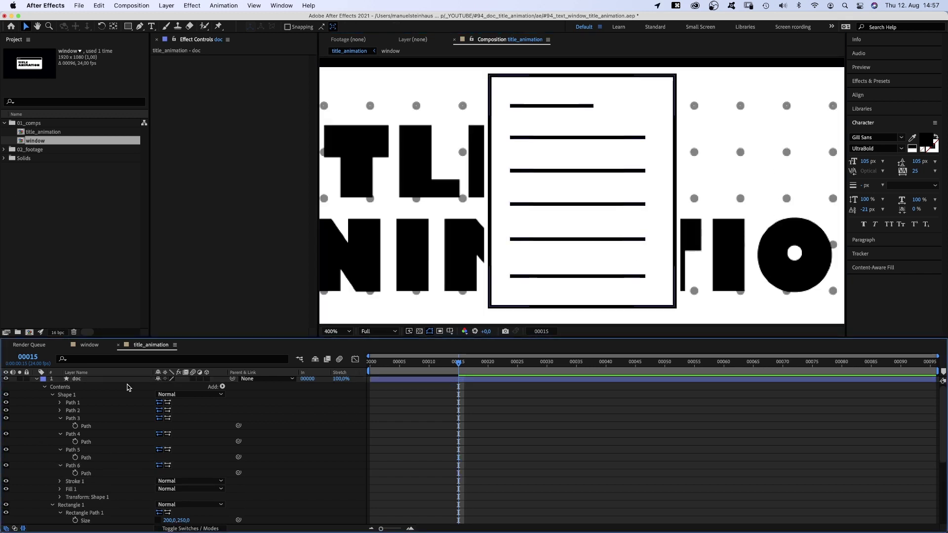
{"action": "left_click", "coordinate": [66, 388]}
{"action": "left_click", "coordinate": [139, 27]}
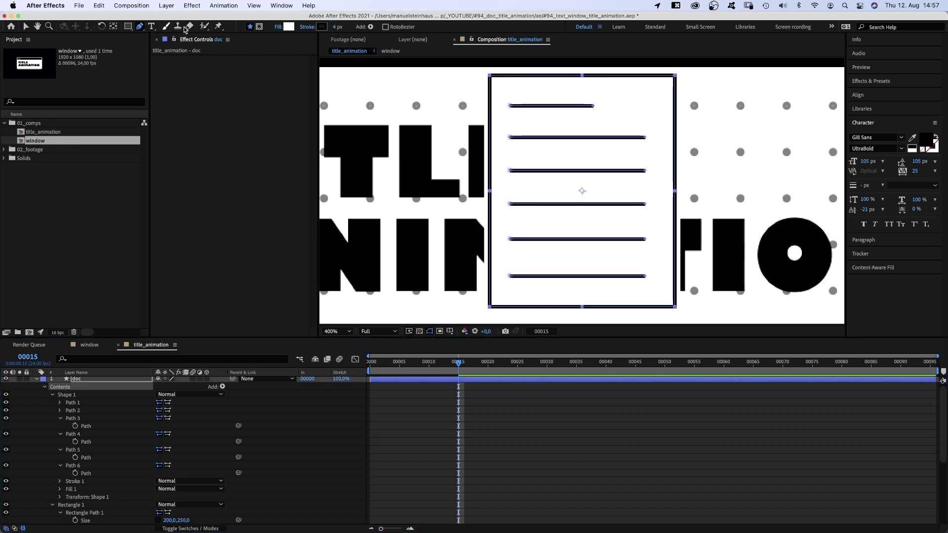
{"action": "left_click", "coordinate": [643, 79]}
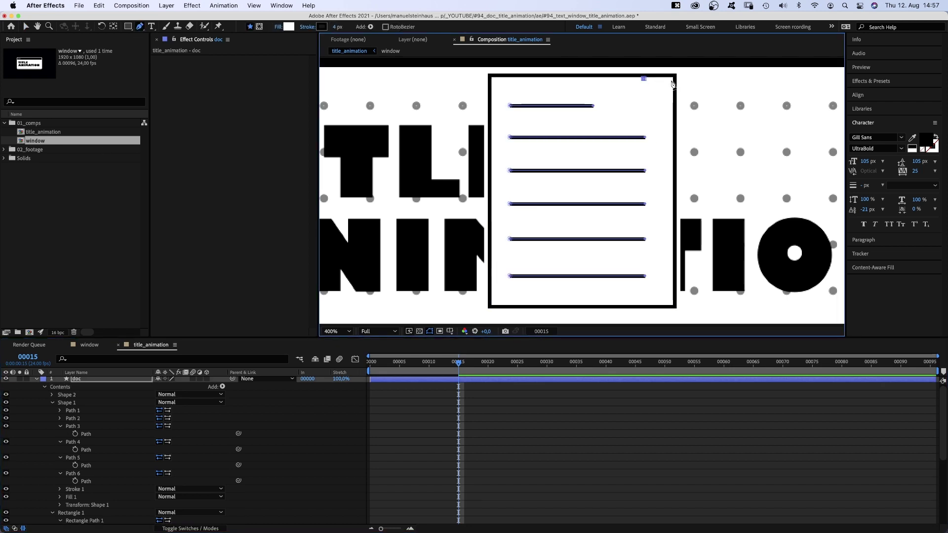
{"action": "left_click", "coordinate": [674, 104]}
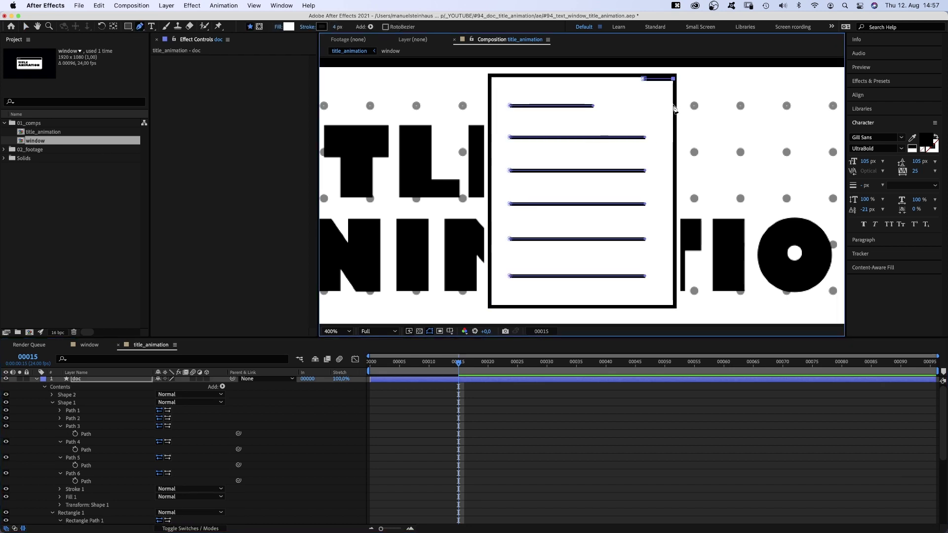
{"action": "left_click", "coordinate": [643, 79]}
{"action": "key", "text": "v"}
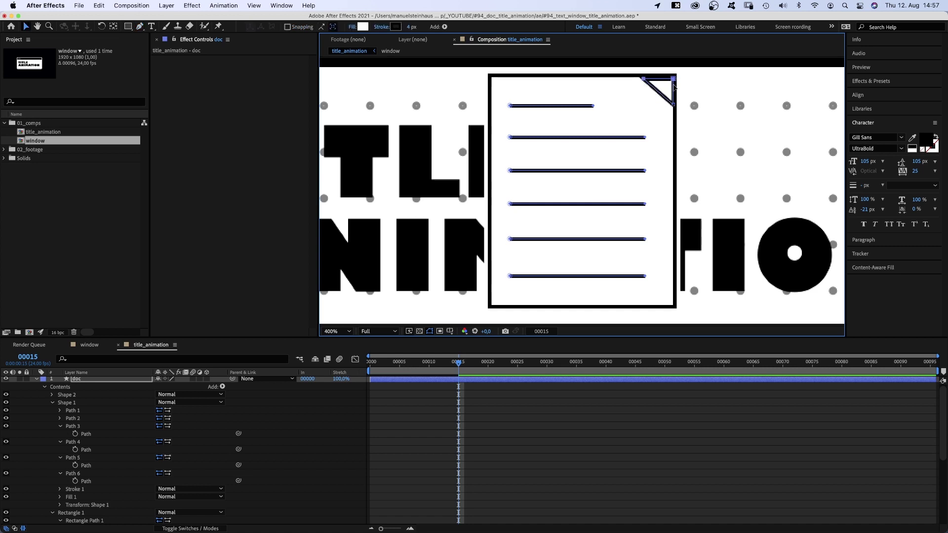
{"action": "key", "text": "Right"}
{"action": "key", "text": "Up"}
{"action": "key", "text": "Up"}
{"action": "key", "text": "Up"}
{"action": "key", "text": "Up"}
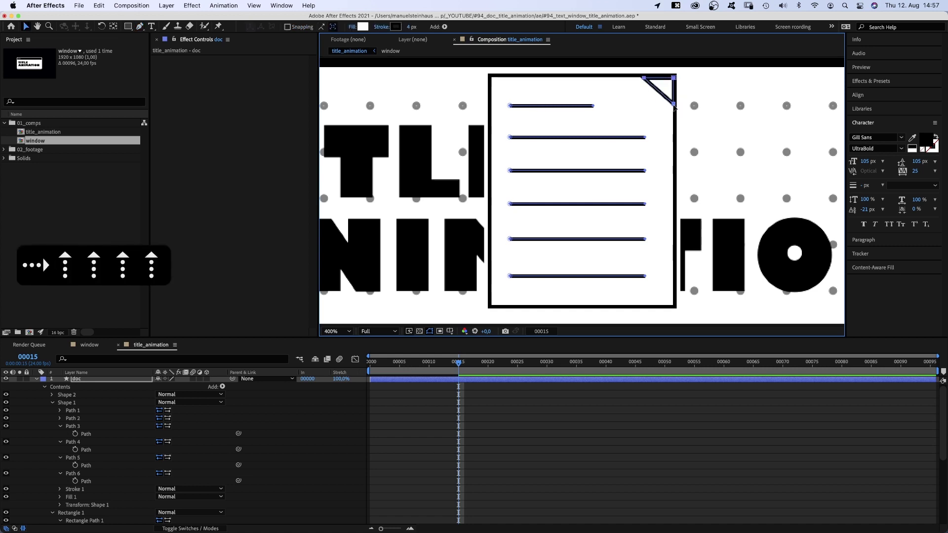
{"action": "key", "text": "Left"}
{"action": "key", "text": "Up"}
Set the corner triangle's fill colour to black
{"action": "left_click", "coordinate": [363, 27]}
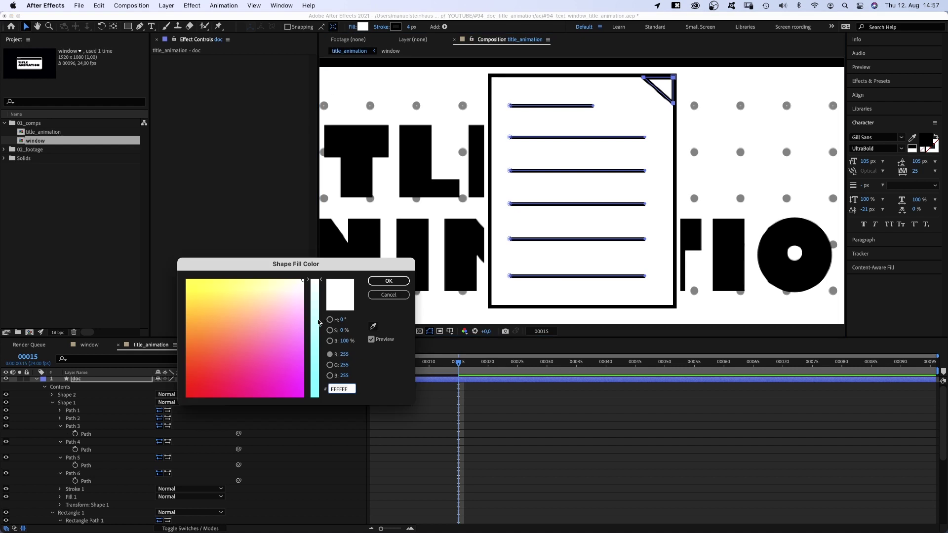
{"action": "left_click_drag", "start_coordinate": [318, 323], "coordinate": [190, 408]}
{"action": "left_click", "coordinate": [389, 280]}
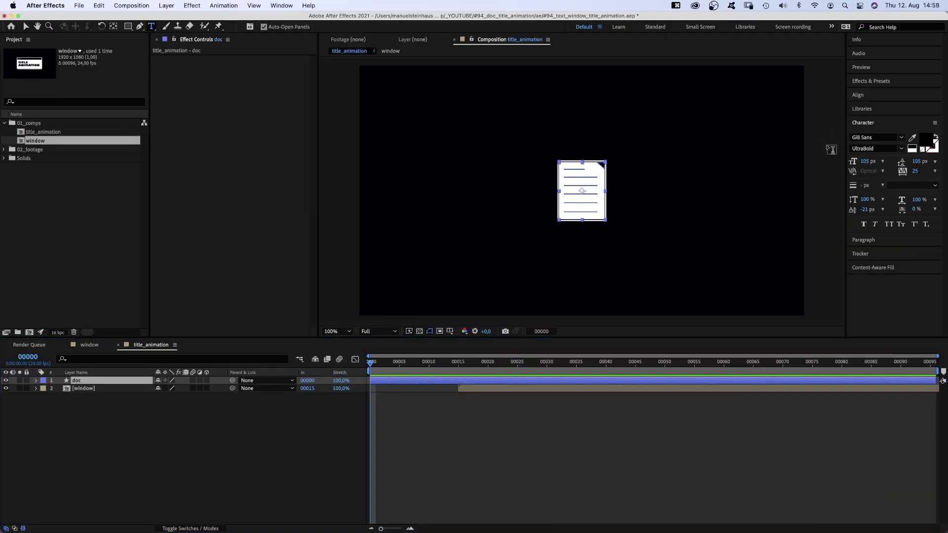
Type a 25 px Regular-weight text layer reading text.doc below the icon
{"action": "left_click", "coordinate": [863, 162]}
{"action": "type", "text": "25"}
{"action": "key", "text": "Return"}
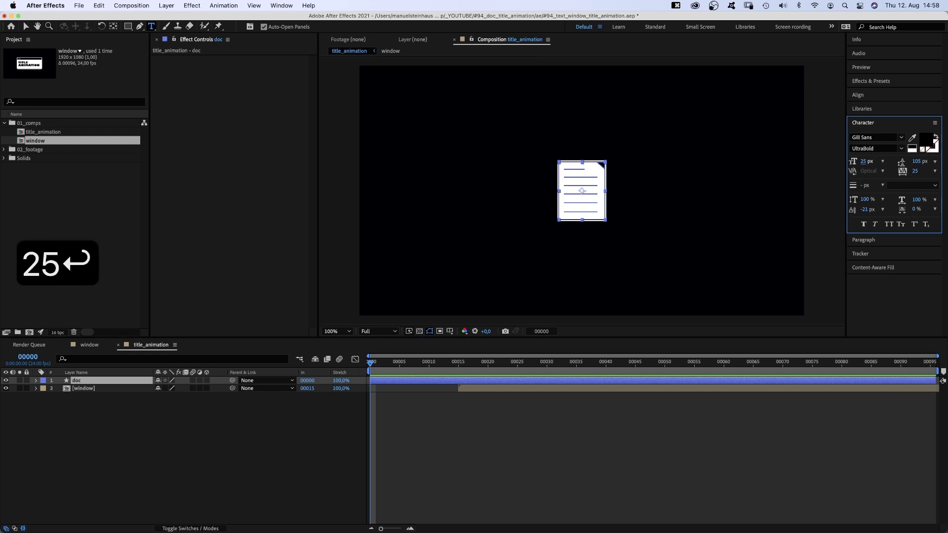
{"action": "left_click", "coordinate": [899, 151]}
{"action": "left_click", "coordinate": [890, 182]}
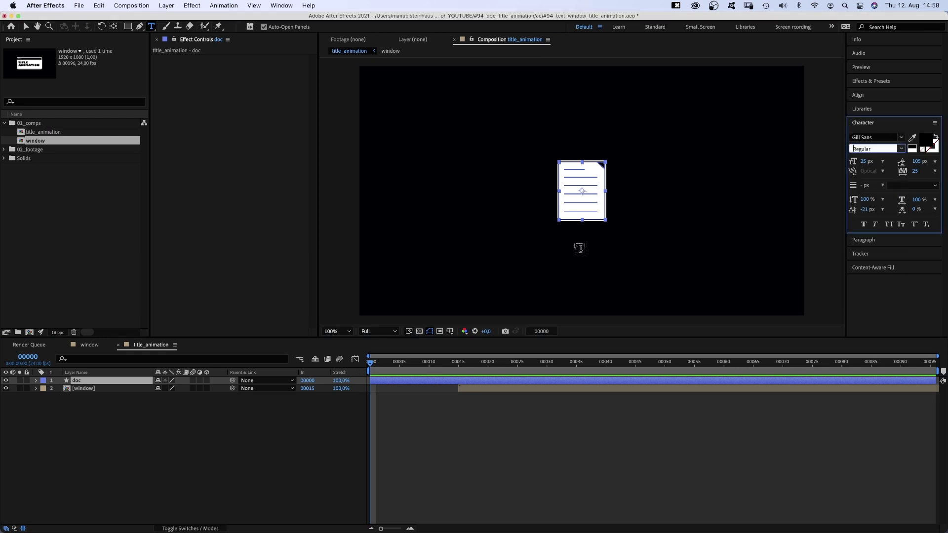
{"action": "left_click", "coordinate": [568, 231]}
{"action": "type", "text": "text.doc"}
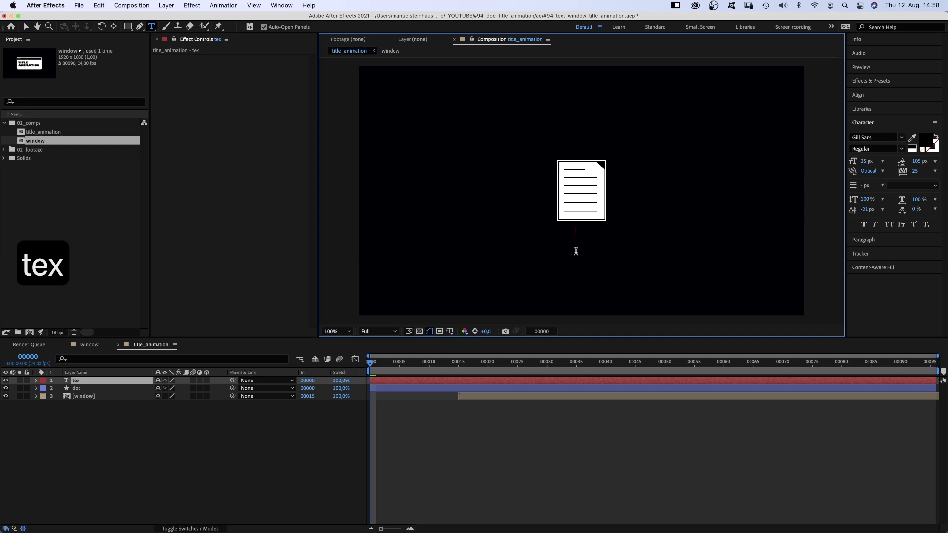
{"action": "left_click", "coordinate": [26, 27]}
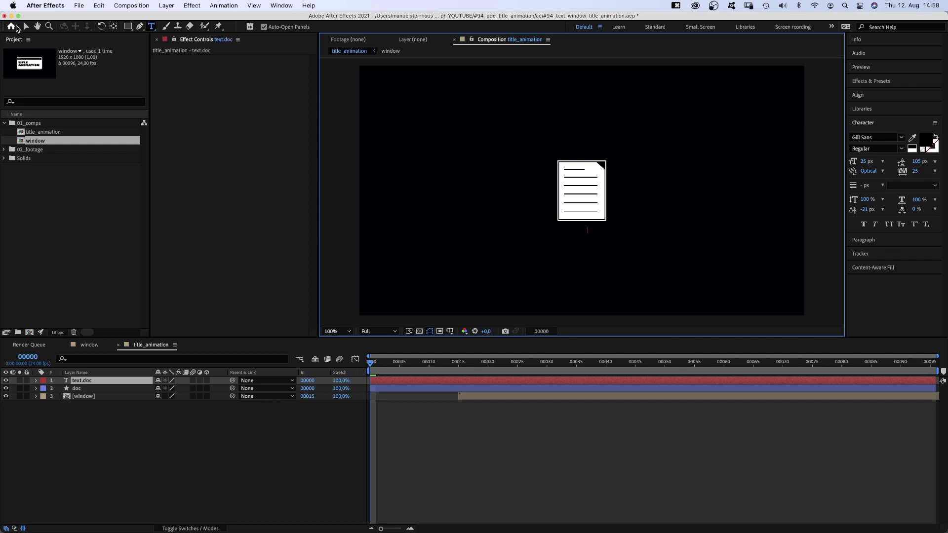
Make the label white, position it under the icon, parent it to doc, and select both layers
{"action": "left_click", "coordinate": [914, 147]}
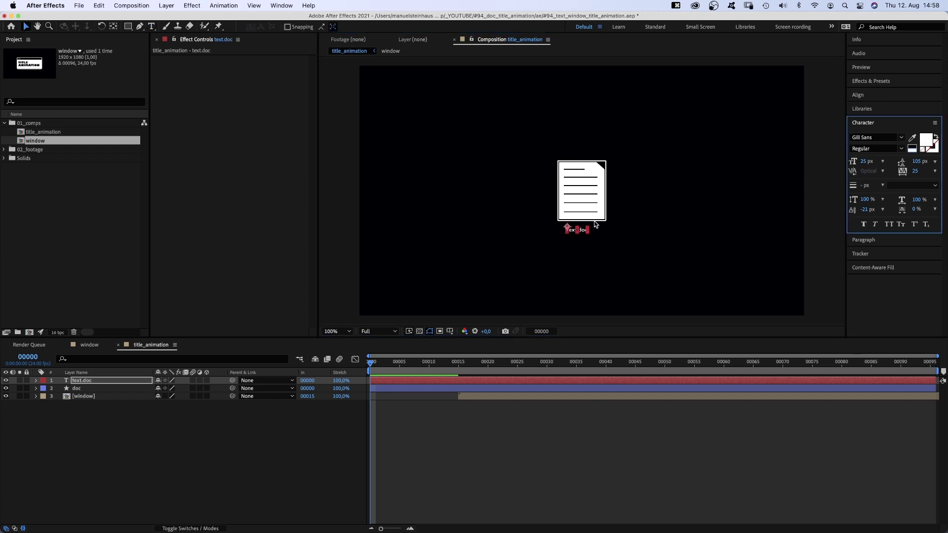
{"action": "left_click_drag", "start_coordinate": [581, 230], "coordinate": [586, 228]}
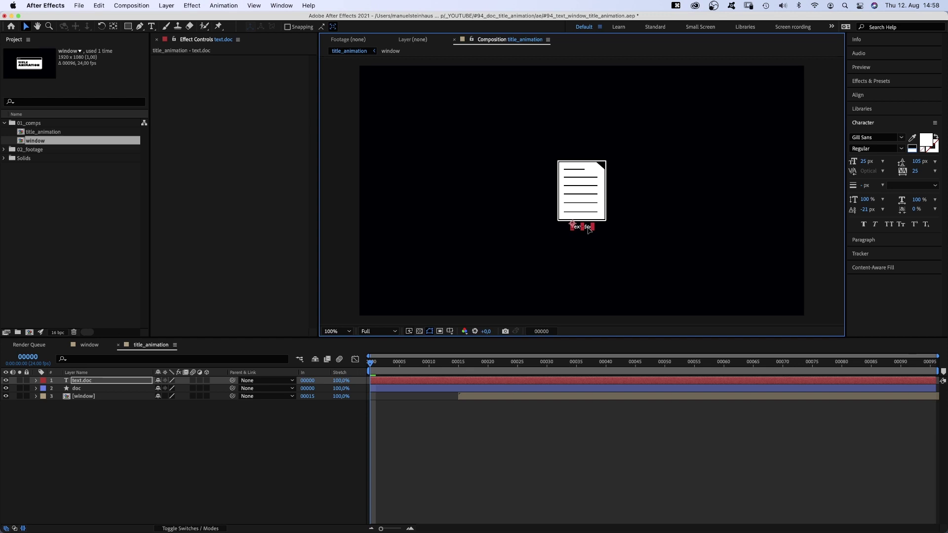
{"action": "left_click_drag", "start_coordinate": [232, 380], "coordinate": [88, 406]}
{"action": "left_click", "coordinate": [87, 421]}
{"action": "left_click", "coordinate": [79, 389]}
{"action": "left_click", "coordinate": [82, 381], "text": "shift"}
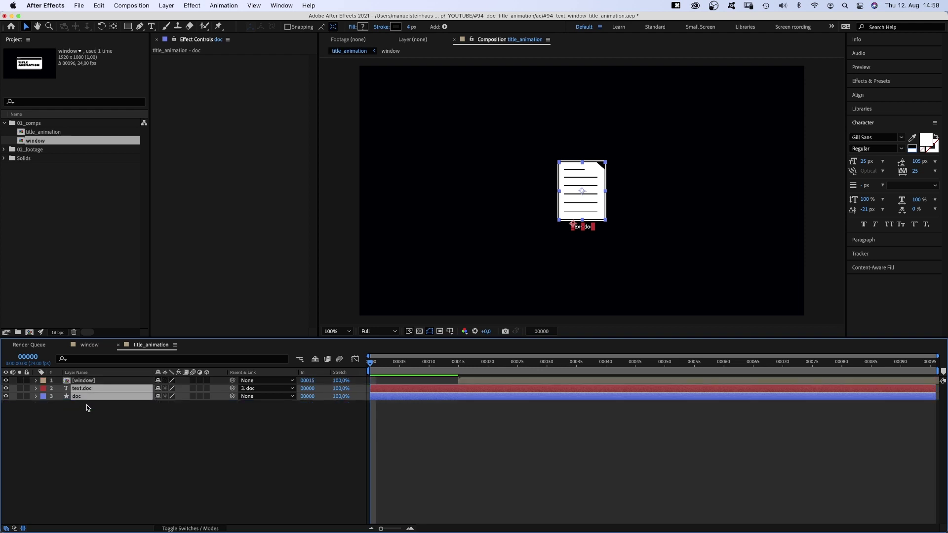
At frame 15, move icon and label to the window's top-left and set the window's anchor point there
{"action": "left_click_drag", "start_coordinate": [455, 363], "coordinate": [458, 363]}
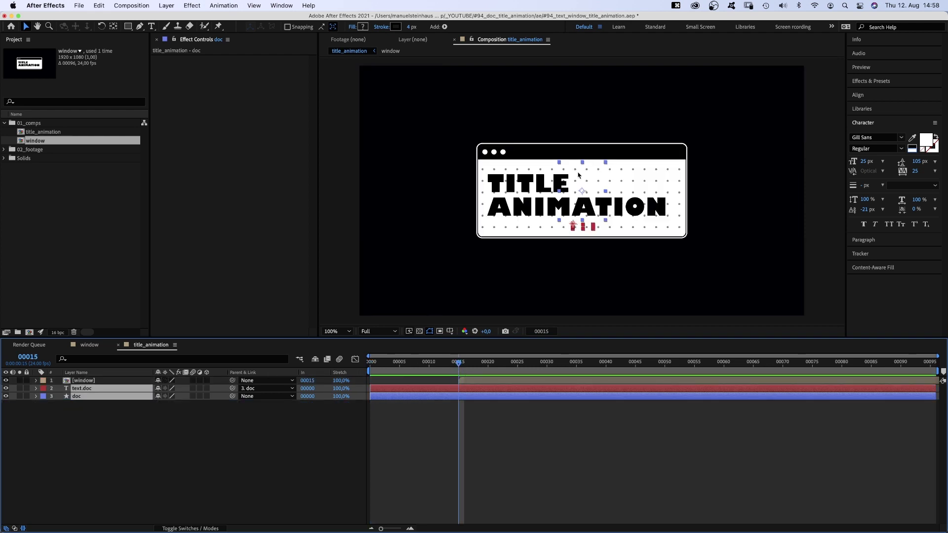
{"action": "left_click_drag", "start_coordinate": [582, 194], "coordinate": [500, 178]}
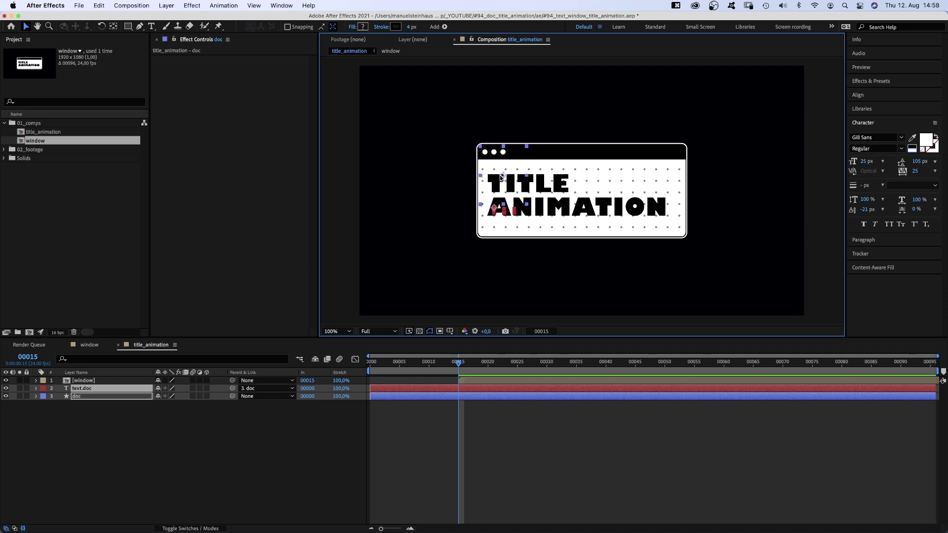
{"action": "left_click", "coordinate": [77, 380]}
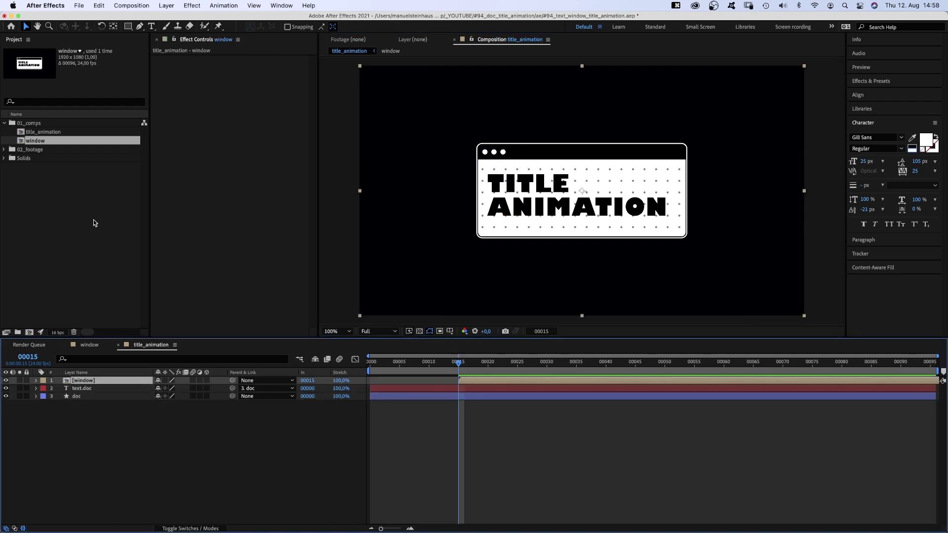
{"action": "left_click", "coordinate": [113, 26]}
{"action": "left_click_drag", "start_coordinate": [582, 191], "coordinate": [485, 153]}
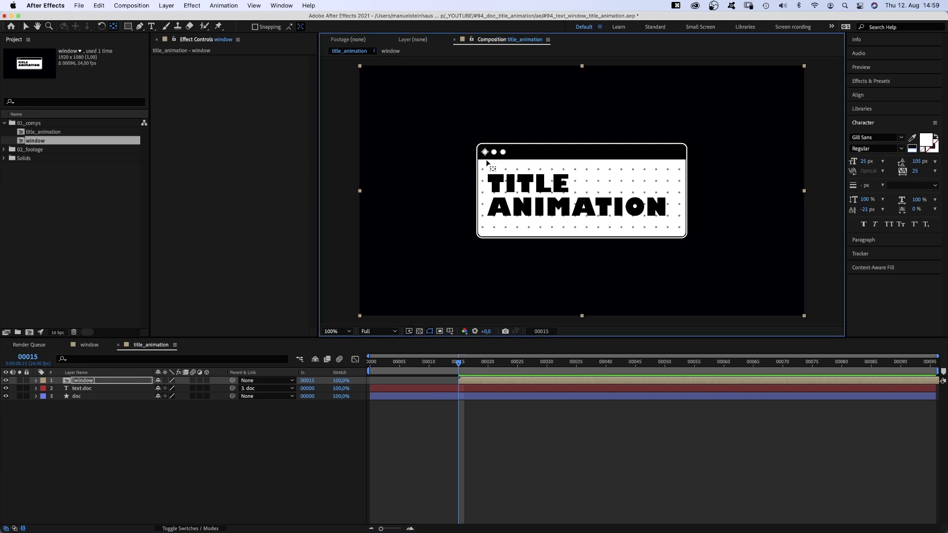
Reveal the window's Scale and Position and keyframe Scale at 8% on frame 15
{"action": "key", "text": "v"}
{"action": "key", "text": "s"}
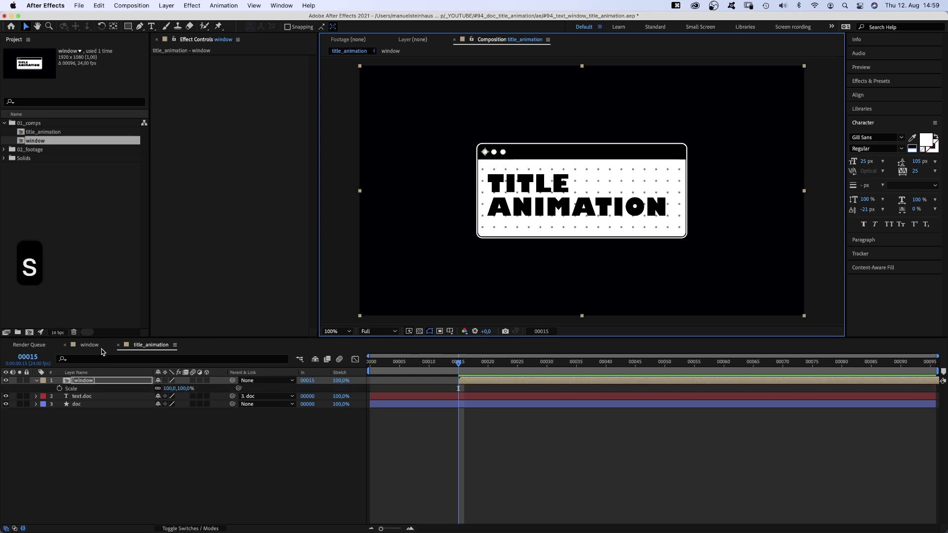
{"action": "key", "text": "shift+p"}
{"action": "left_click", "coordinate": [60, 396]}
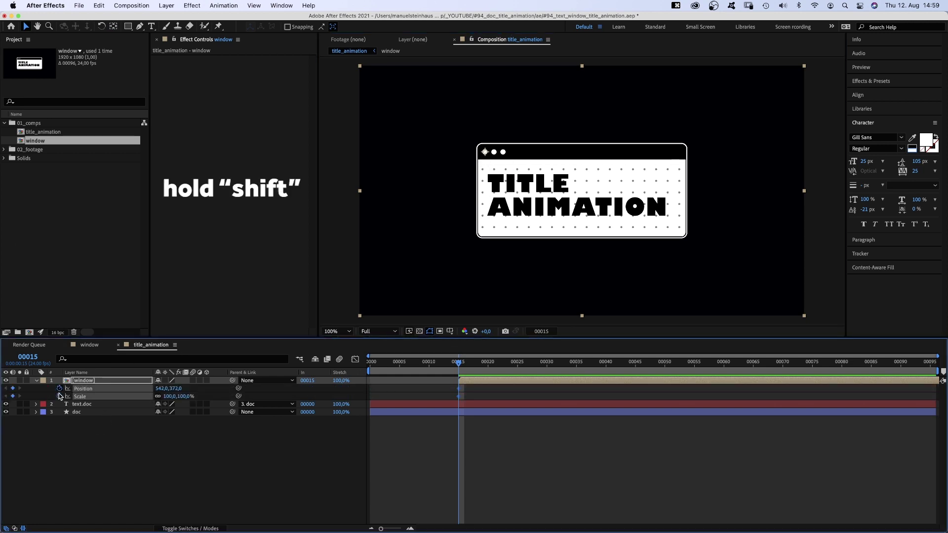
{"action": "type", "text": "8"}
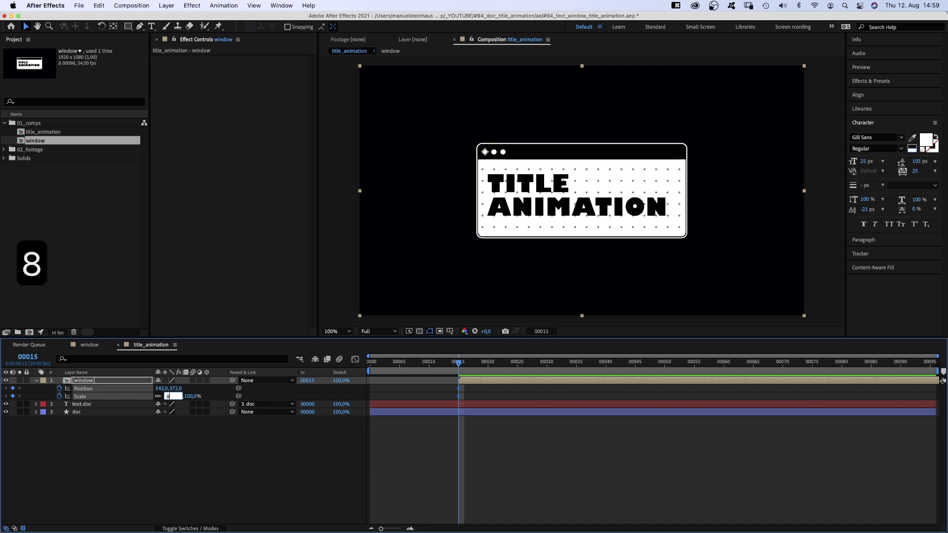
{"action": "key", "text": "Return"}
Keyframe the window's Scale at 110% on frame 21 and 100% on frame 24
{"action": "left_click", "coordinate": [490, 371]}
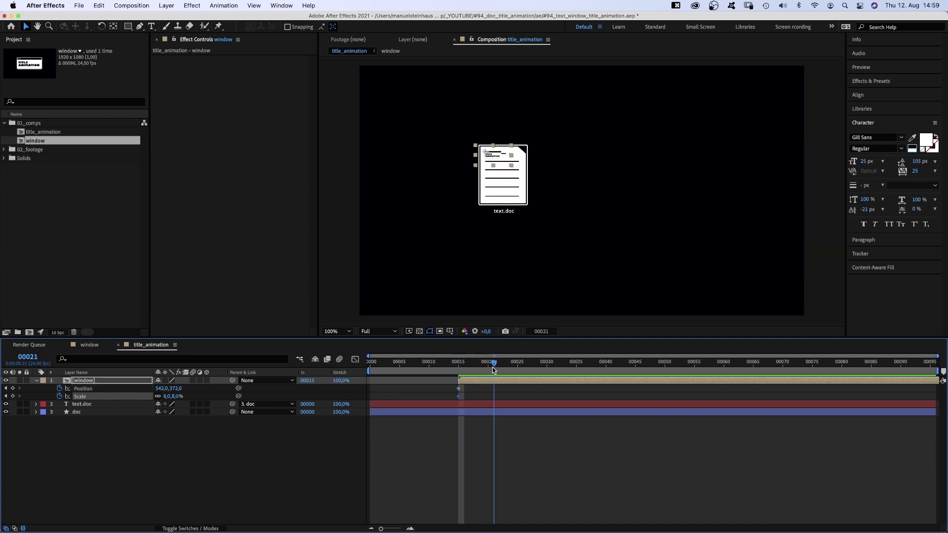
{"action": "left_click", "coordinate": [493, 367]}
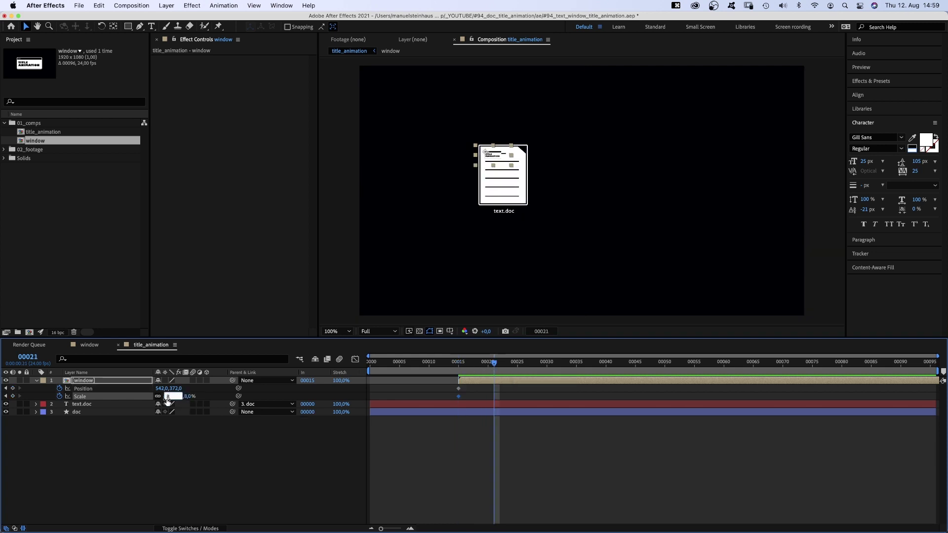
{"action": "type", "text": "110"}
{"action": "key", "text": "Return"}
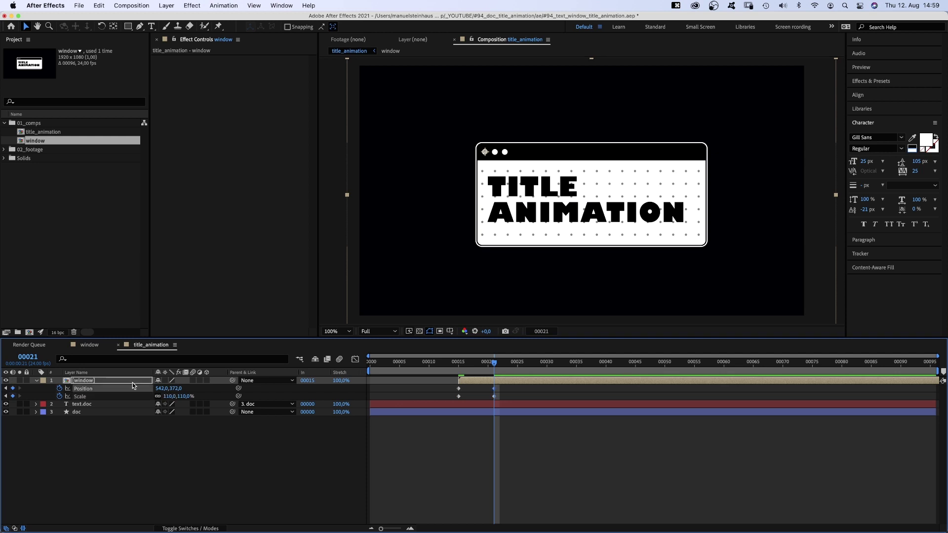
{"action": "left_click_drag", "start_coordinate": [507, 365], "coordinate": [511, 365]}
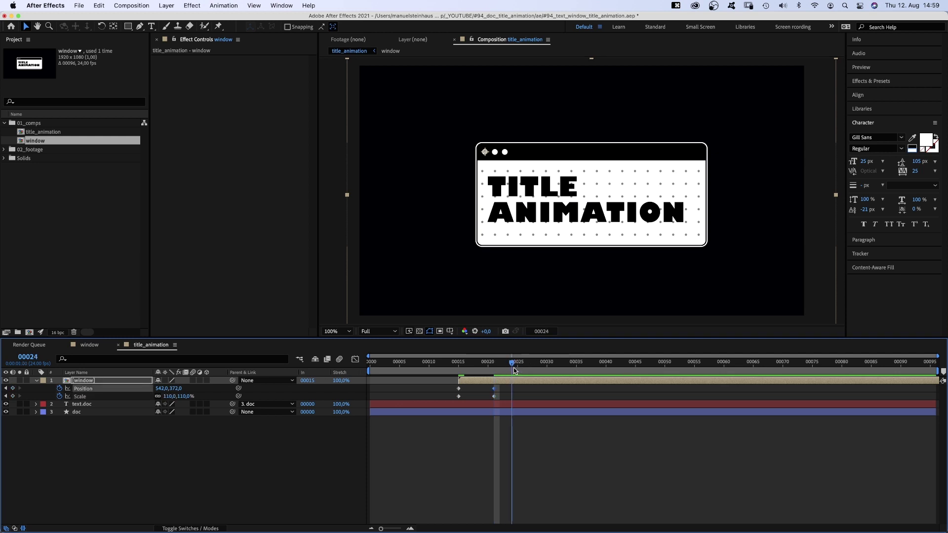
{"action": "type", "text": "100"}
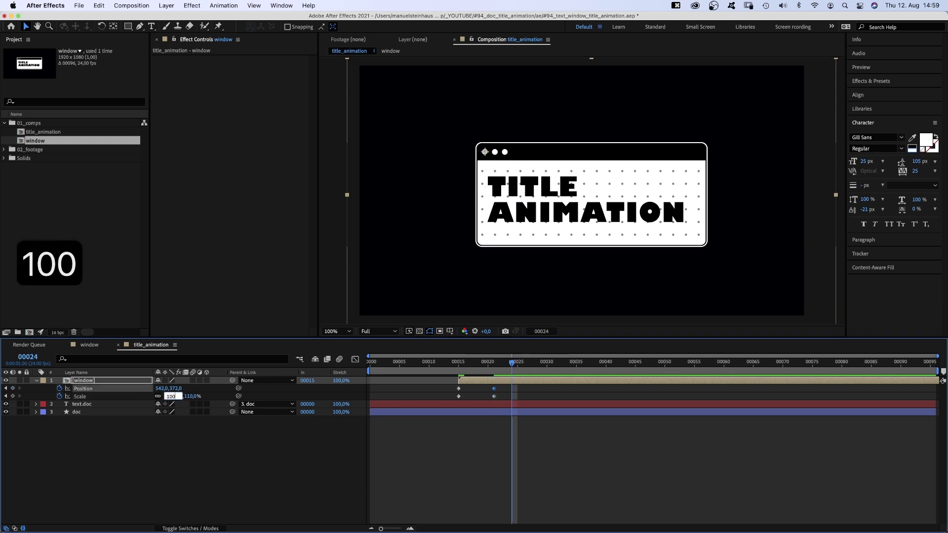
{"action": "key", "text": "Return"}
At frame 18, raise the window's Position above the icon
{"action": "left_click", "coordinate": [493, 364]}
{"action": "left_click_drag", "start_coordinate": [493, 364], "coordinate": [479, 368]}
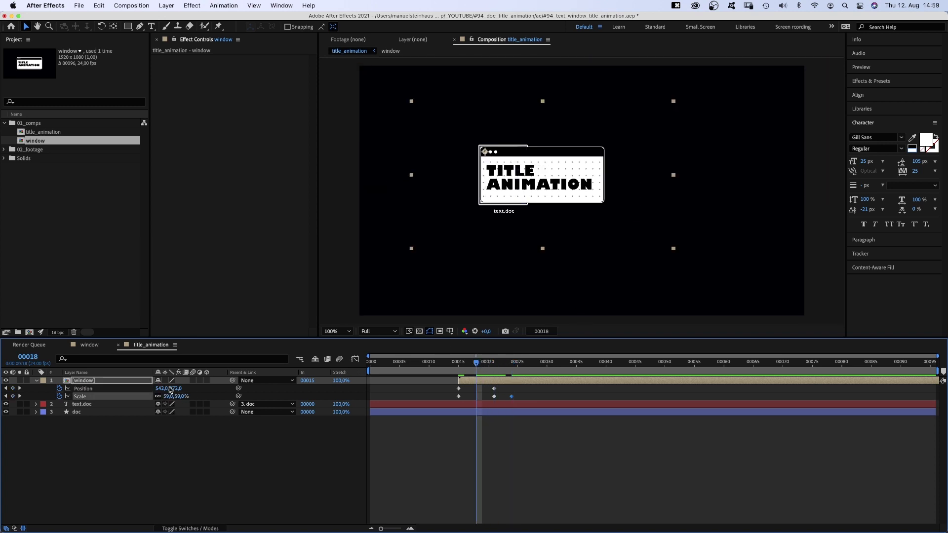
{"action": "left_click_drag", "start_coordinate": [170, 390], "coordinate": [59, 385]}
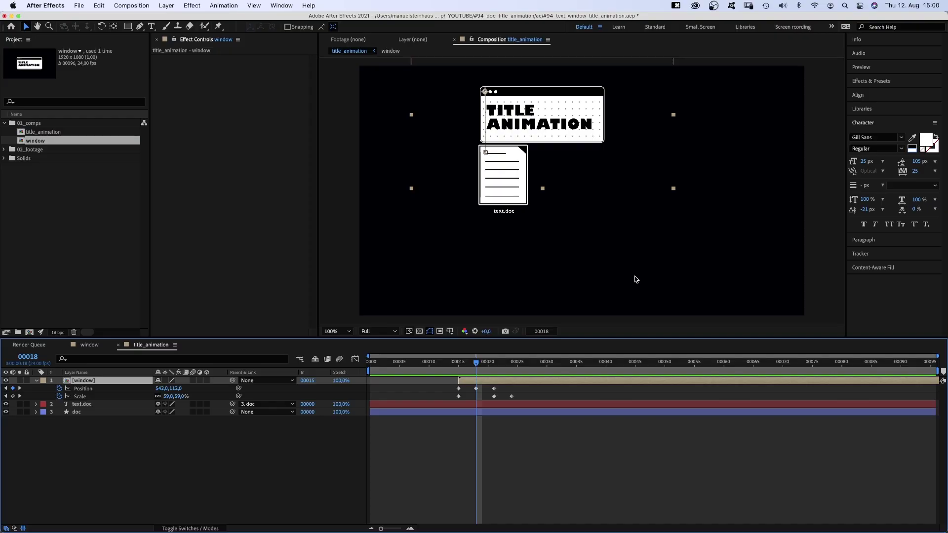
Search Effects & Presets for 'turbulen' and apply Turbulent Displace to the window layer
{"action": "left_click", "coordinate": [873, 85]}
{"action": "left_click", "coordinate": [874, 93]}
{"action": "type", "text": "tu"}
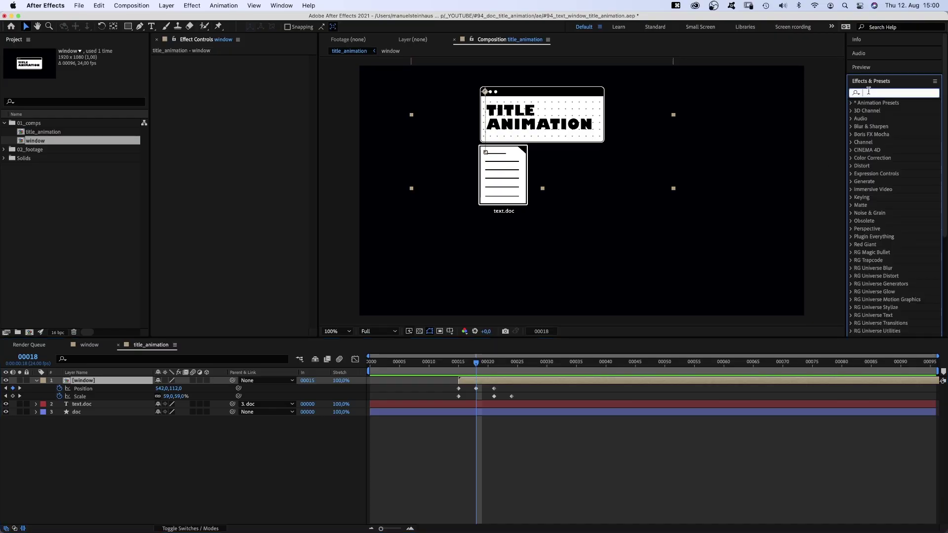
{"action": "type", "text": "rbulen"}
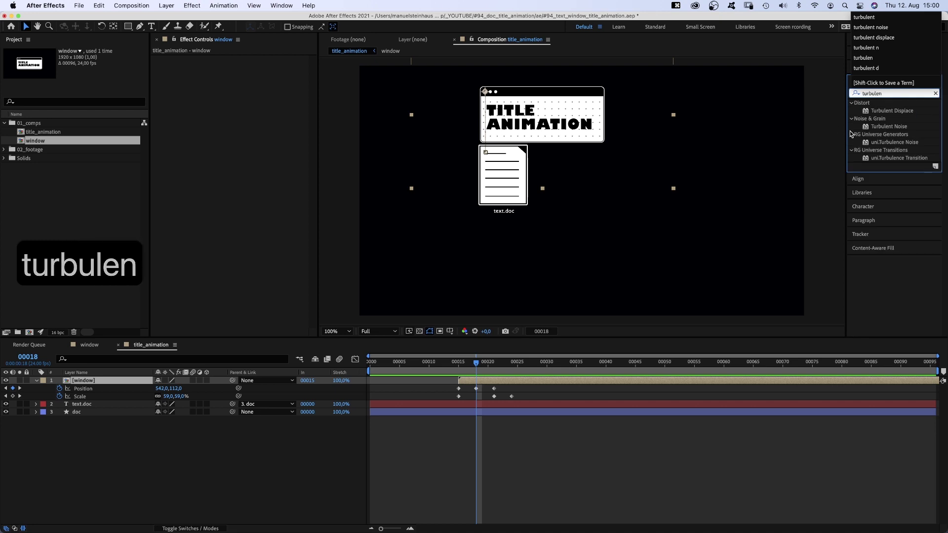
{"action": "left_click_drag", "start_coordinate": [865, 113], "coordinate": [183, 108]}
Set Turbulent Displace Amount to 4, Size to 20, and Antialiasing for Best Quality to High
{"action": "left_click", "coordinate": [247, 75]}
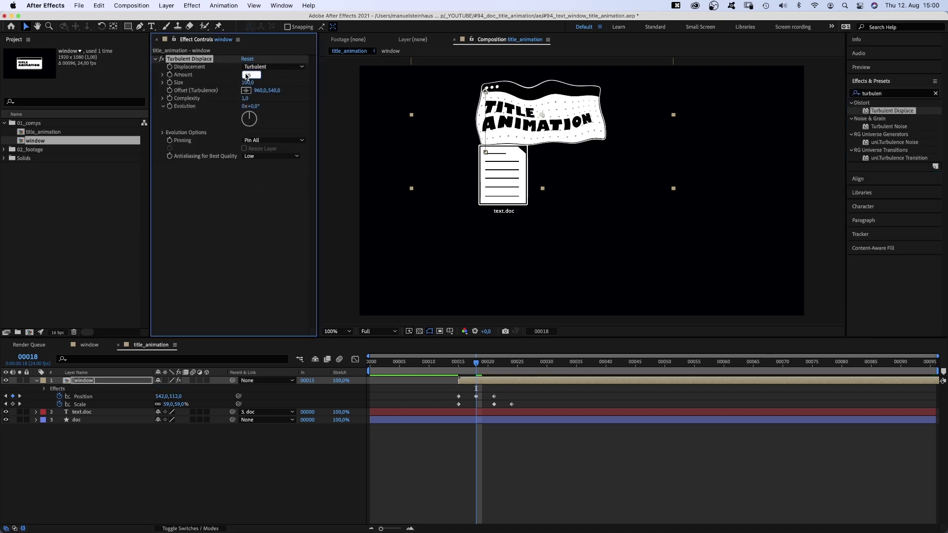
{"action": "type", "text": "4"}
{"action": "key", "text": "Return"}
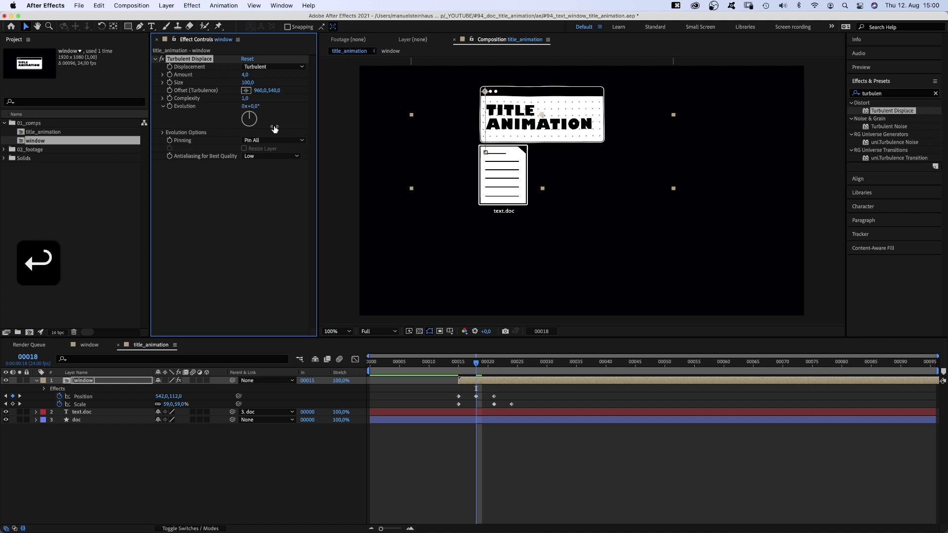
{"action": "type", "text": "20"}
{"action": "key", "text": "Return"}
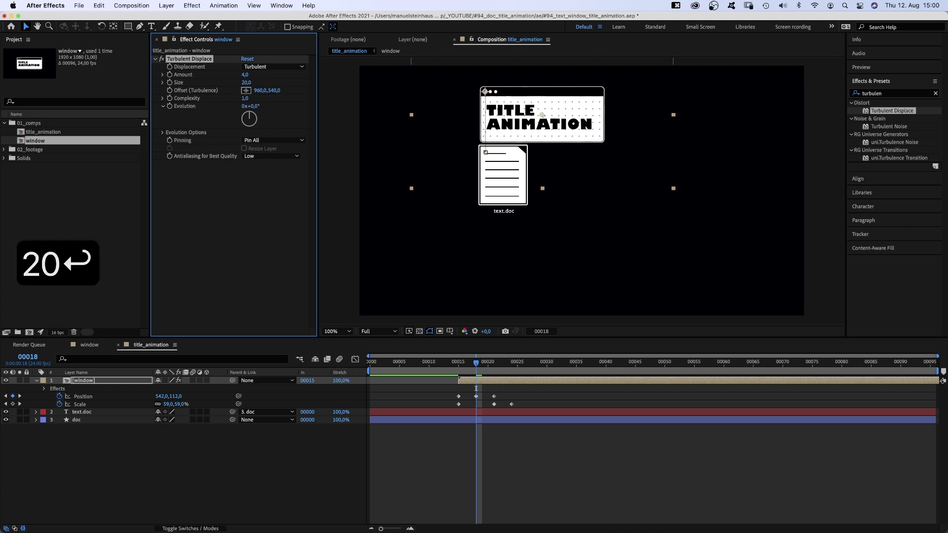
{"action": "key", "text": "space"}
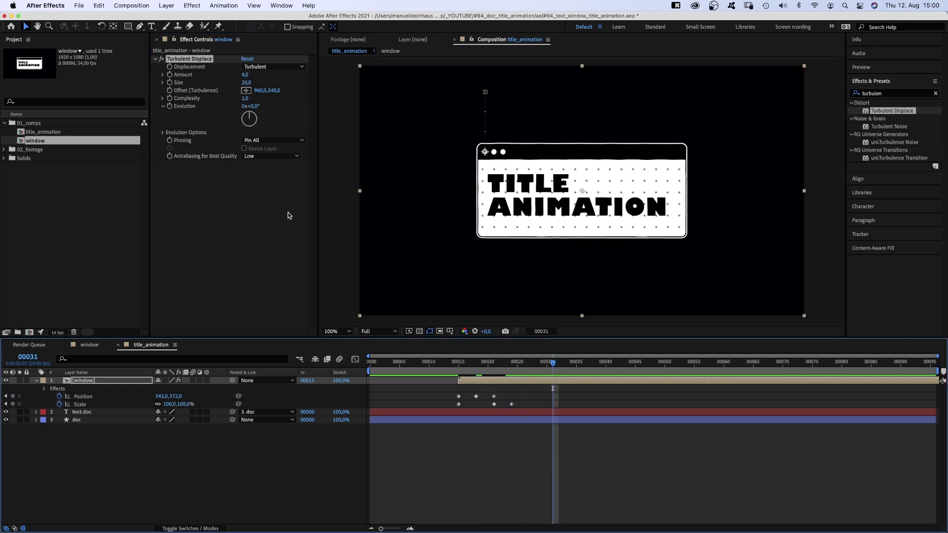
{"action": "left_click", "coordinate": [260, 156]}
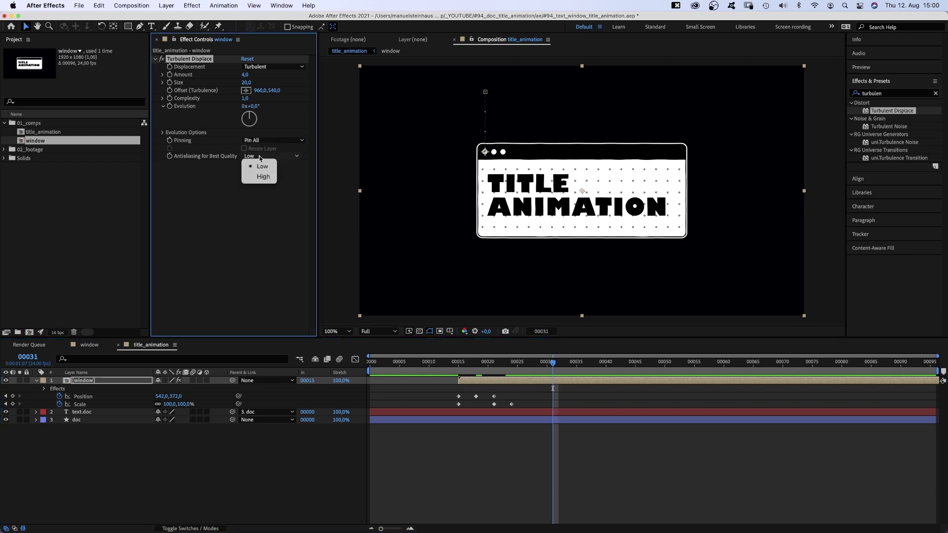
{"action": "left_click", "coordinate": [259, 176]}
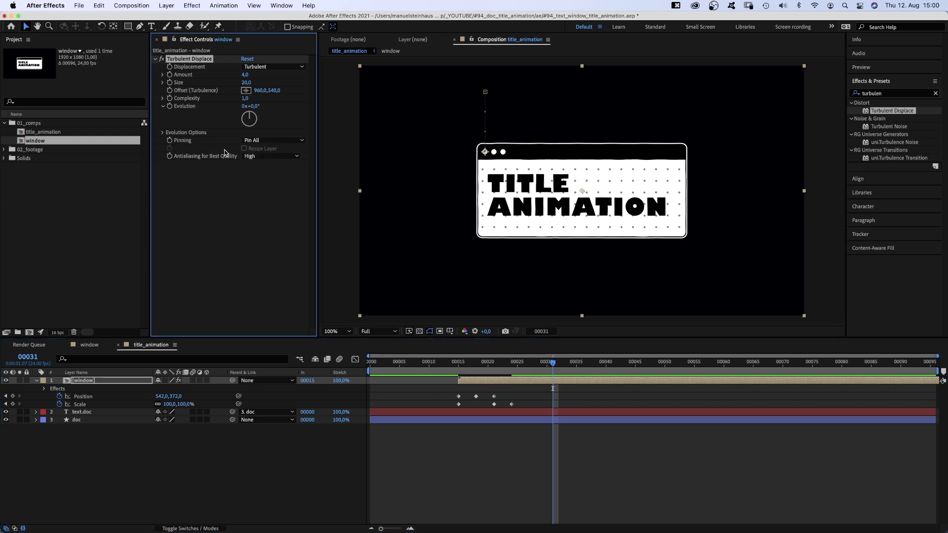
Give the Evolution property the expression posterizeTime(8); time*4000, then preview the composition
{"action": "left_click", "coordinate": [169, 106], "text": "alt"}
{"action": "type", "text": "p"}
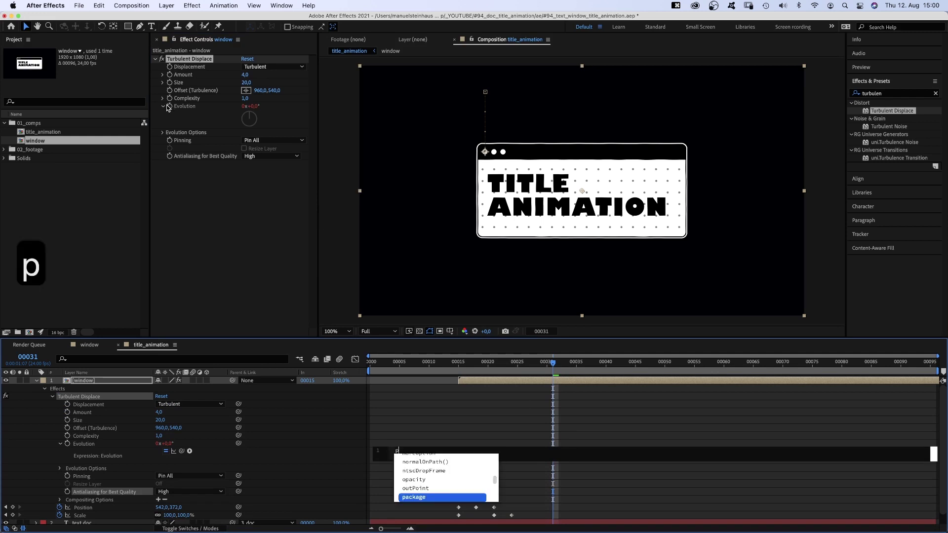
{"action": "type", "text": "osteriz"}
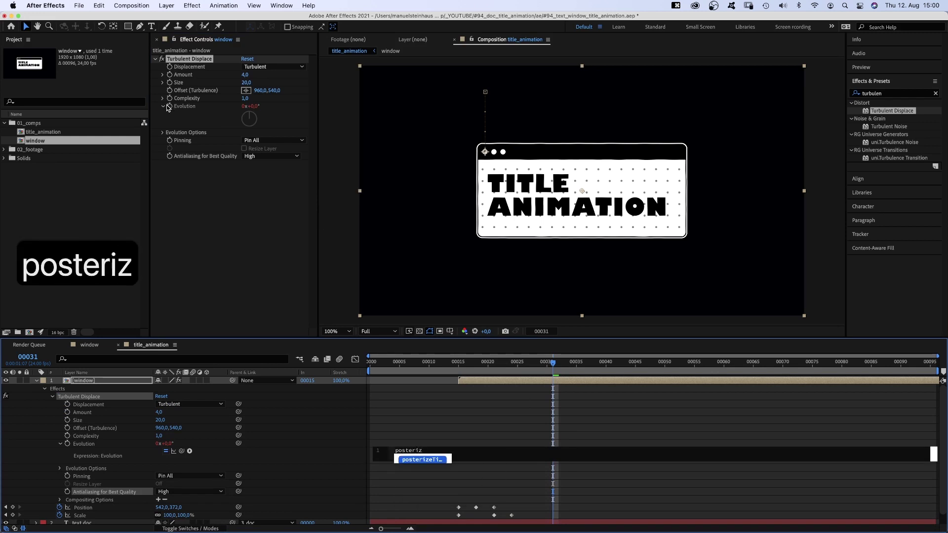
{"action": "key", "text": "Return"}
{"action": "type", "text": "8"}
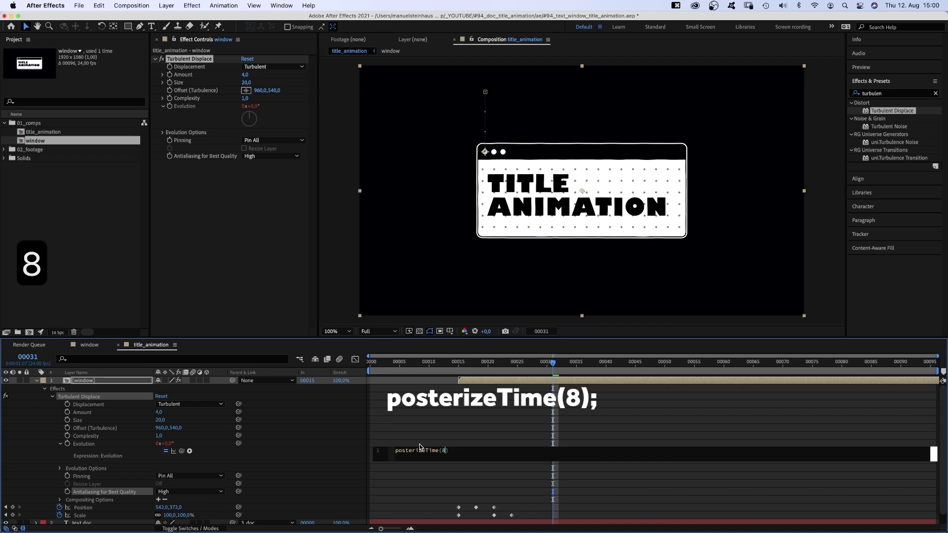
{"action": "key", "text": "Right"}
{"action": "type", "text": ";"}
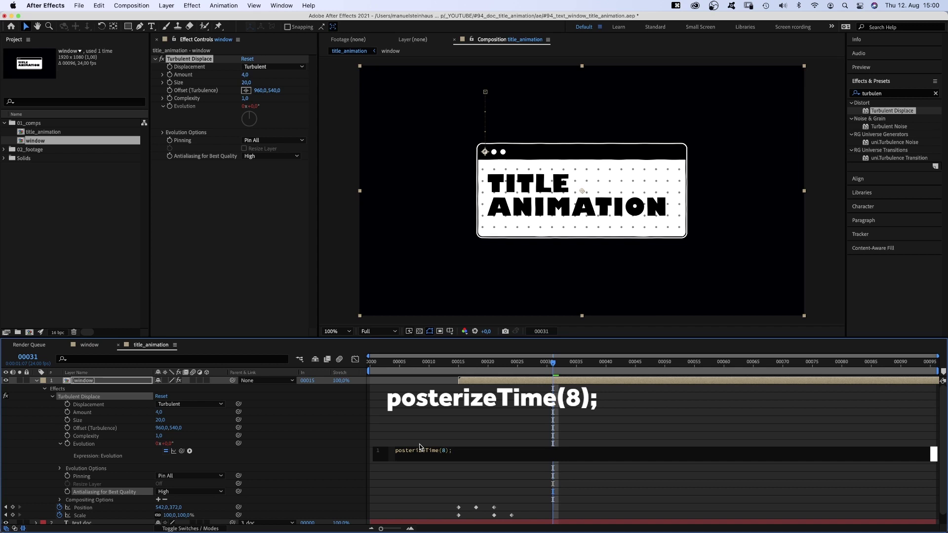
{"action": "key", "text": "Return"}
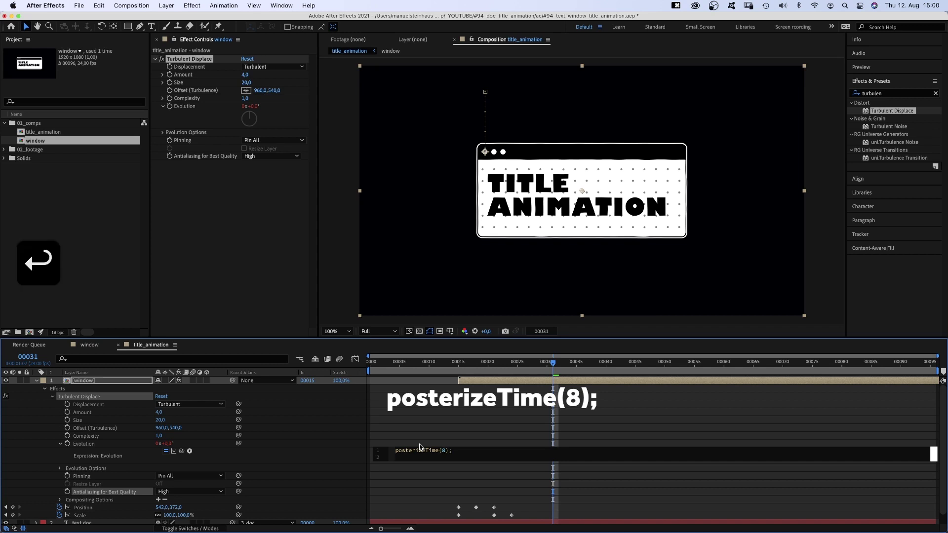
{"action": "type", "text": "time*"}
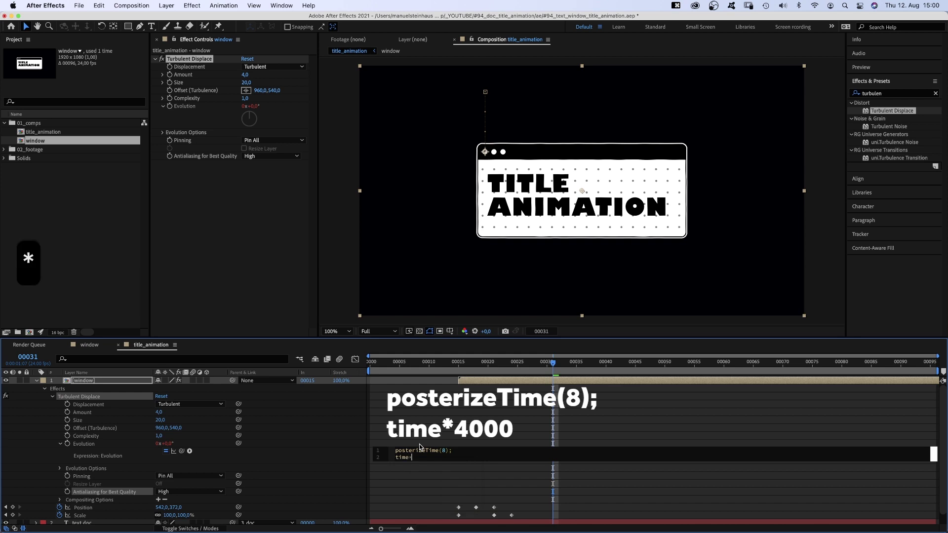
{"action": "type", "text": "4000"}
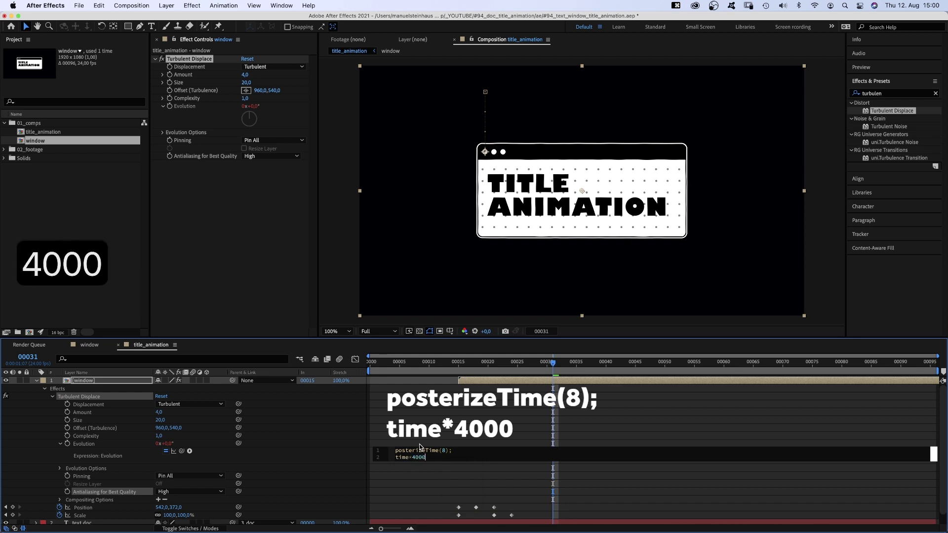
{"action": "left_click", "coordinate": [430, 493]}
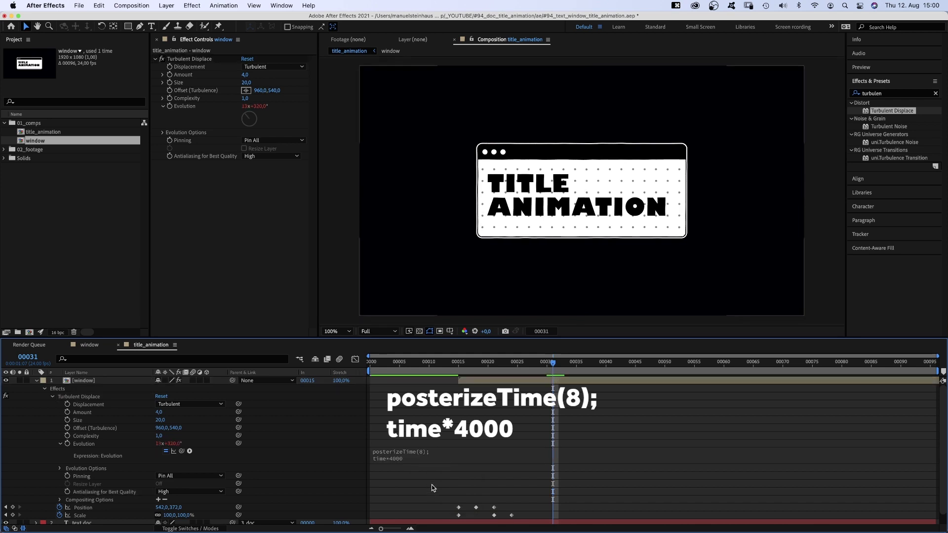
{"action": "key", "text": "0"}
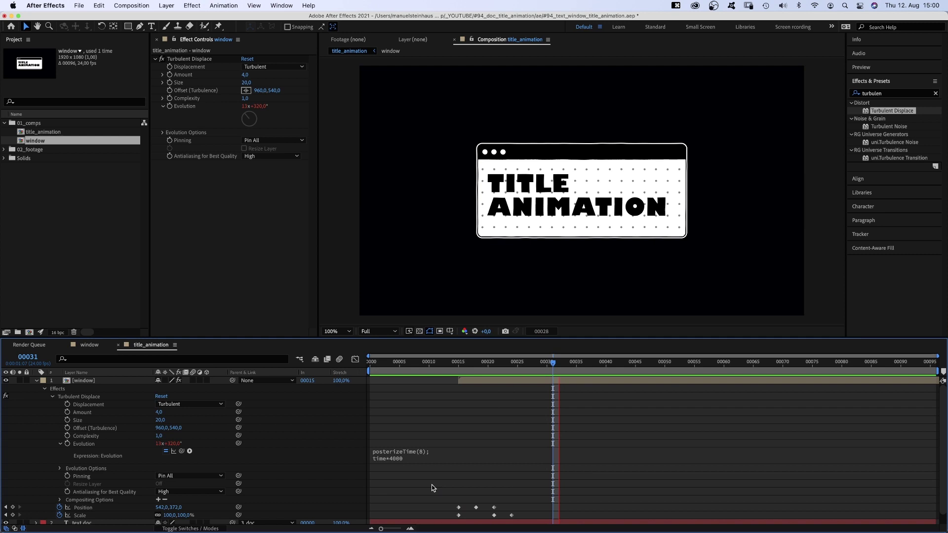
Apply CC Bend It to the window layer with start and end points at its left and right edges
{"action": "left_click", "coordinate": [844, 89]}
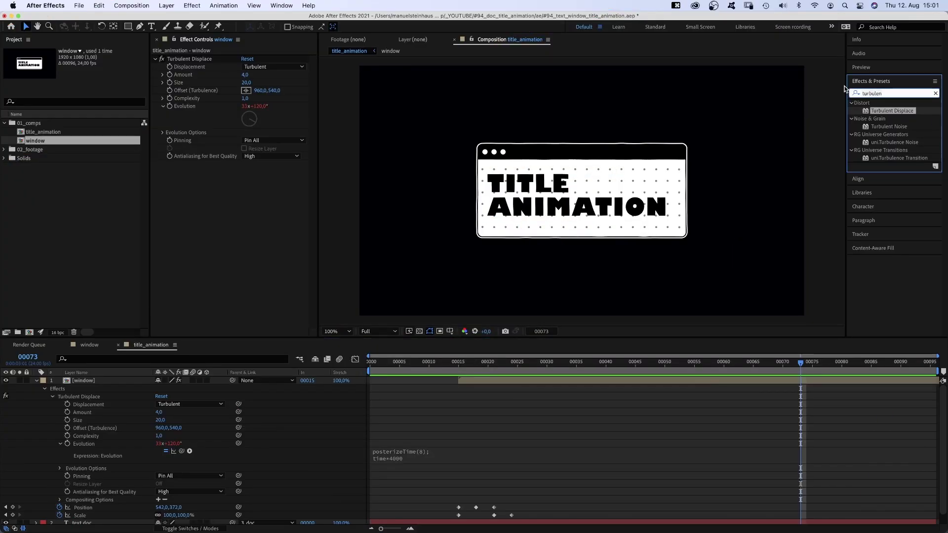
{"action": "type", "text": "cc ben"}
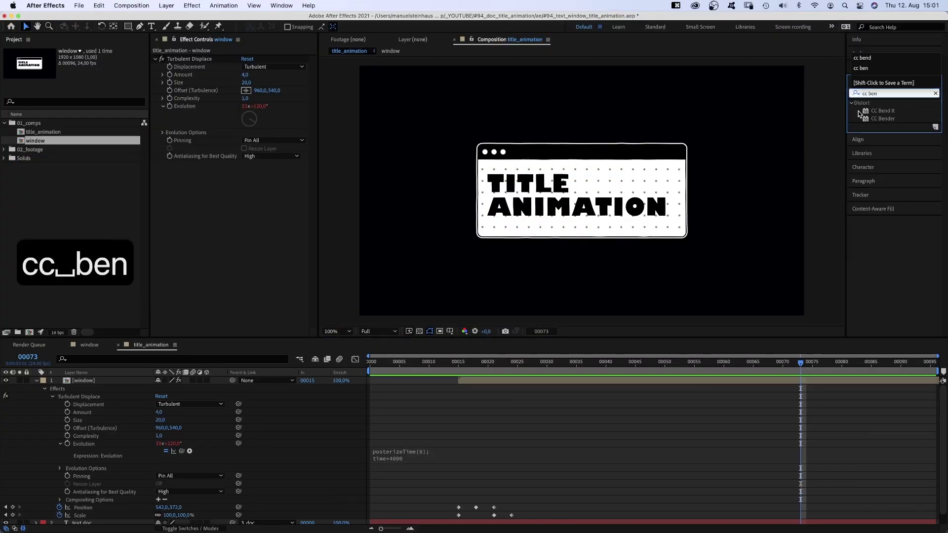
{"action": "left_click", "coordinate": [864, 111]}
{"action": "left_click_drag", "start_coordinate": [321, 178], "coordinate": [201, 194]}
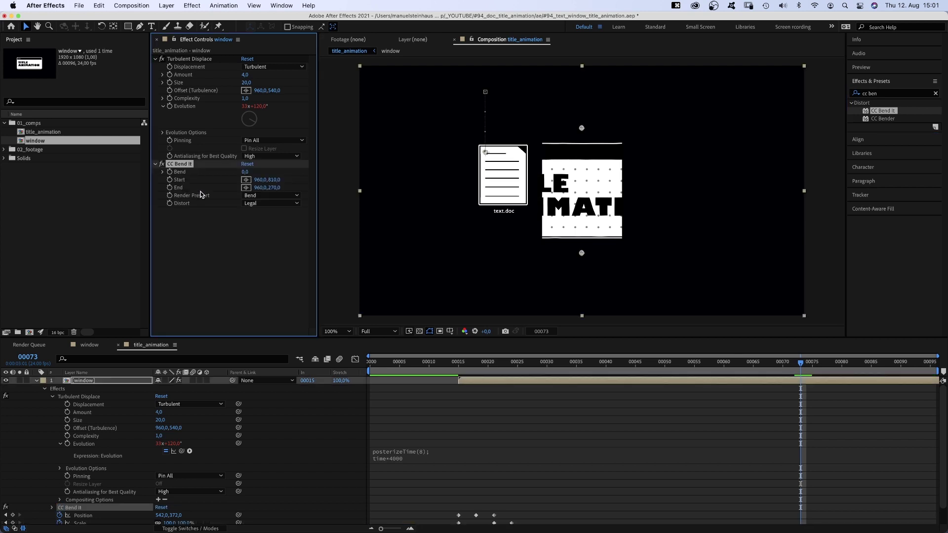
{"action": "left_click", "coordinate": [246, 179]}
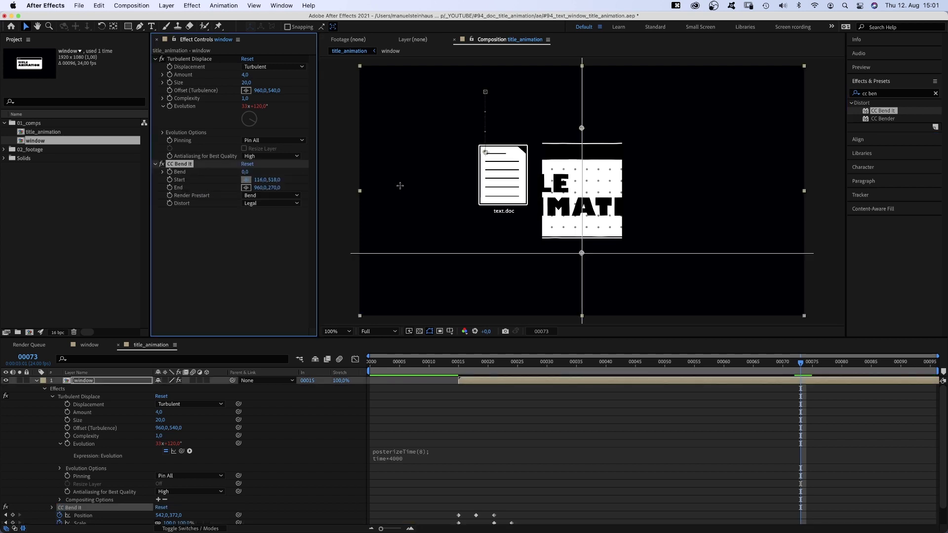
{"action": "left_click", "coordinate": [462, 191]}
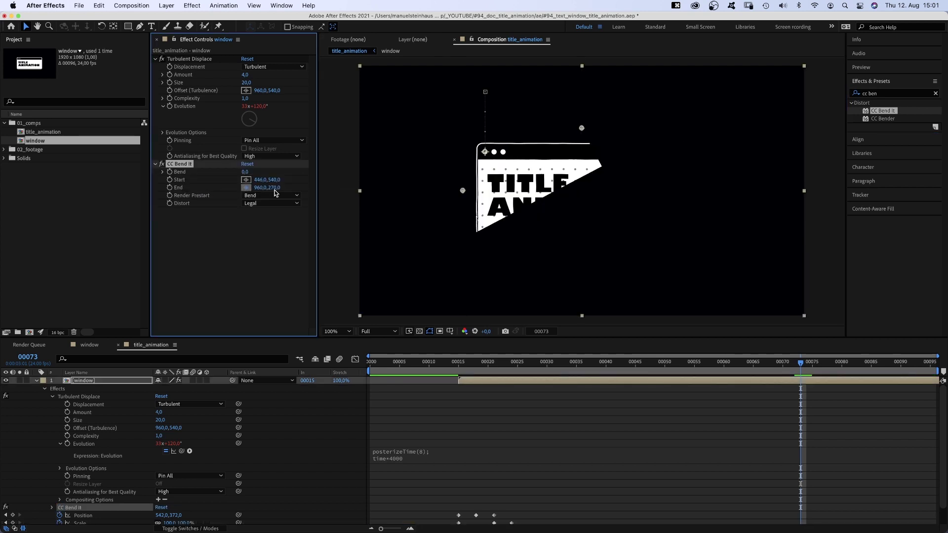
{"action": "left_click", "coordinate": [752, 190]}
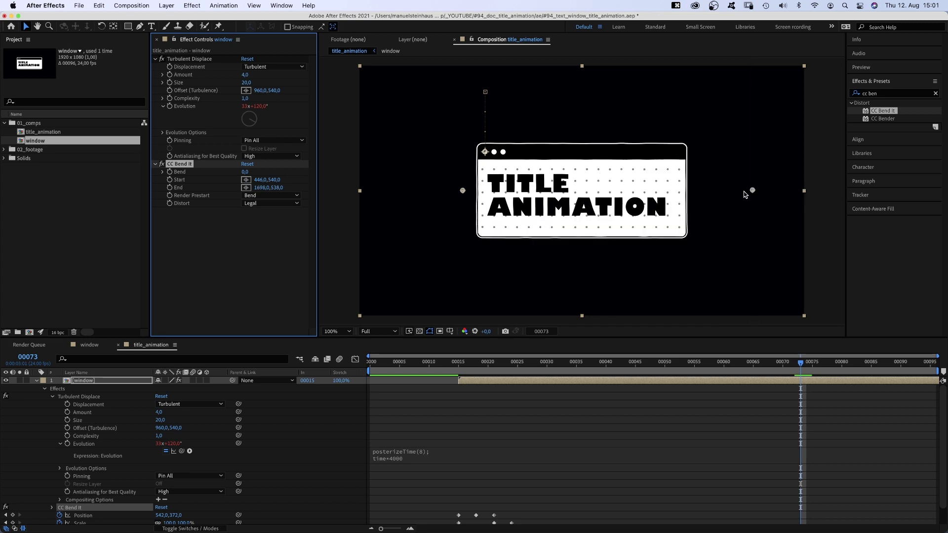
Keyframe Bend at -30 on frame 15 and 11 on frame 21
{"action": "left_click_drag", "start_coordinate": [468, 372], "coordinate": [459, 366]}
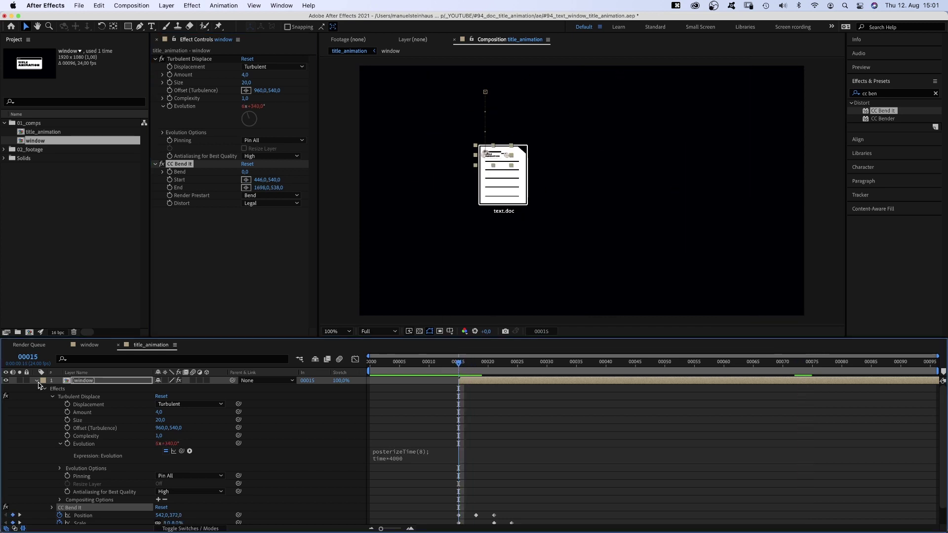
{"action": "left_click", "coordinate": [52, 396]}
{"action": "left_click", "coordinate": [169, 172]}
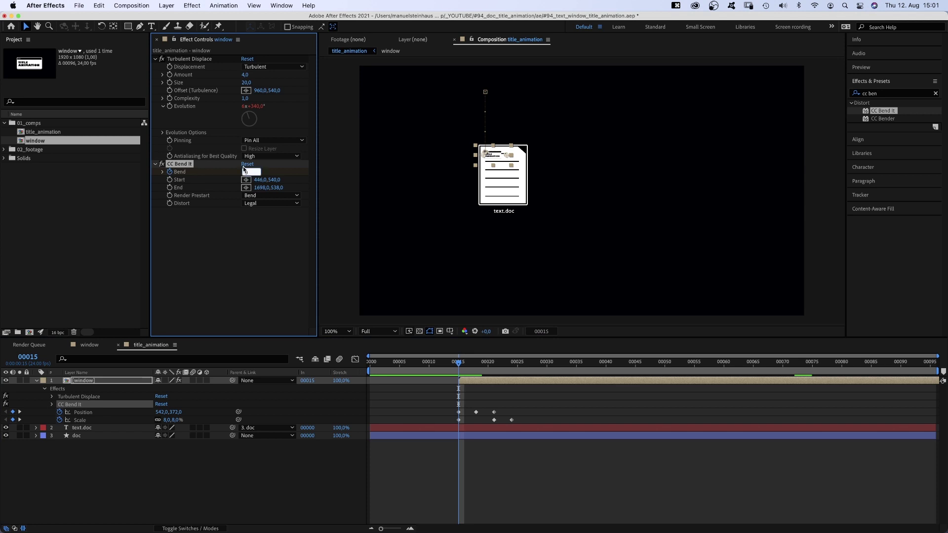
{"action": "type", "text": "-30"}
{"action": "key", "text": "Return"}
{"action": "left_click", "coordinate": [83, 380]}
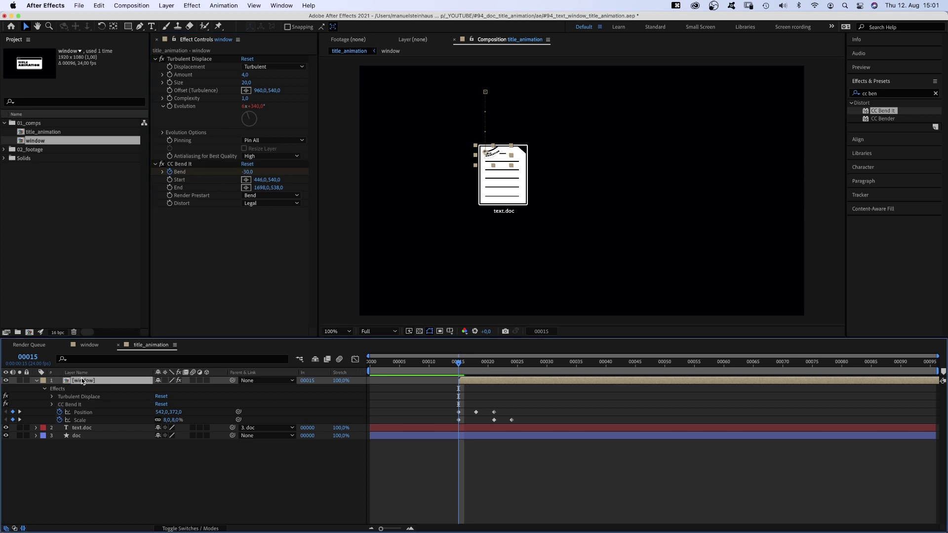
{"action": "key", "text": "u"}
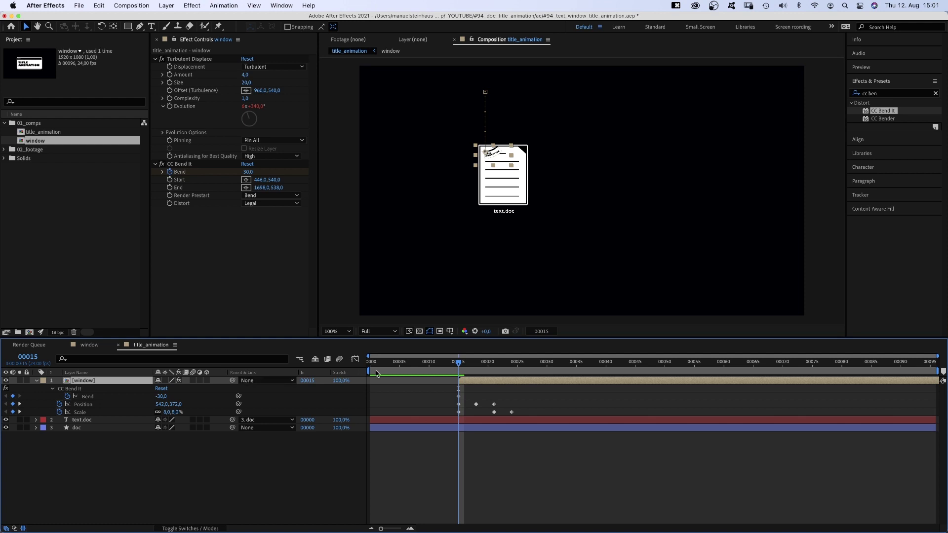
{"action": "left_click_drag", "start_coordinate": [472, 366], "coordinate": [486, 364]}
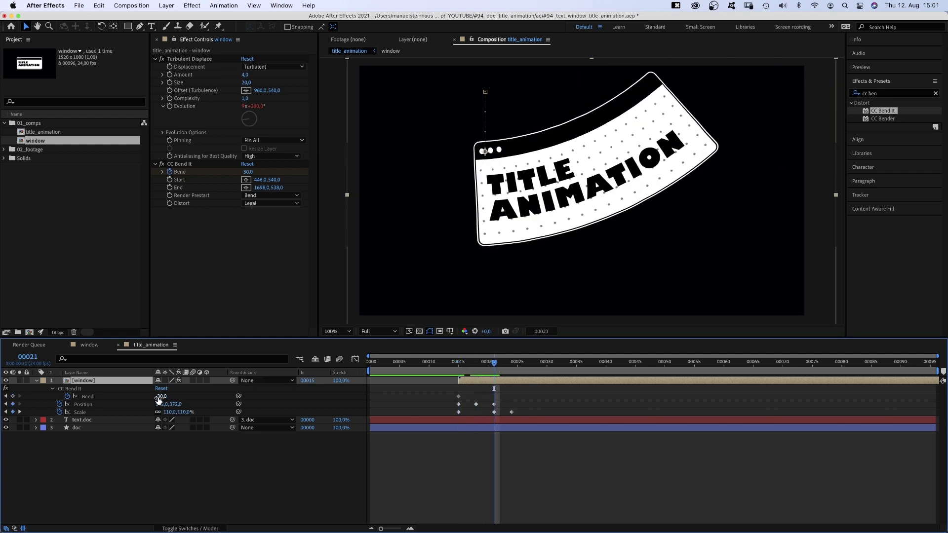
{"action": "type", "text": "11"}
{"action": "key", "text": "Return"}
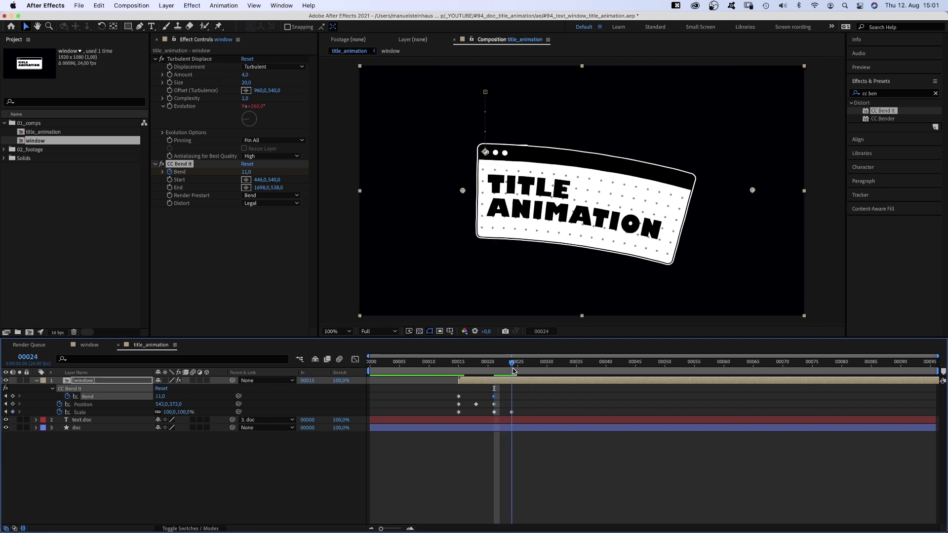
Add Bend keyframes -5 (frame 24), 3 (frame 28), -1 (frame 32), 0 (frame 37), then select them all
{"action": "left_click_drag", "start_coordinate": [498, 366], "coordinate": [512, 365]}
{"action": "left_click", "coordinate": [160, 396]}
{"action": "type", "text": "-5"}
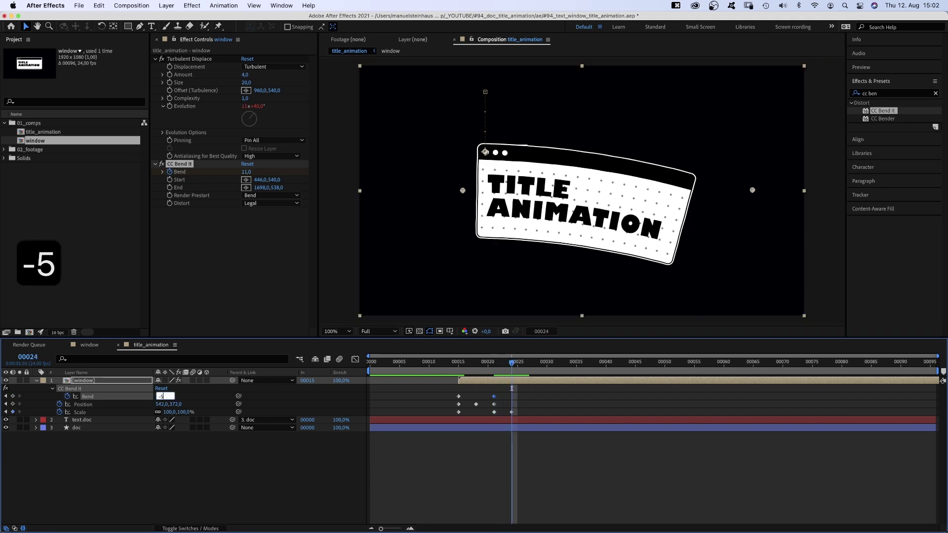
{"action": "key", "text": "Return"}
{"action": "left_click", "coordinate": [536, 370]}
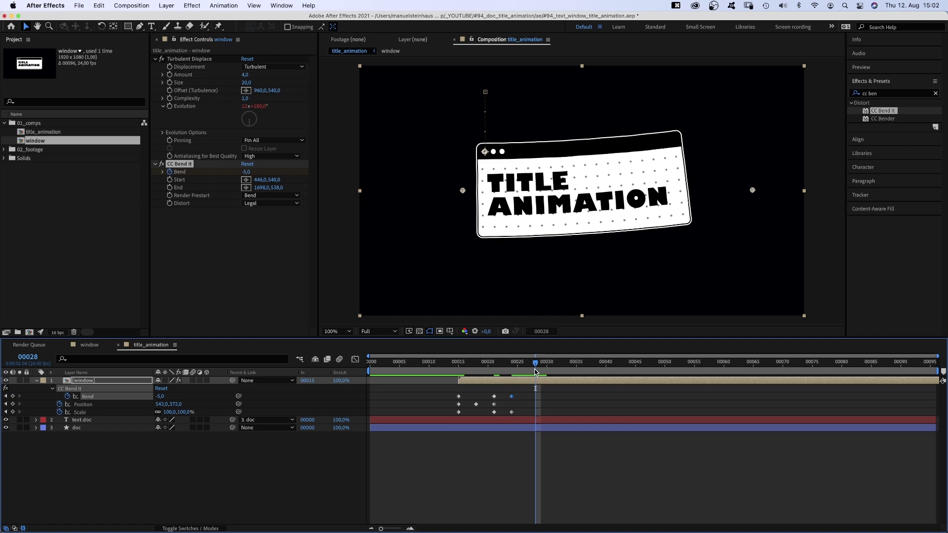
{"action": "type", "text": "3"}
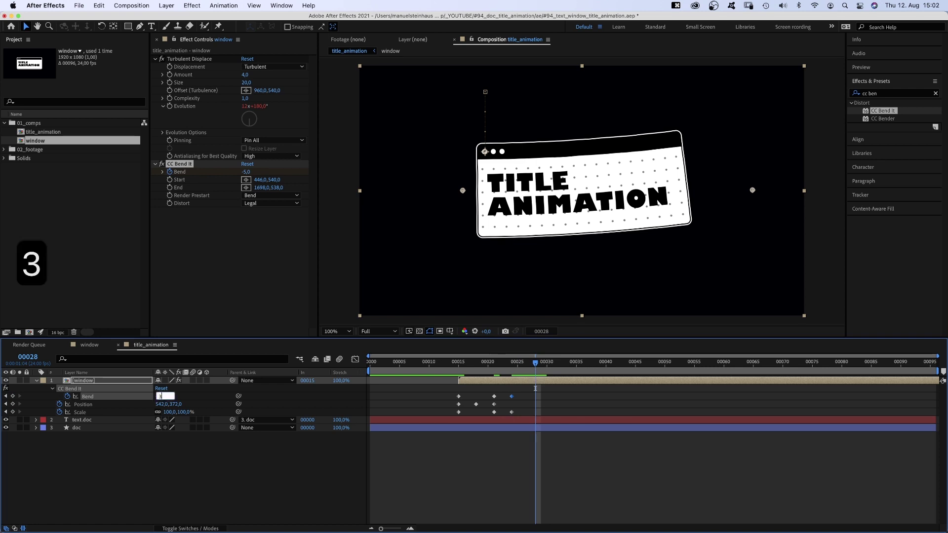
{"action": "key", "text": "Return"}
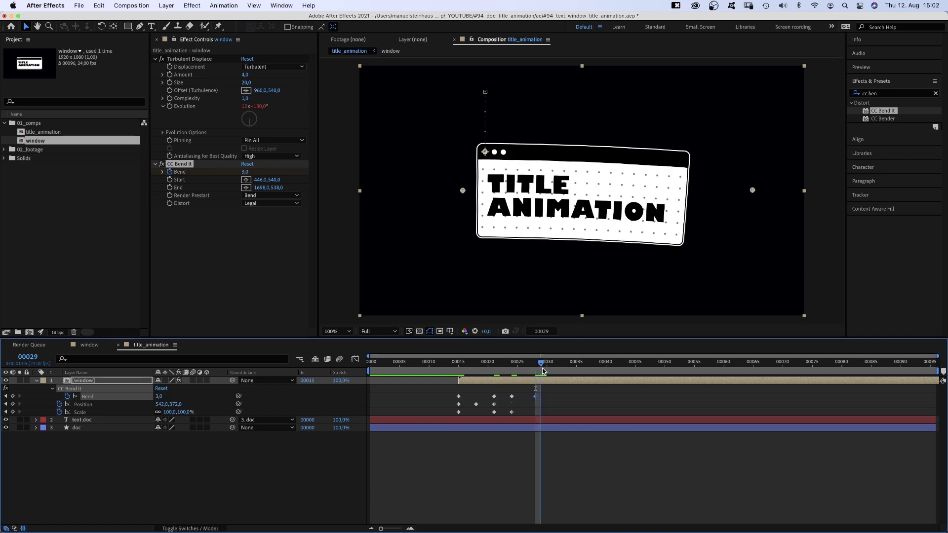
{"action": "left_click_drag", "start_coordinate": [543, 370], "coordinate": [558, 368]}
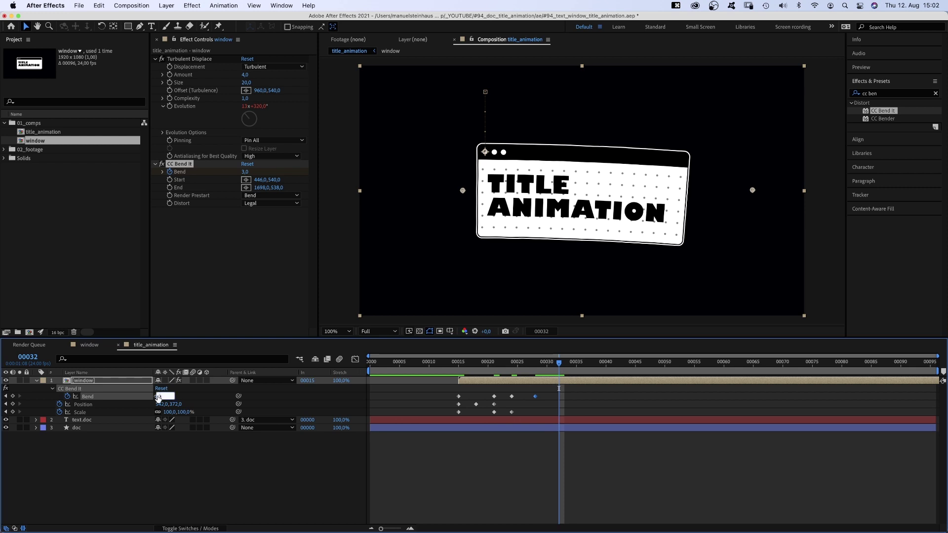
{"action": "type", "text": "-1"}
{"action": "key", "text": "Return"}
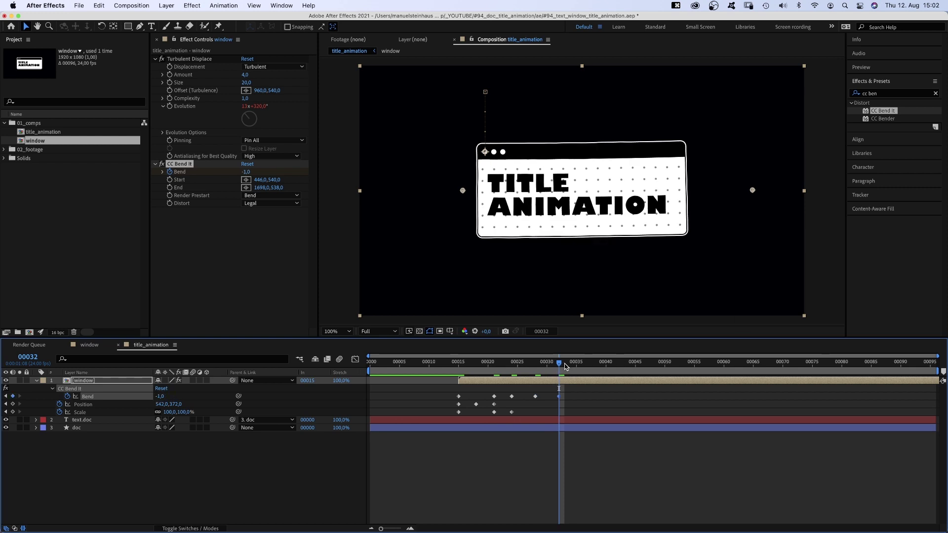
{"action": "key", "text": "space"}
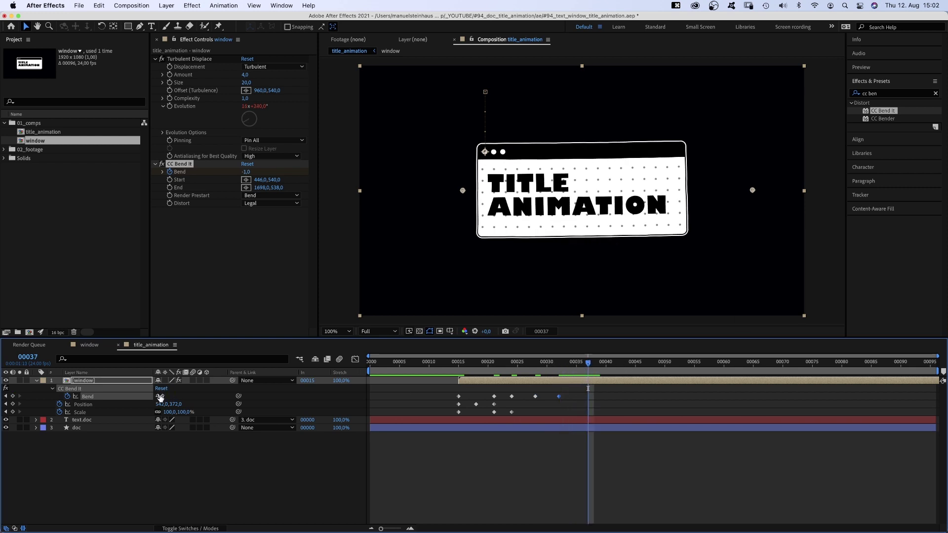
{"action": "type", "text": "0"}
{"action": "key", "text": "Return"}
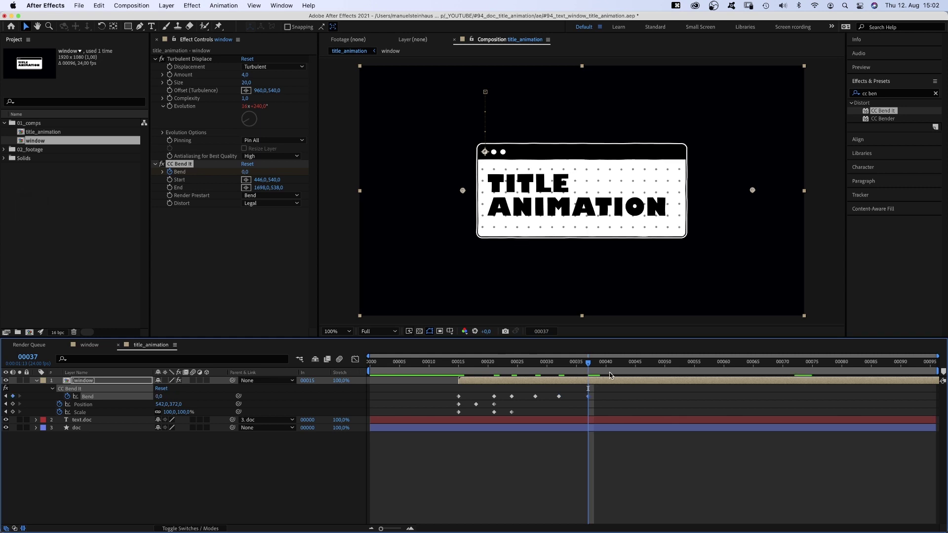
{"action": "left_click_drag", "start_coordinate": [606, 399], "coordinate": [448, 394]}
Show the Bend keyframes in the Graph Editor's speed graph and ease the keyframe at frame 21
{"action": "left_click", "coordinate": [355, 359]}
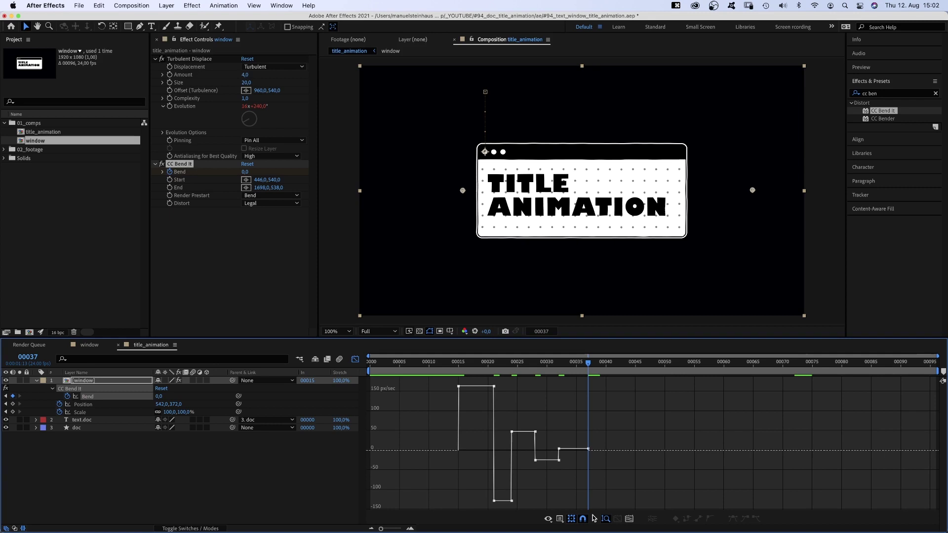
{"action": "left_click", "coordinate": [564, 519]}
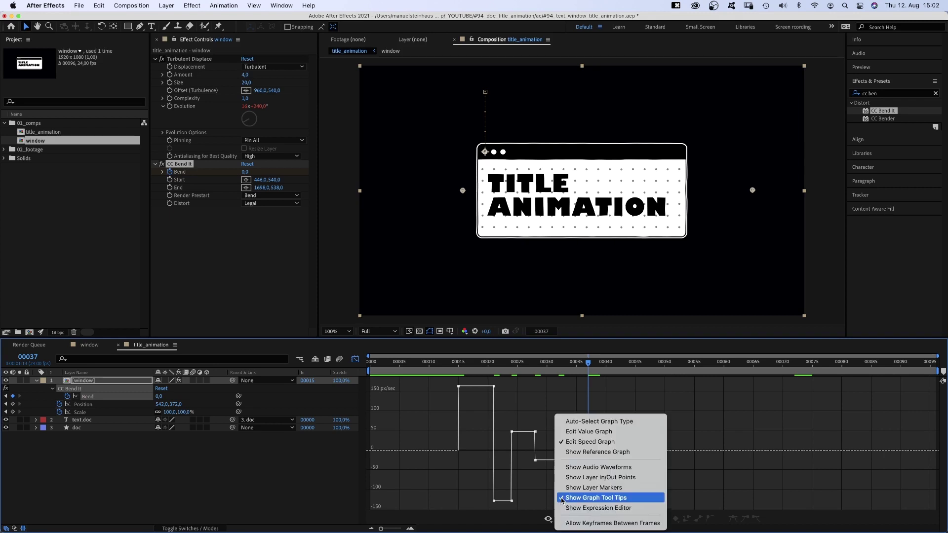
{"action": "left_click", "coordinate": [572, 441]}
{"action": "mouse_move", "coordinate": [496, 388]}
{"action": "left_click_drag", "start_coordinate": [495, 388], "coordinate": [541, 442]}
Reshape the speed curve between frames 24 and 30, then preview the eased wobble
{"action": "left_click", "coordinate": [532, 436]}
{"action": "left_click", "coordinate": [559, 435]}
{"action": "left_click", "coordinate": [536, 439]}
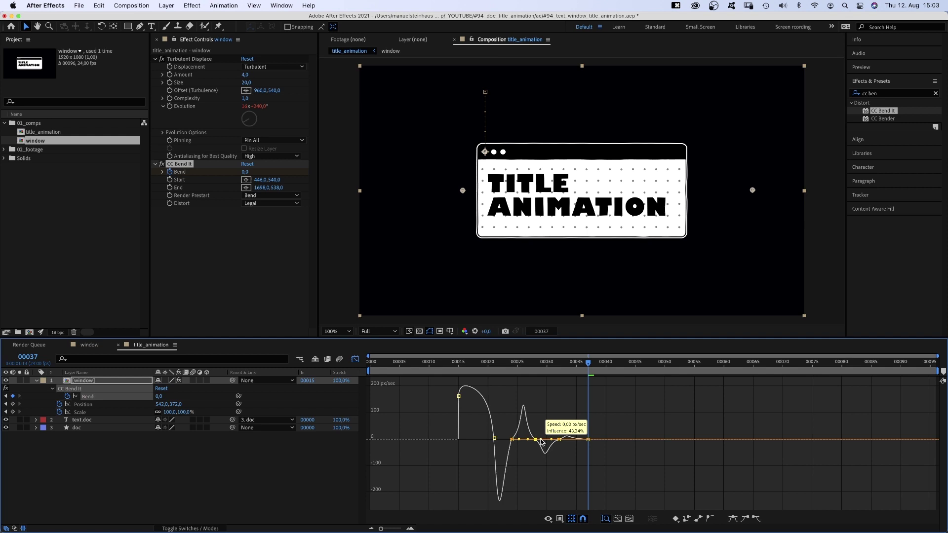
{"action": "key", "text": "KP_0"}
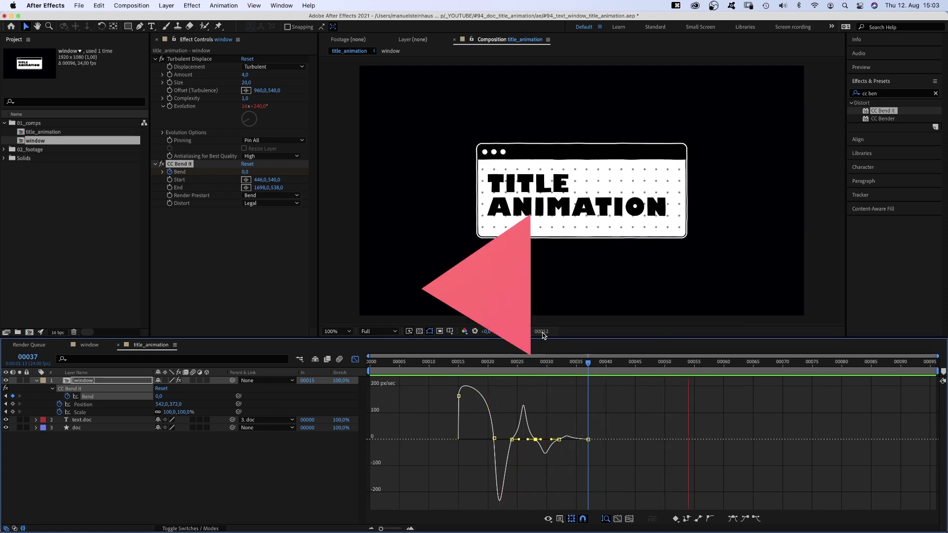
Copy all the window layer's keyframes, paste them later, and delete the extra pasted Bend keyframes
{"action": "key", "text": "space"}
{"action": "key", "text": "shift+F3"}
{"action": "left_click_drag", "start_coordinate": [497, 406], "coordinate": [439, 418]}
{"action": "key", "text": "super+c"}
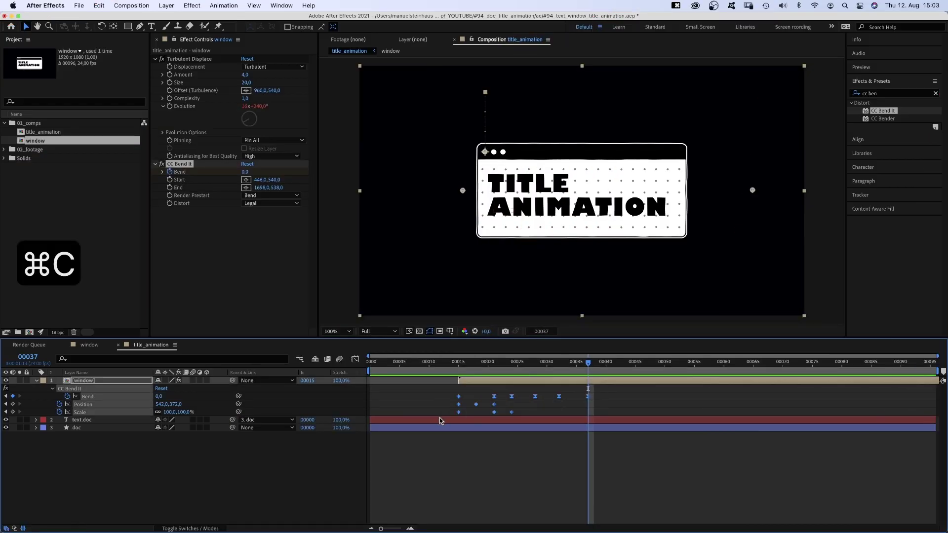
{"action": "left_click_drag", "start_coordinate": [723, 367], "coordinate": [777, 369]}
{"action": "key", "text": "super+v"}
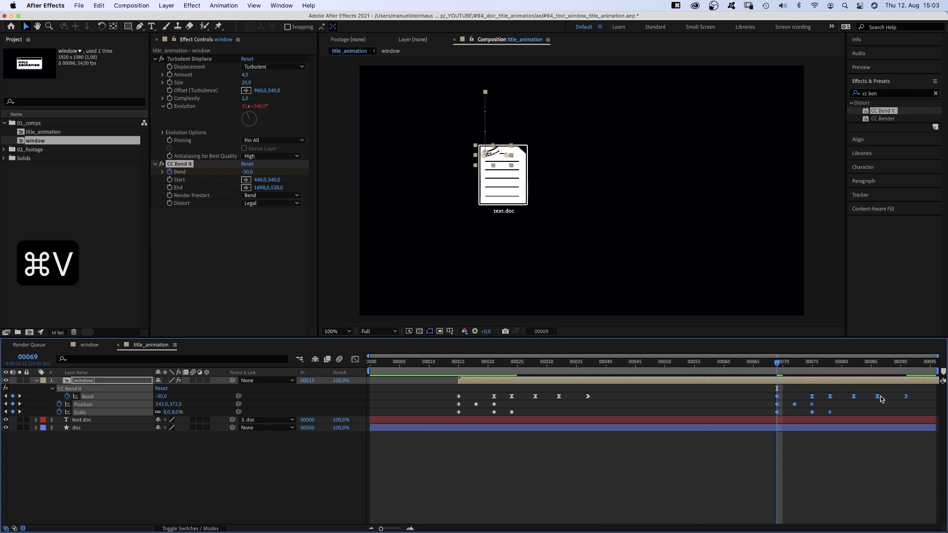
{"action": "left_click_drag", "start_coordinate": [924, 394], "coordinate": [770, 421]}
{"action": "key", "text": "BackSpace"}
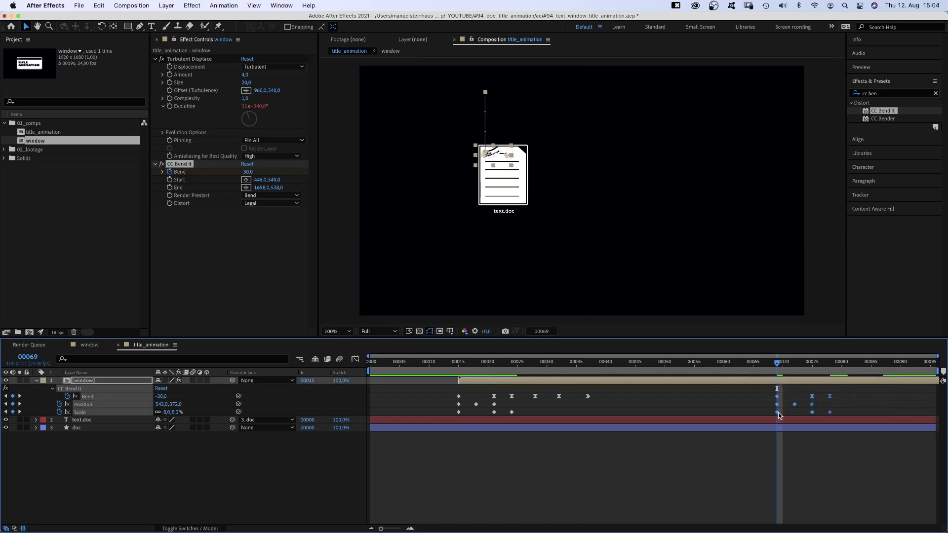
Time-reverse the pasted keyframes with Keyframe Assistant
{"action": "right_click", "coordinate": [777, 413]}
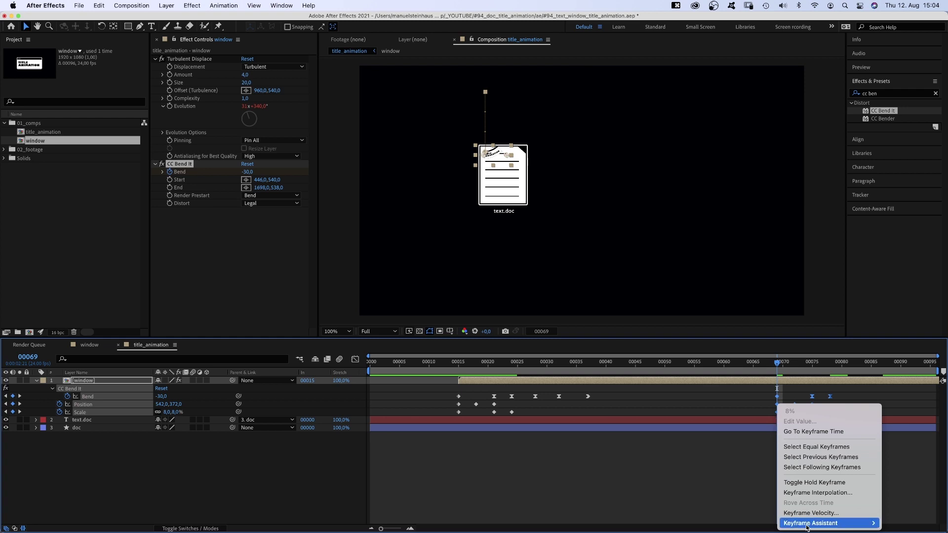
{"action": "mouse_move", "coordinate": [834, 523]}
{"action": "left_click", "coordinate": [754, 523]}
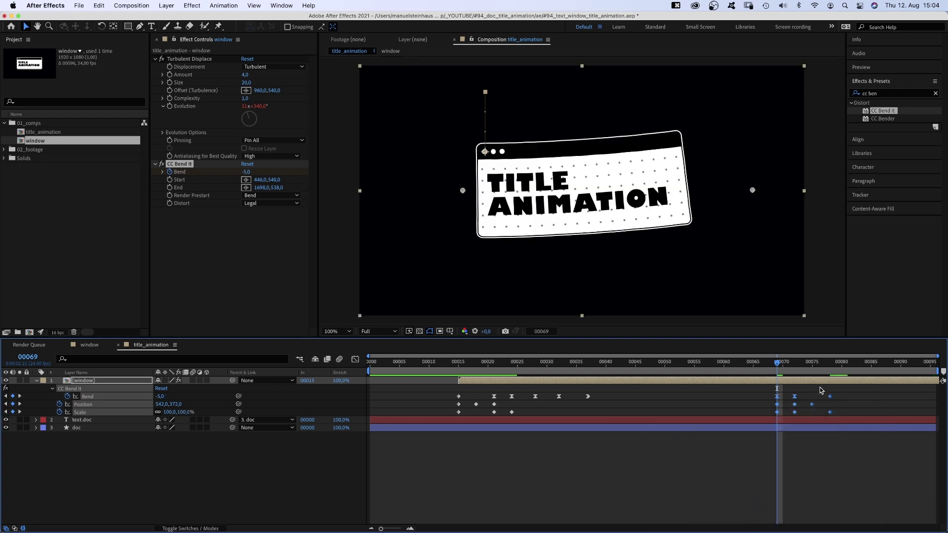
Move the reversed keyframes to start at frame 80 and set Bend to 0
{"action": "left_click", "coordinate": [774, 405]}
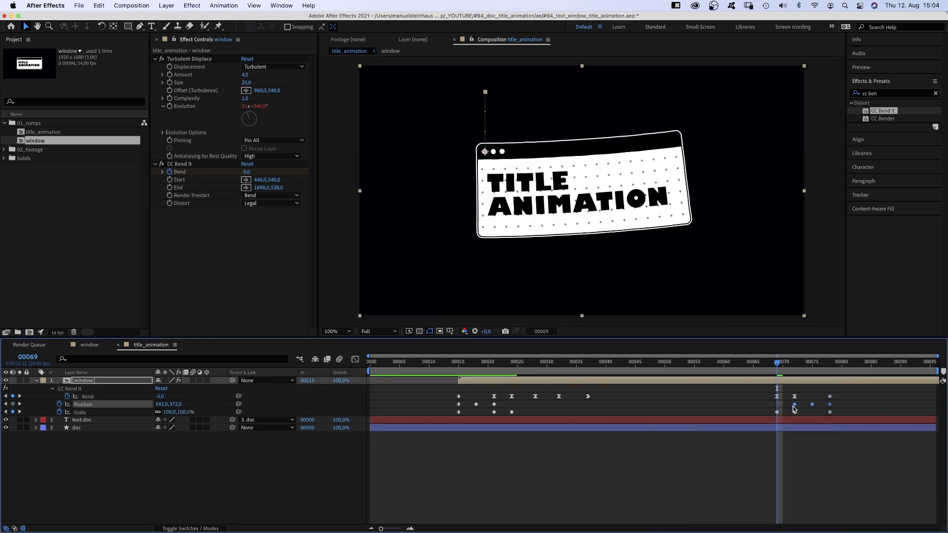
{"action": "left_click", "coordinate": [837, 368]}
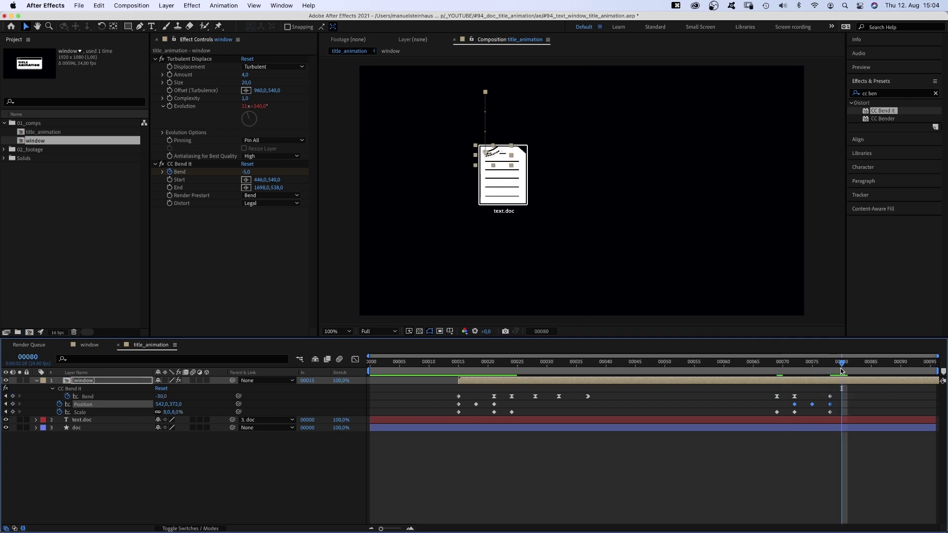
{"action": "mouse_move", "coordinate": [845, 391]}
{"action": "left_mouse_down"}
{"action": "mouse_move", "coordinate": [779, 416]}
{"action": "mouse_move", "coordinate": [834, 413]}
{"action": "mouse_move", "coordinate": [838, 397]}
{"action": "left_mouse_up"}
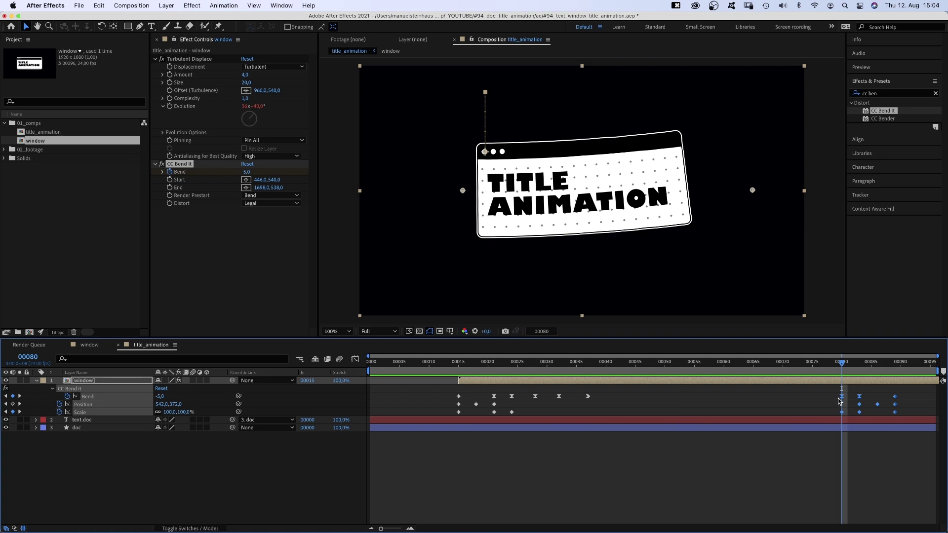
{"action": "left_click", "coordinate": [830, 381]}
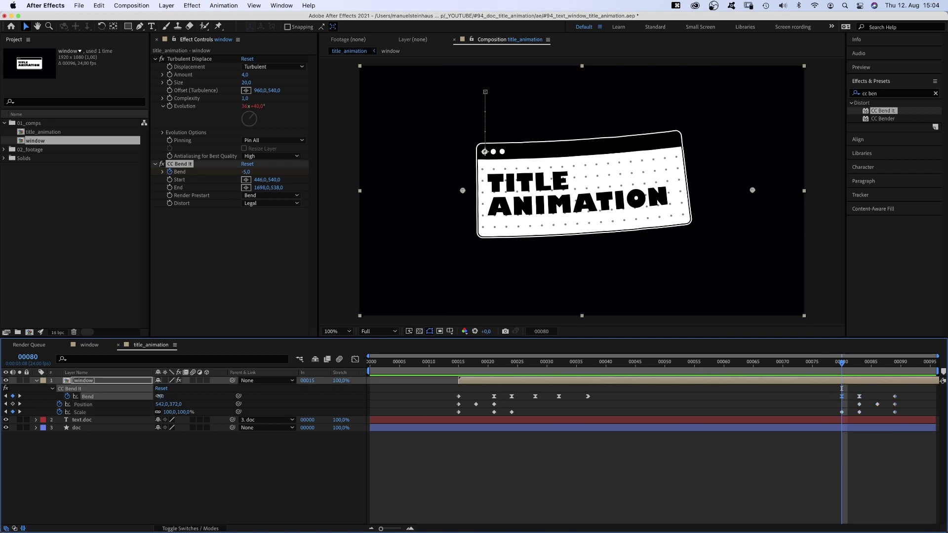
{"action": "type", "text": "0"}
{"action": "key", "text": "Return"}
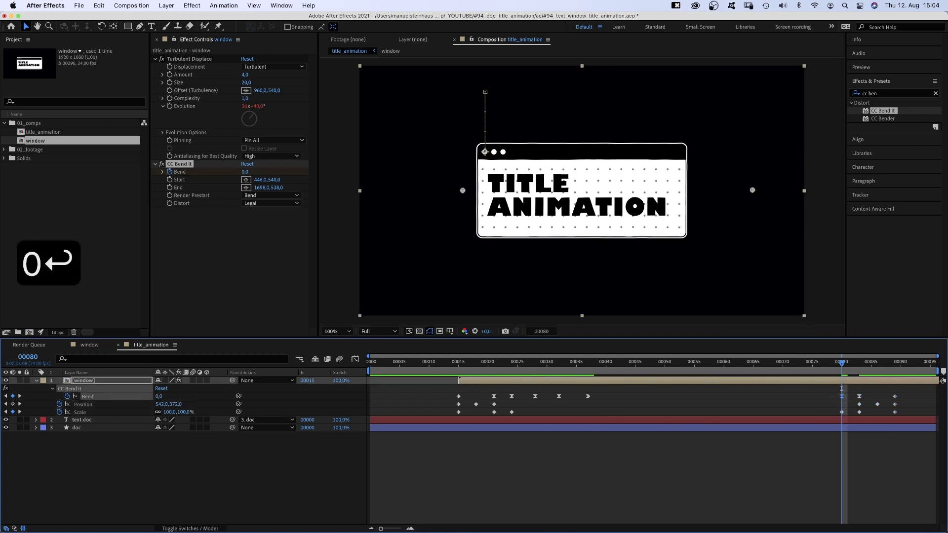
After a preview, set Bend to 0,1 at frames 37 and 80, then preview again
{"action": "key", "text": "space"}
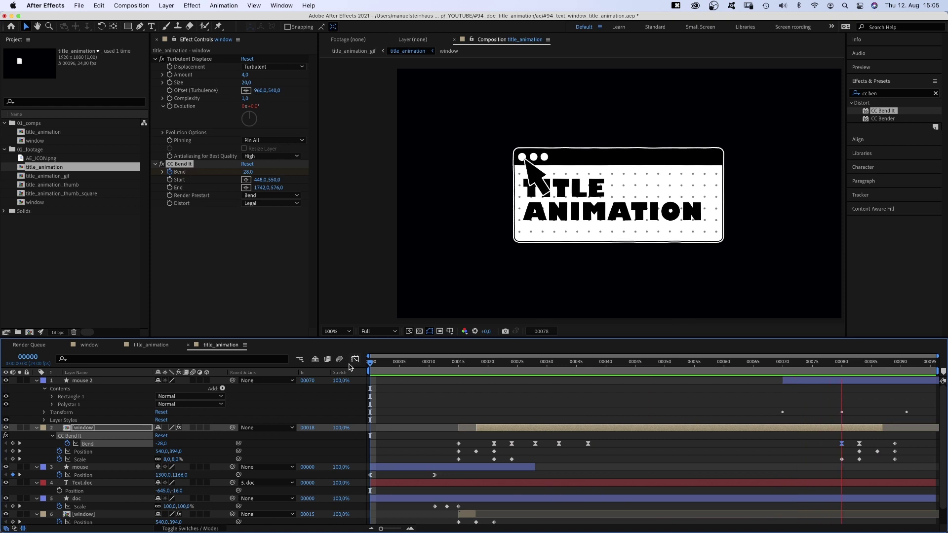
{"action": "key", "text": "0"}
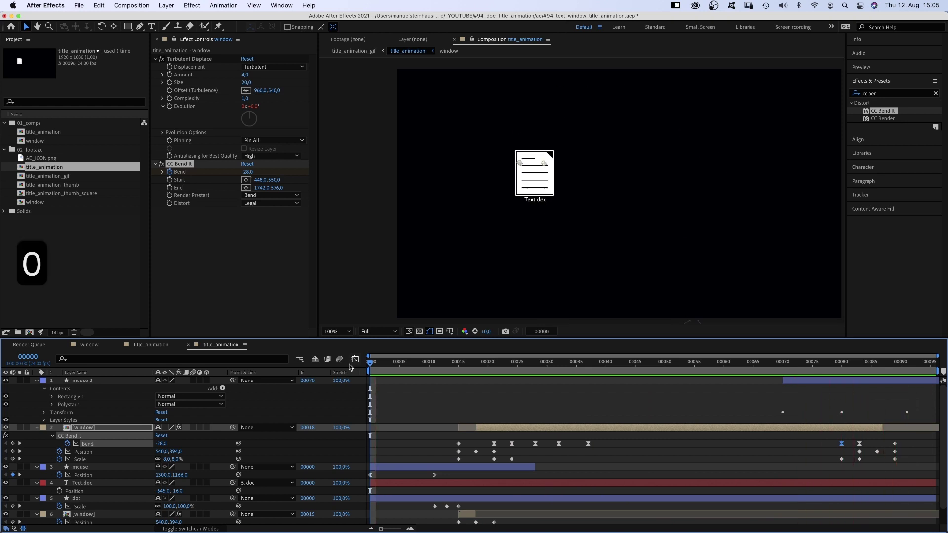
{"action": "left_click", "coordinate": [587, 366]}
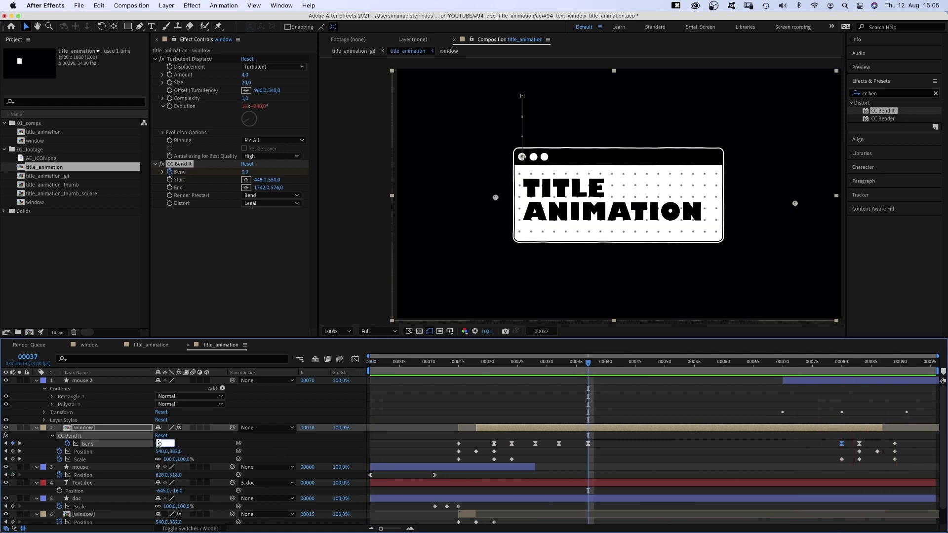
{"action": "type", "text": "0,1"}
{"action": "key", "text": "Return"}
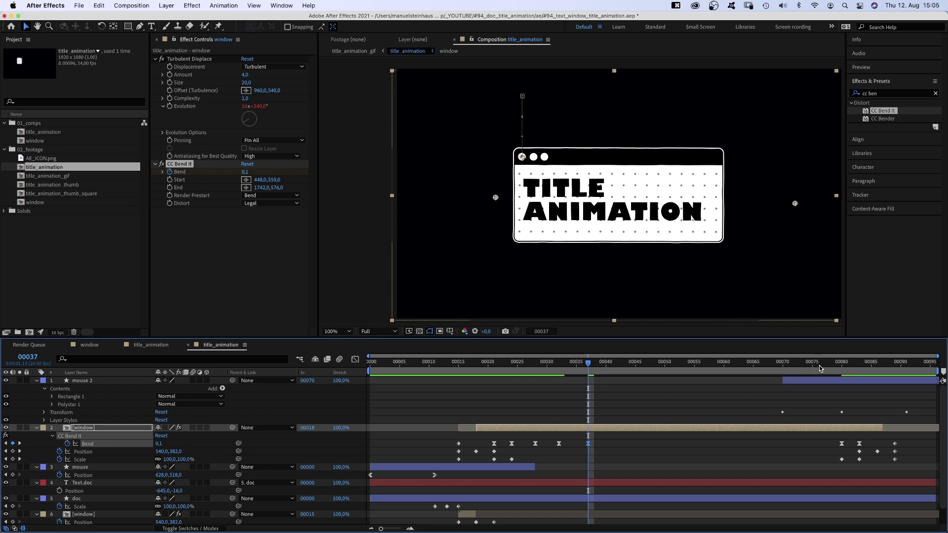
{"action": "left_click_drag", "start_coordinate": [818, 368], "coordinate": [834, 362]}
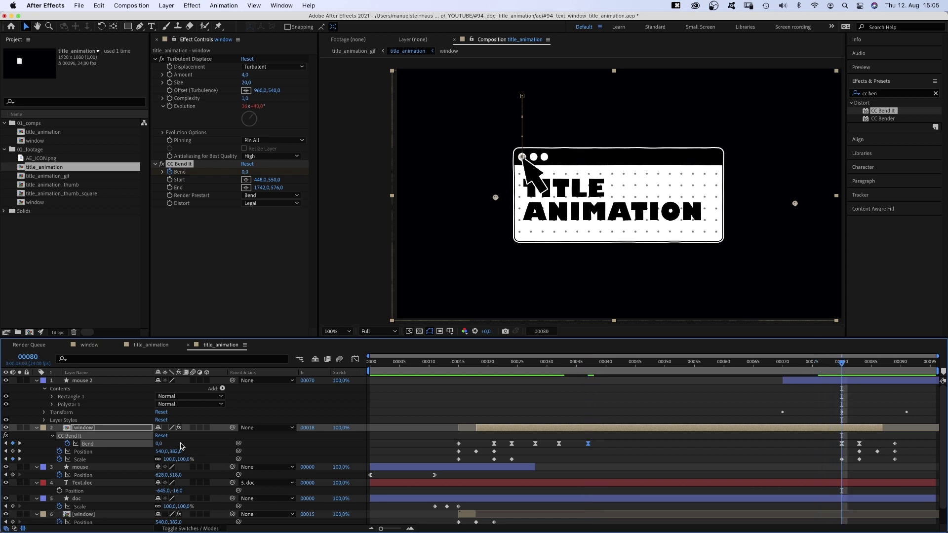
{"action": "type", "text": "0,1"}
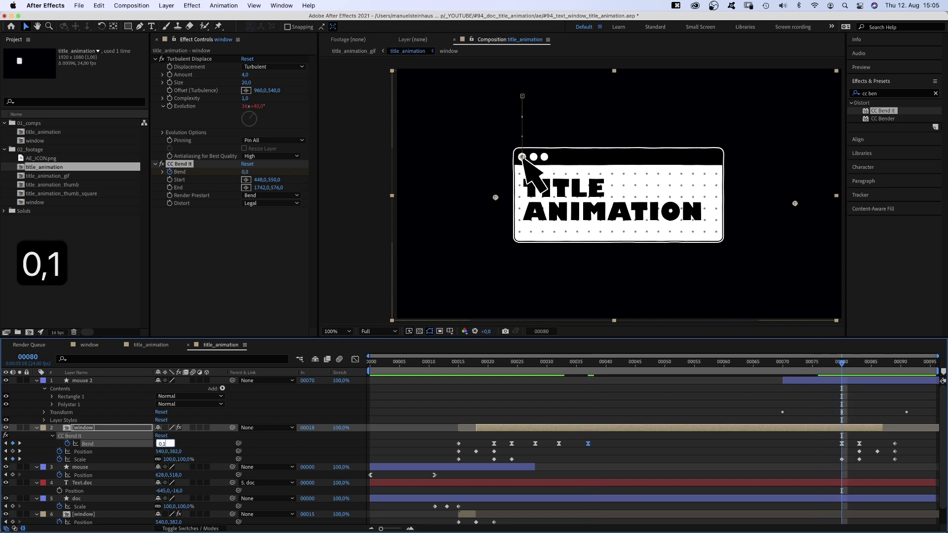
{"action": "key", "text": "Return"}
{"action": "key", "text": "0"}
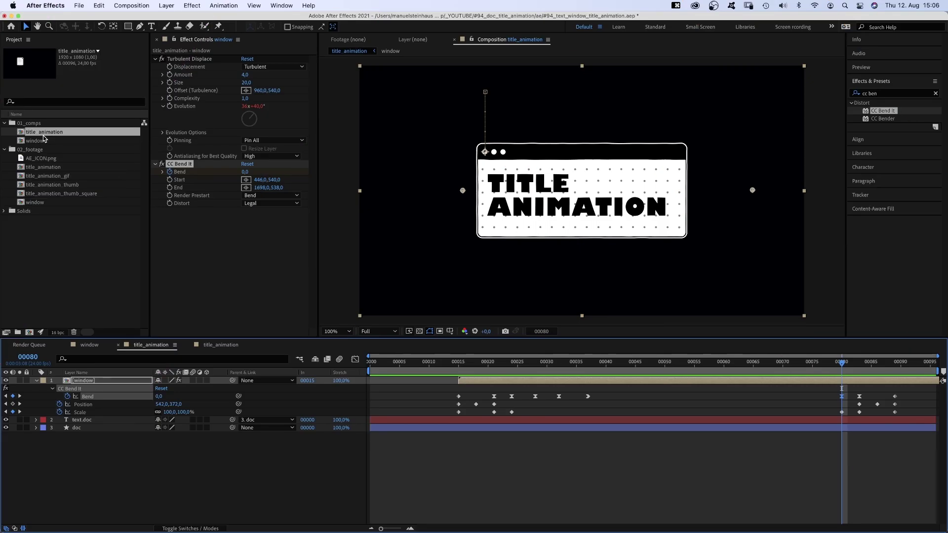
Split the window layer at frame 18 and move the early piece below the other layers
{"action": "left_click_drag", "start_coordinate": [451, 365], "coordinate": [476, 365]}
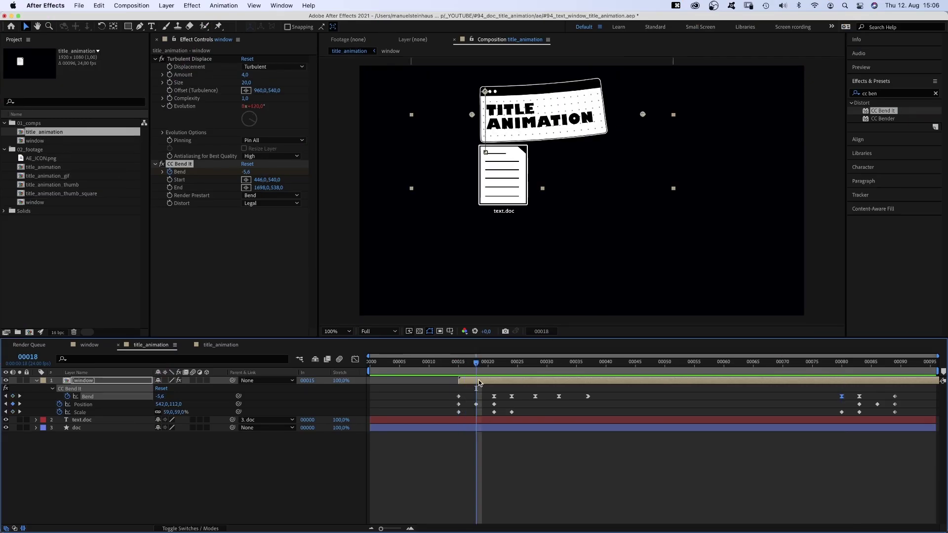
{"action": "left_click", "coordinate": [482, 384]}
{"action": "key", "text": "super+shift+d"}
{"action": "left_click_drag", "start_coordinate": [83, 388], "coordinate": [91, 436]}
{"action": "key", "text": "space"}
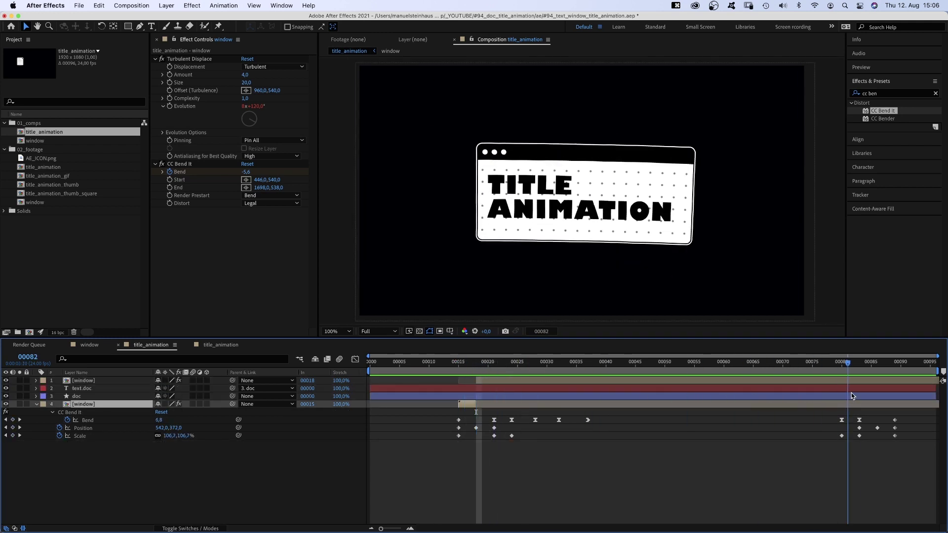
Split the window layer at frame 86, move the late piece to the stack bottom, and preview
{"action": "left_click", "coordinate": [879, 379]}
{"action": "key", "text": "shift+super+d"}
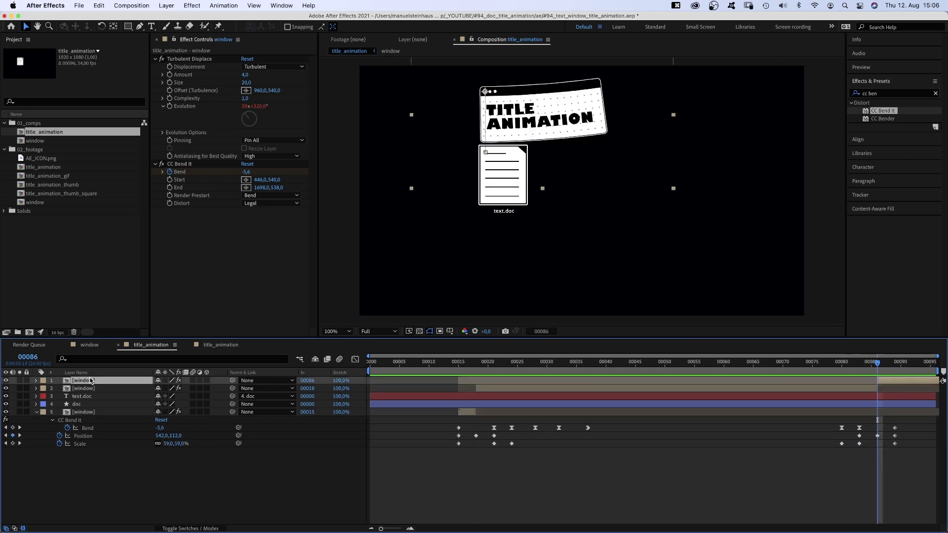
{"action": "left_click_drag", "start_coordinate": [93, 380], "coordinate": [91, 416]}
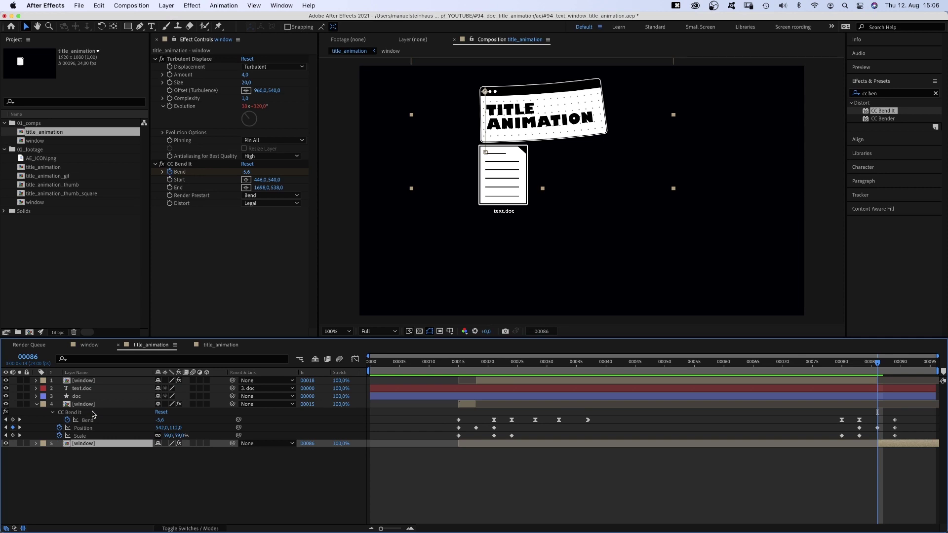
{"action": "key", "text": "KP_0"}
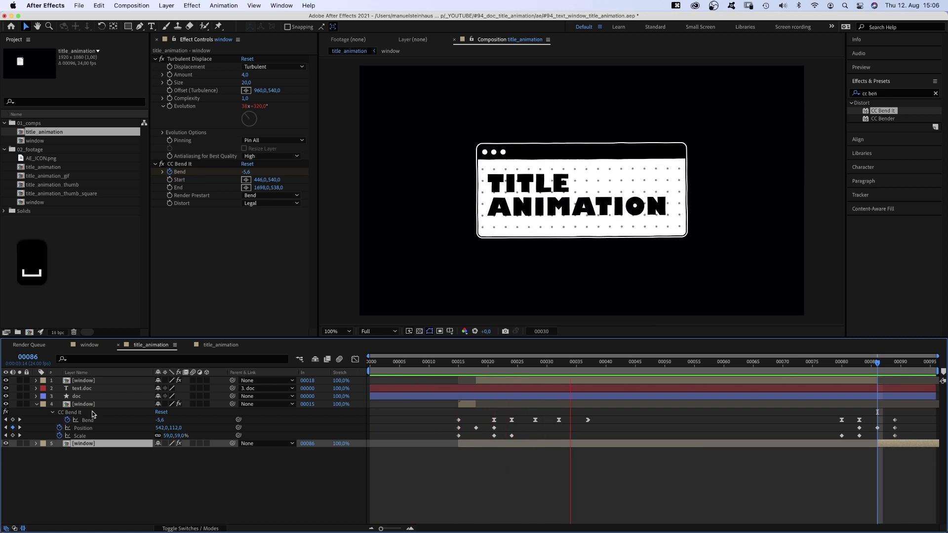
{"action": "left_click", "coordinate": [455, 360]}
{"action": "left_click_drag", "start_coordinate": [455, 359], "coordinate": [438, 359]}
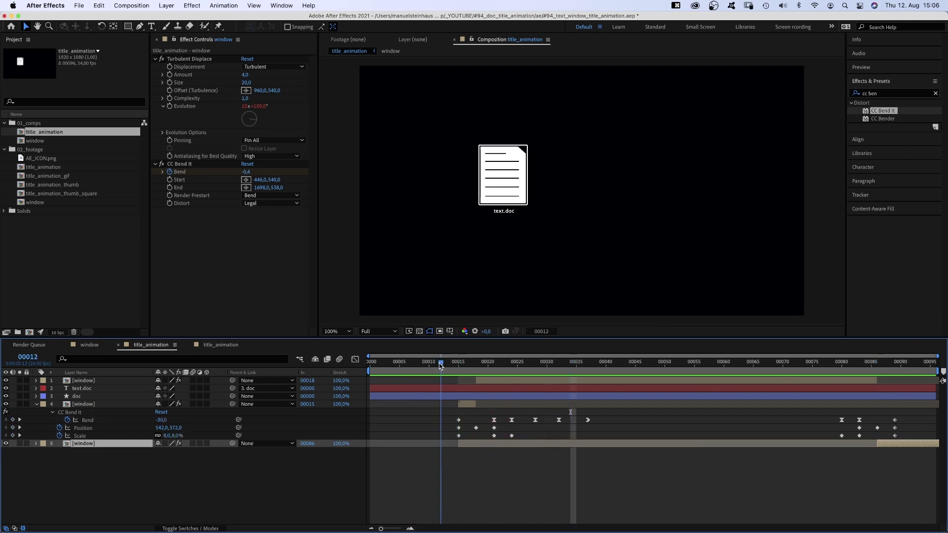
{"action": "left_click", "coordinate": [448, 395]}
Keyframe the doc layer's Scale at 100% (frame 11), 90% (frame 13), 100% (frame 15), then preview
{"action": "key", "text": "s"}
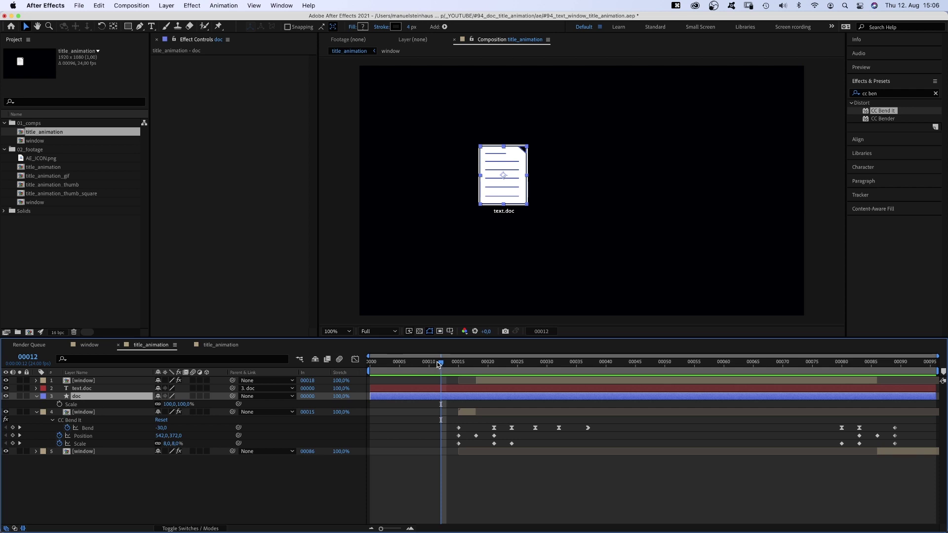
{"action": "left_click", "coordinate": [59, 404]}
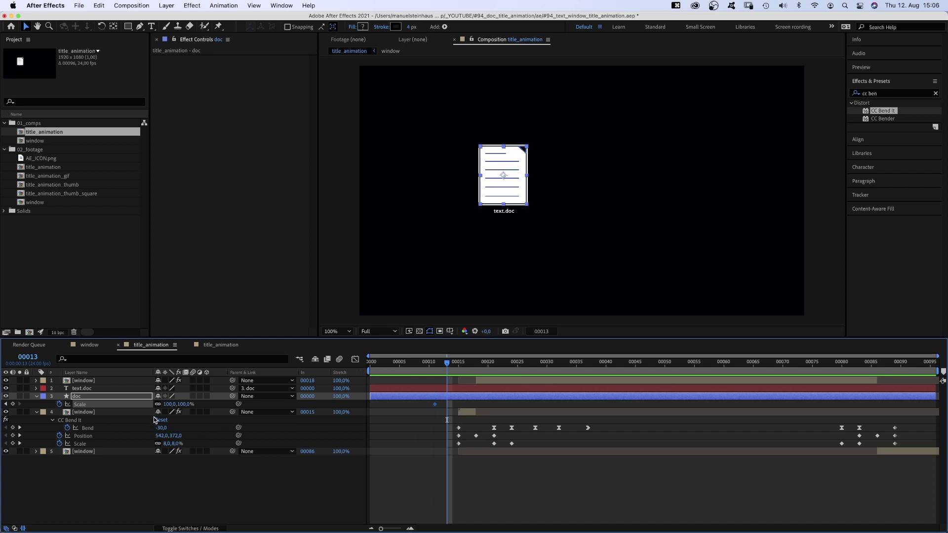
{"action": "type", "text": "90"}
{"action": "key", "text": "Return"}
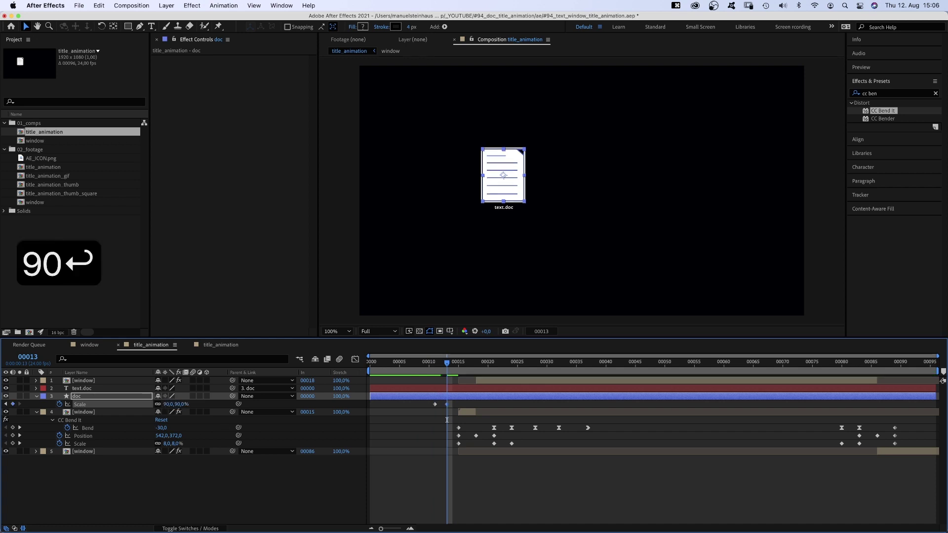
{"action": "left_click_drag", "start_coordinate": [454, 364], "coordinate": [456, 368]}
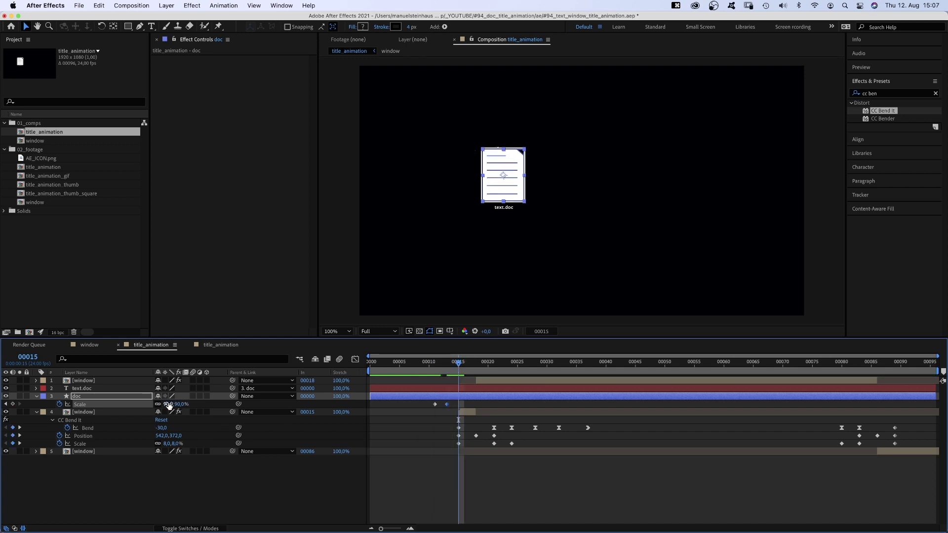
{"action": "type", "text": "100"}
{"action": "key", "text": "Return"}
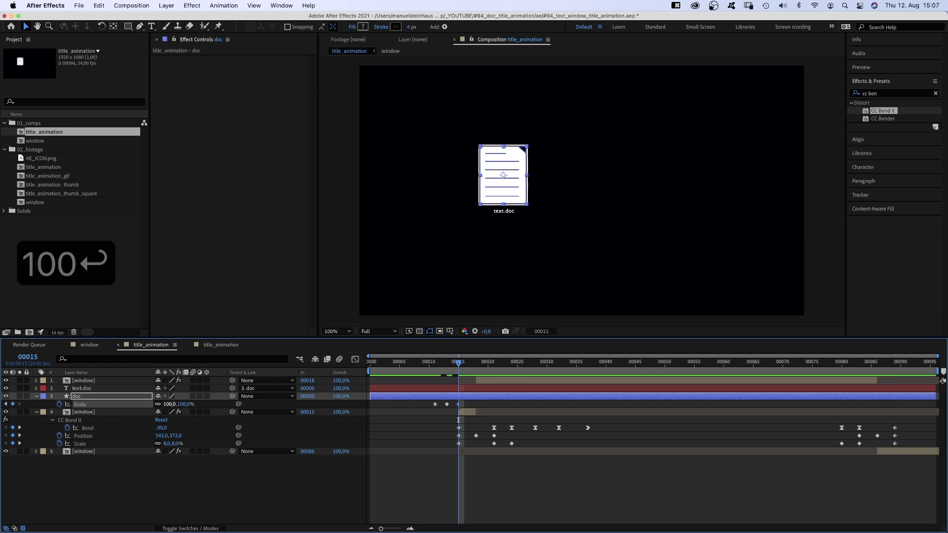
{"action": "key", "text": "0"}
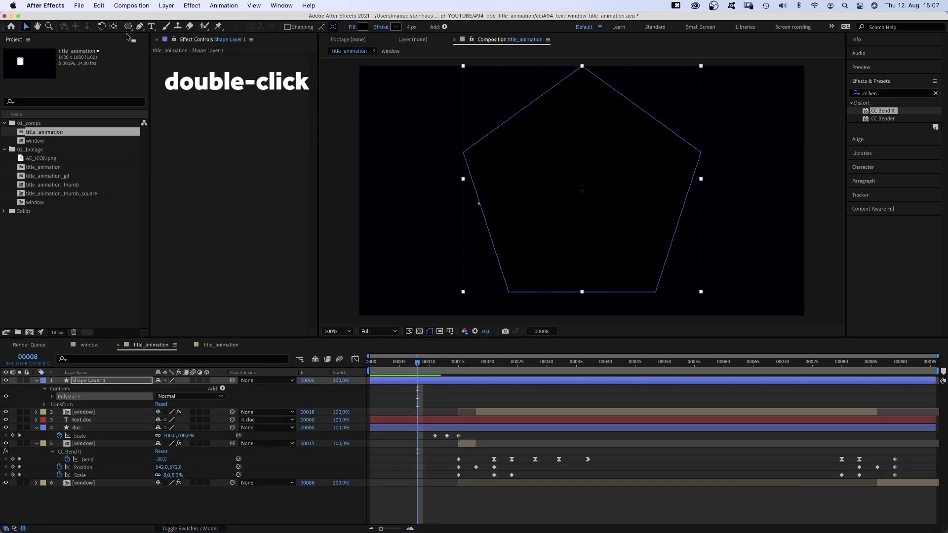
Set the polystar shape to 3 points and reduce its outer radius to make a small triangle
{"action": "left_click", "coordinate": [52, 397]}
{"action": "left_click", "coordinate": [61, 404]}
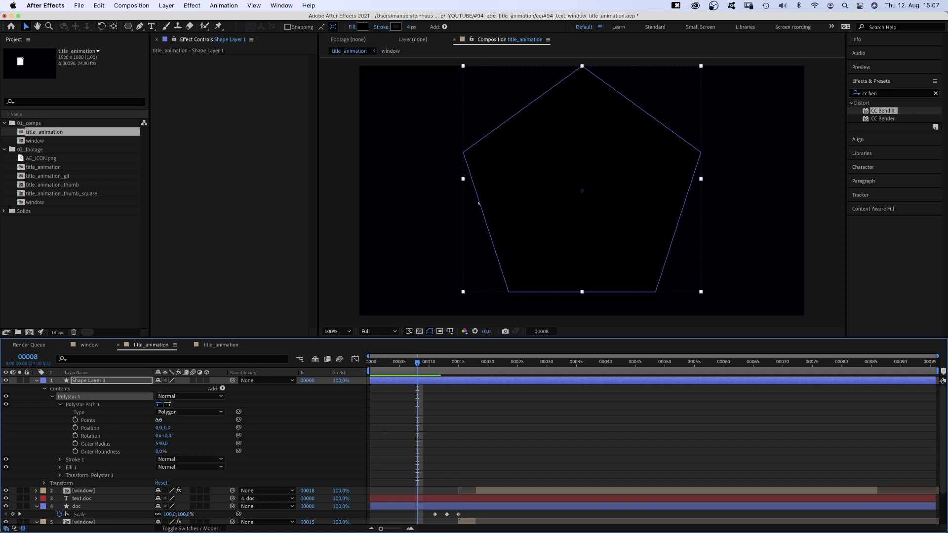
{"action": "type", "text": "3"}
{"action": "key", "text": "Return"}
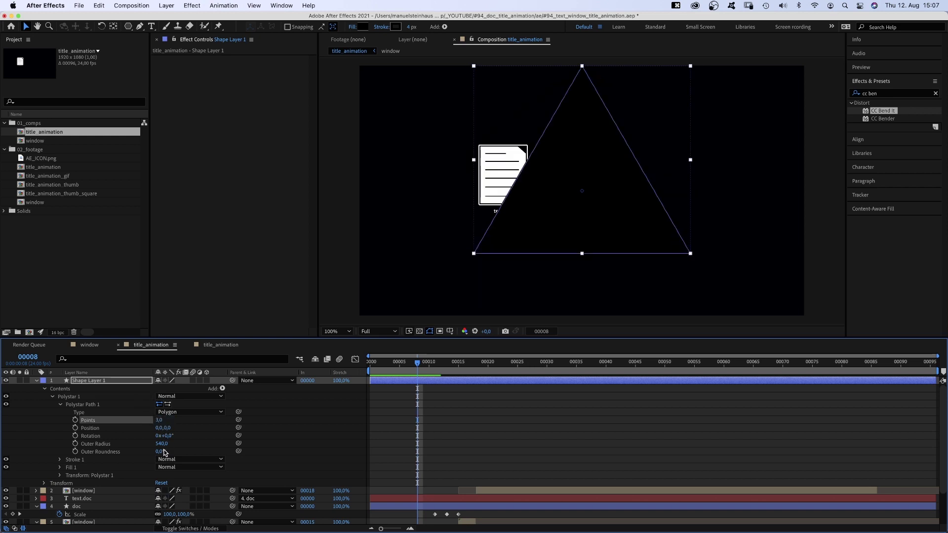
{"action": "left_click_drag", "start_coordinate": [161, 444], "coordinate": [6, 461]}
{"action": "left_click_drag", "start_coordinate": [163, 443], "coordinate": [135, 447]}
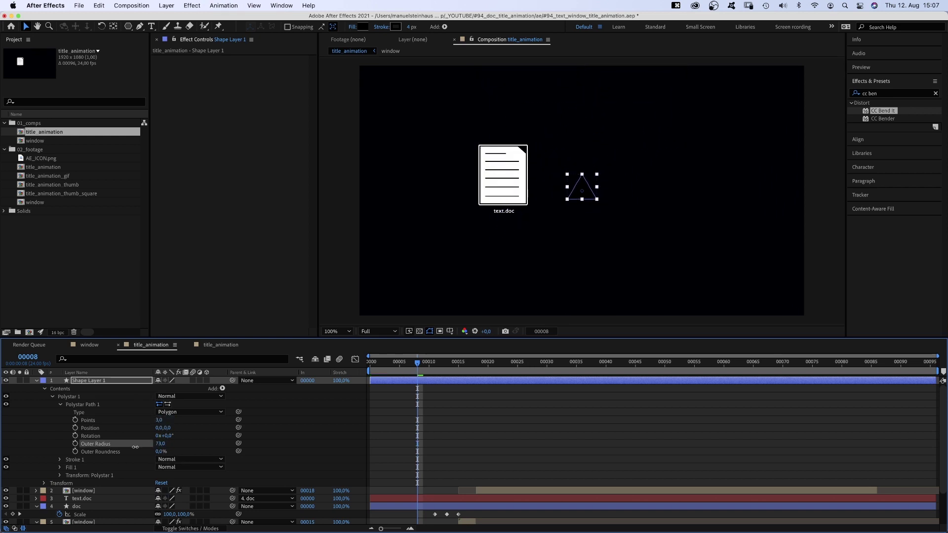
Convert the triangle to an editable Bezier path and select its top vertex
{"action": "right_click", "coordinate": [77, 408]}
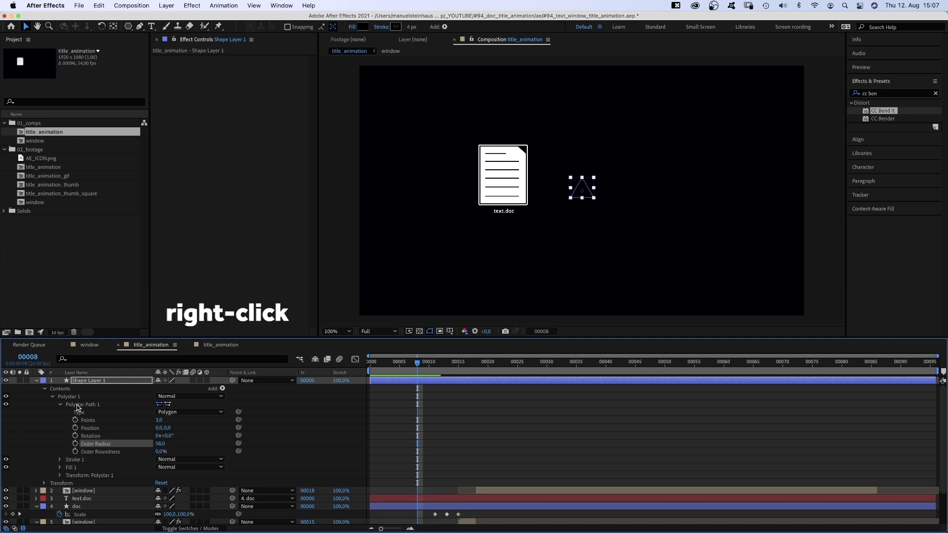
{"action": "left_click", "coordinate": [94, 438]}
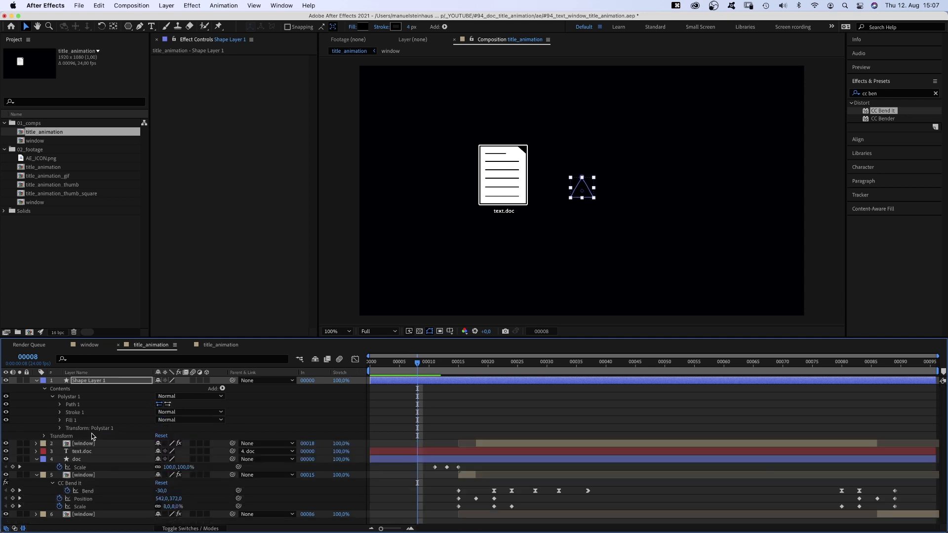
{"action": "left_click", "coordinate": [59, 404]}
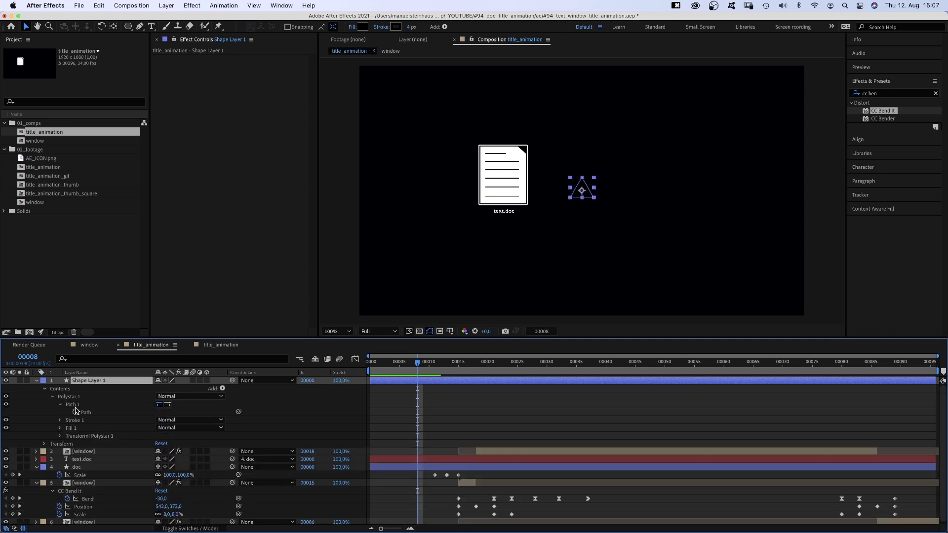
{"action": "left_click", "coordinate": [71, 404]}
{"action": "left_click_drag", "start_coordinate": [598, 166], "coordinate": [578, 181]}
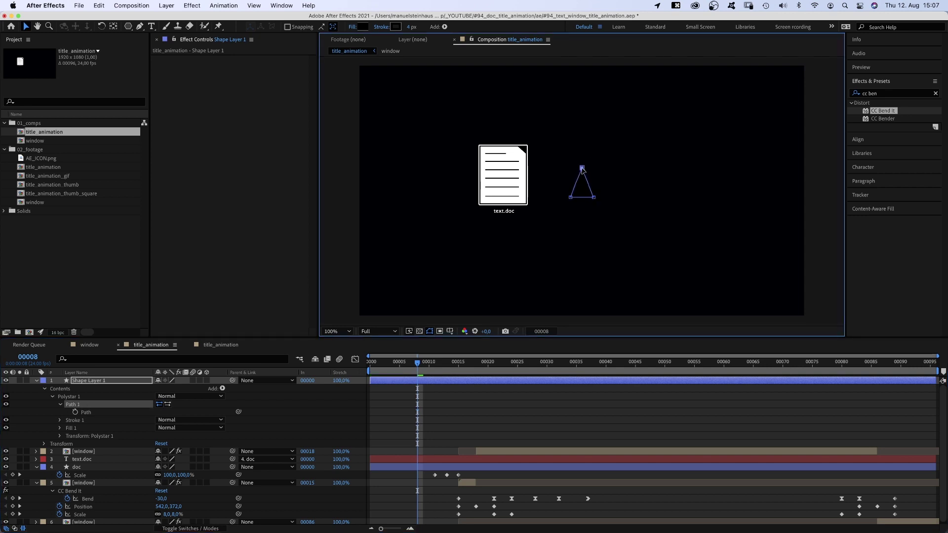
Rename the triangle shape layer to 'mouse'
{"action": "left_click", "coordinate": [81, 383]}
{"action": "key", "text": "Return"}
{"action": "type", "text": "mouse"}
{"action": "key", "text": "Return"}
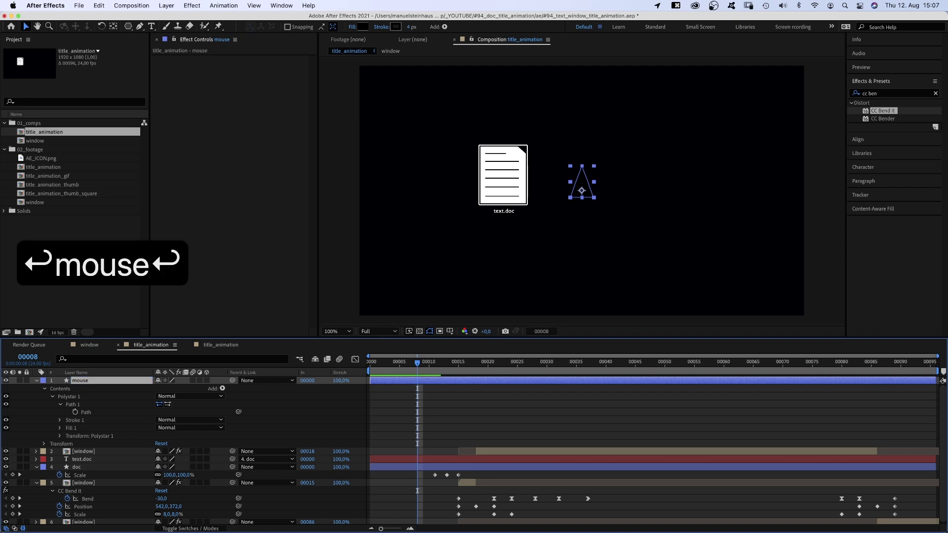
Add a white Stroke layer style of size 4 to the mouse layer
{"action": "right_click", "coordinate": [83, 383]}
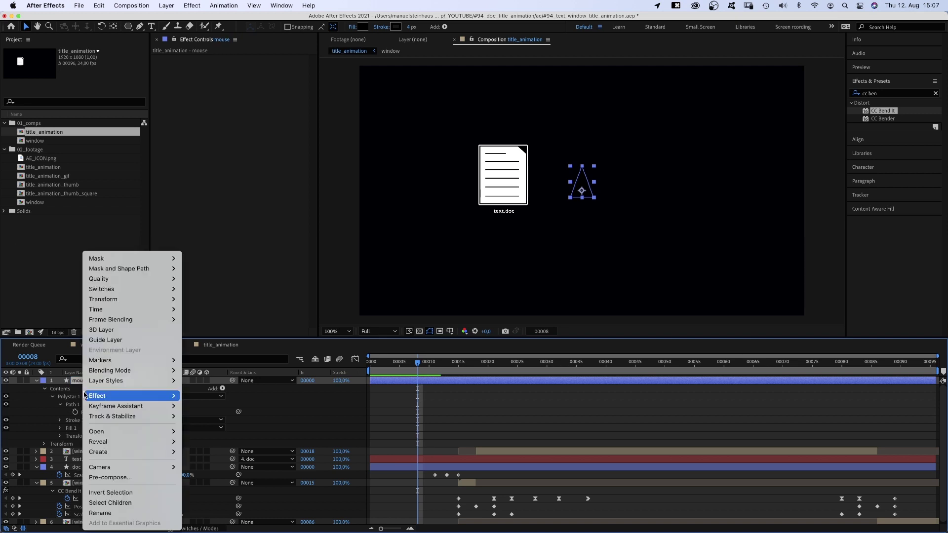
{"action": "mouse_move", "coordinate": [98, 380]}
{"action": "left_click", "coordinate": [222, 497]}
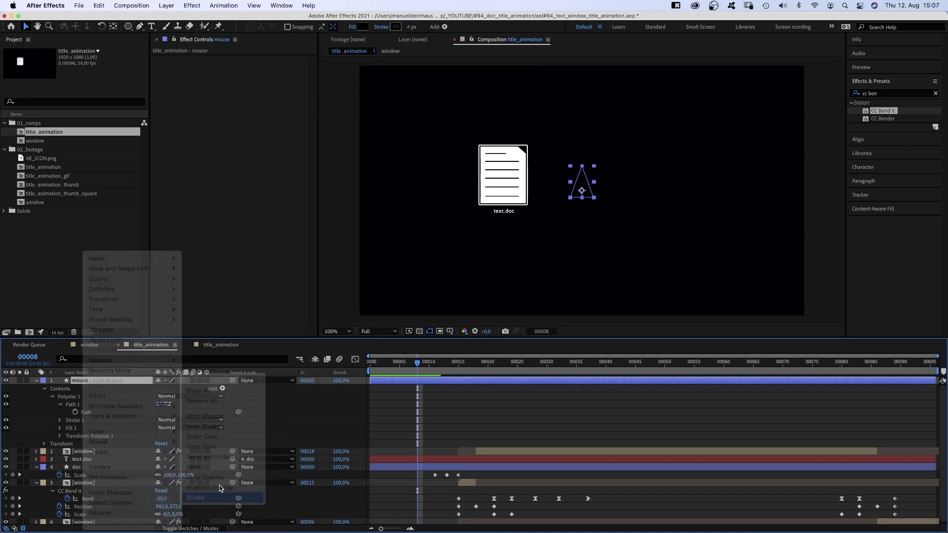
{"action": "left_click", "coordinate": [52, 467]}
{"action": "left_click", "coordinate": [161, 482]}
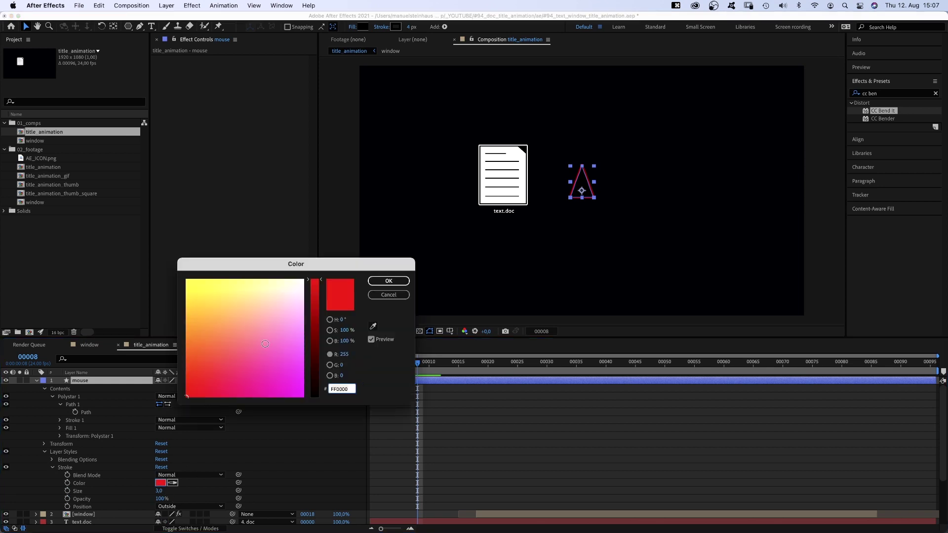
{"action": "left_click_drag", "start_coordinate": [280, 310], "coordinate": [311, 279]}
{"action": "left_click", "coordinate": [388, 281]}
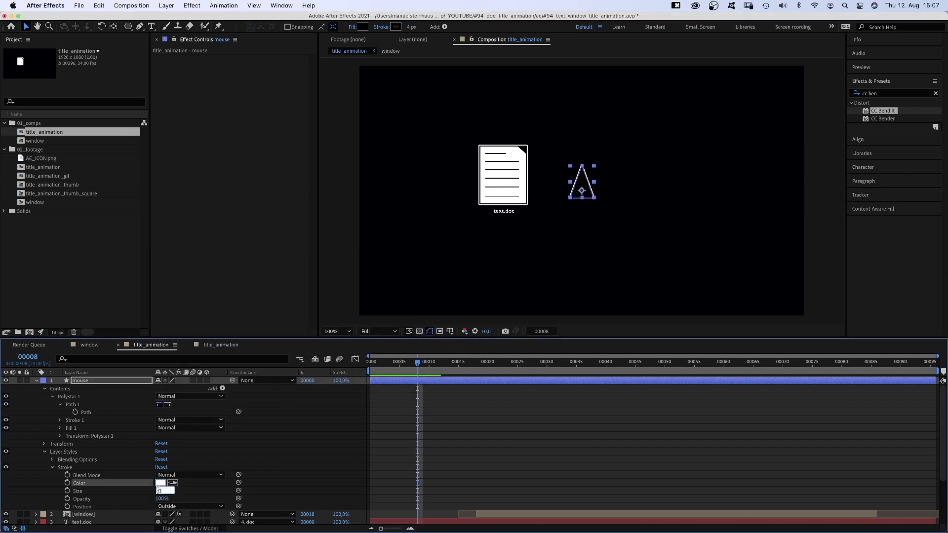
{"action": "type", "text": "4"}
{"action": "key", "text": "Return"}
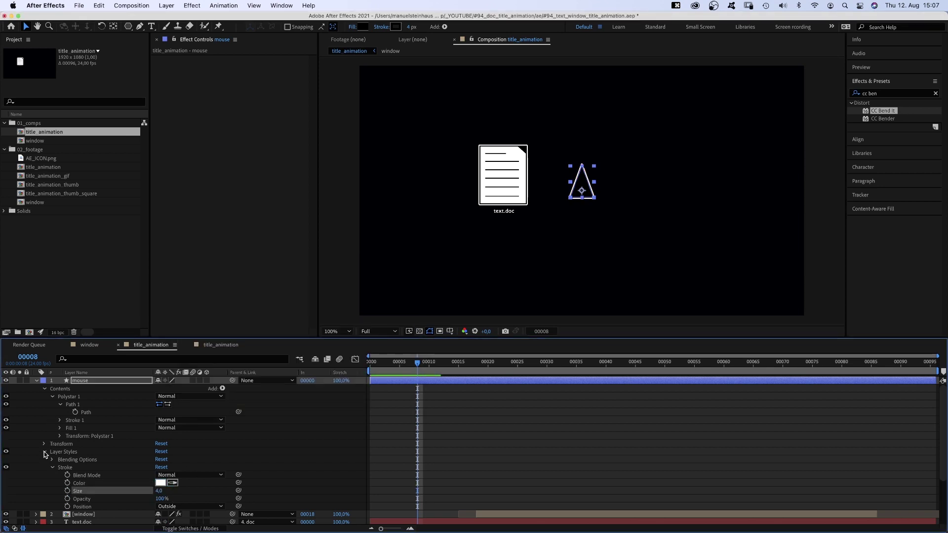
{"action": "left_click", "coordinate": [44, 452]}
Draw a rectangular stem below the triangle with the Rectangle tool
{"action": "left_click", "coordinate": [64, 390]}
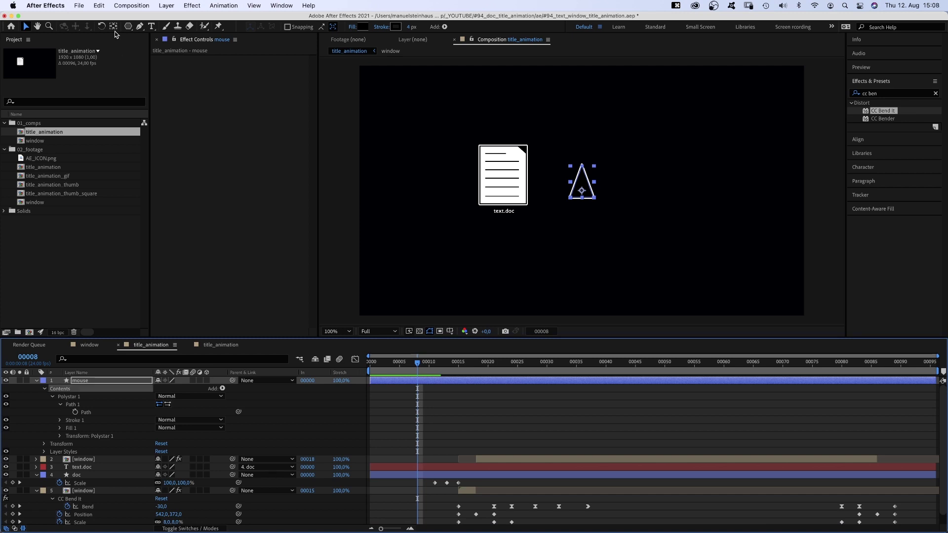
{"action": "left_click_drag", "start_coordinate": [128, 27], "coordinate": [174, 28]}
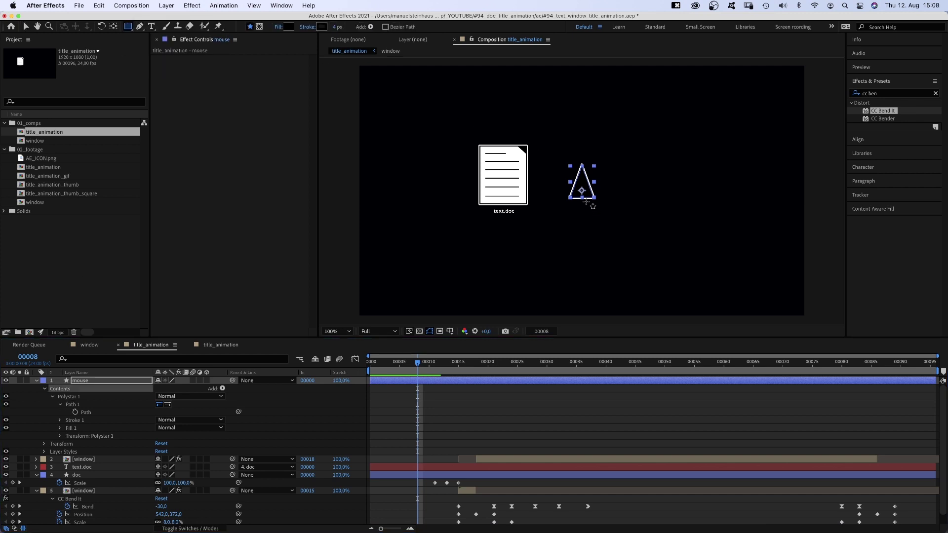
{"action": "left_click_drag", "start_coordinate": [586, 202], "coordinate": [577, 194]}
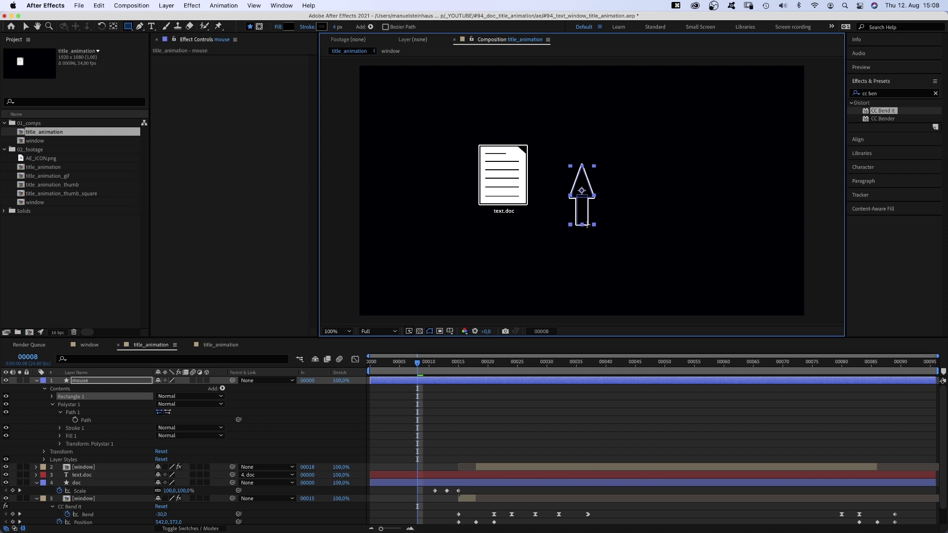
Rotate the mouse arrow to -33° and move it to the frame's bottom edge
{"action": "key", "text": "v"}
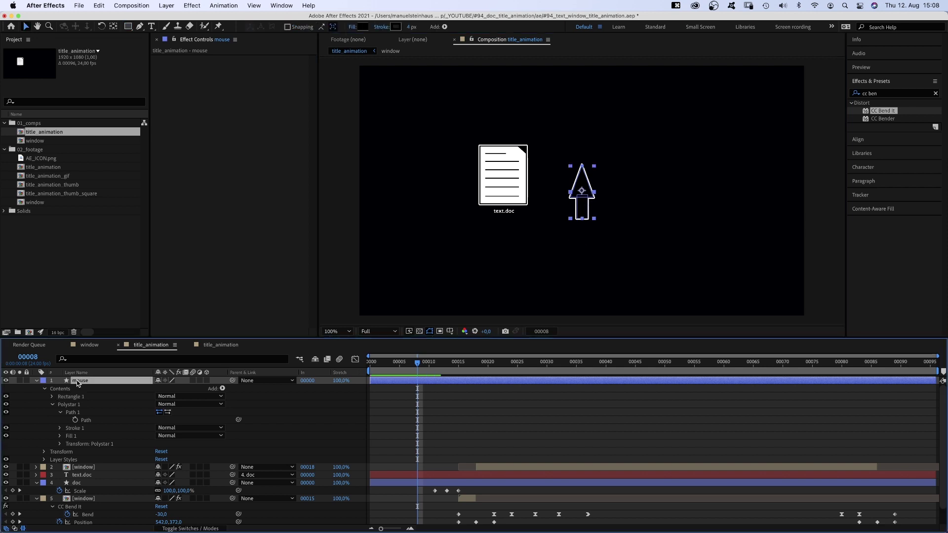
{"action": "key", "text": "r"}
{"action": "mouse_move", "coordinate": [173, 389]}
{"action": "left_mouse_down"}
{"action": "mouse_move", "coordinate": [156, 388]}
{"action": "mouse_move", "coordinate": [164, 394]}
{"action": "left_mouse_up"}
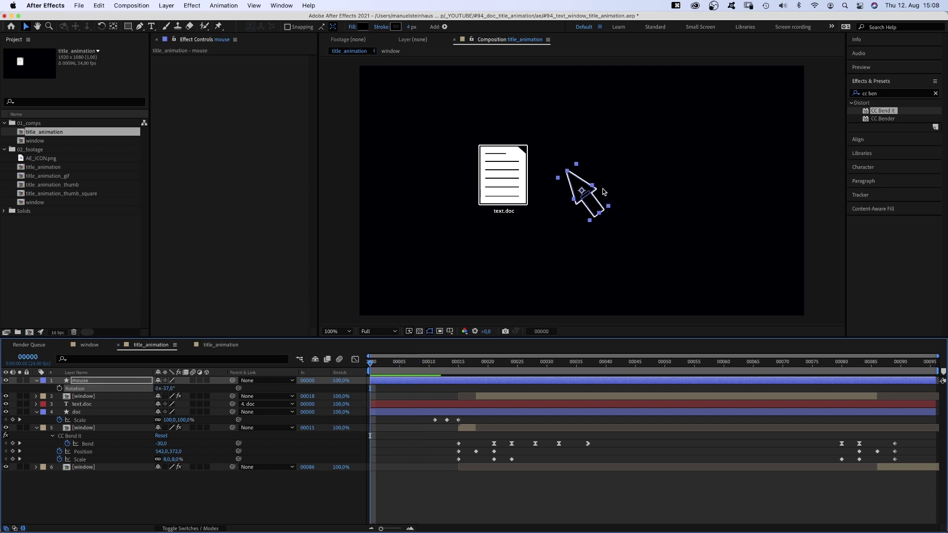
{"action": "left_click_drag", "start_coordinate": [603, 192], "coordinate": [634, 342]}
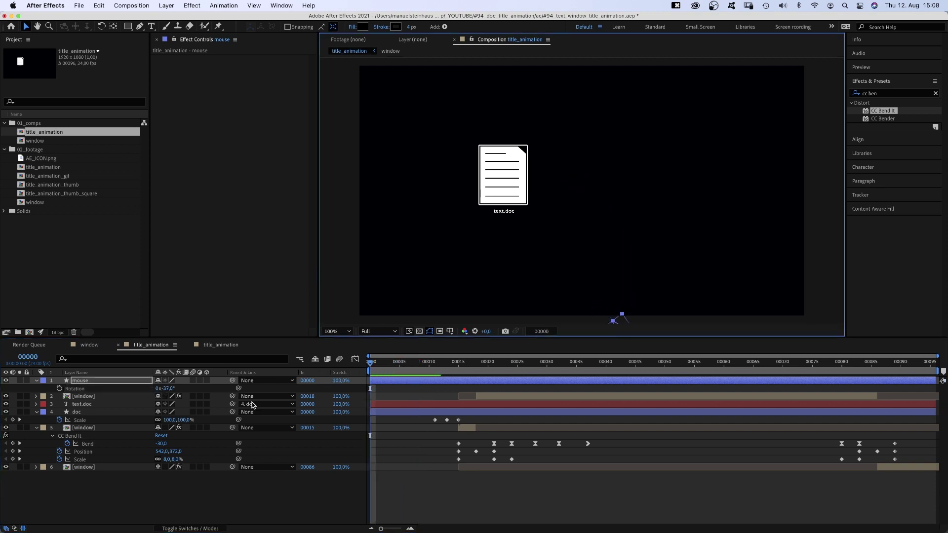
Keyframe Position from the bottom edge at frame 0 onto text.doc at frame 11, easing the landing
{"action": "key", "text": "p"}
{"action": "left_click", "coordinate": [59, 389]}
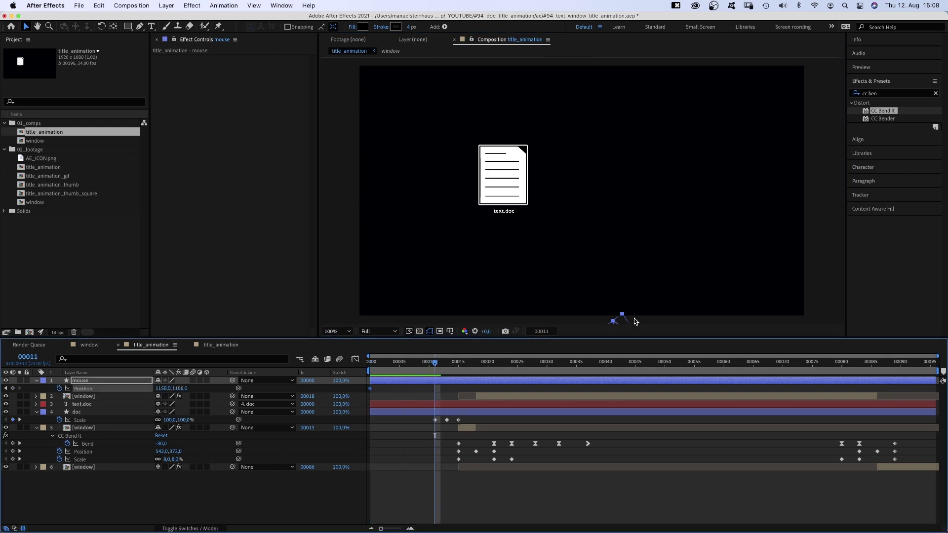
{"action": "left_click_drag", "start_coordinate": [624, 321], "coordinate": [513, 182]}
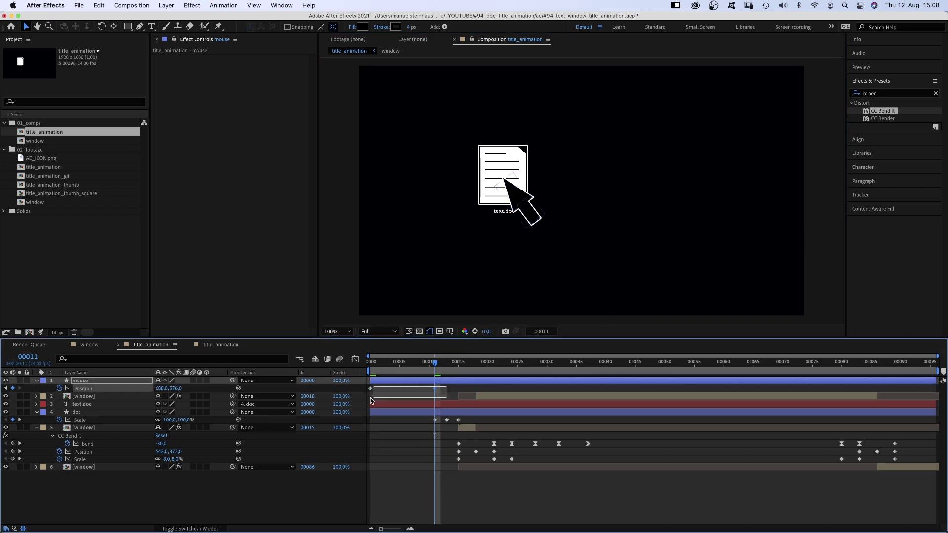
{"action": "left_click", "coordinate": [354, 360]}
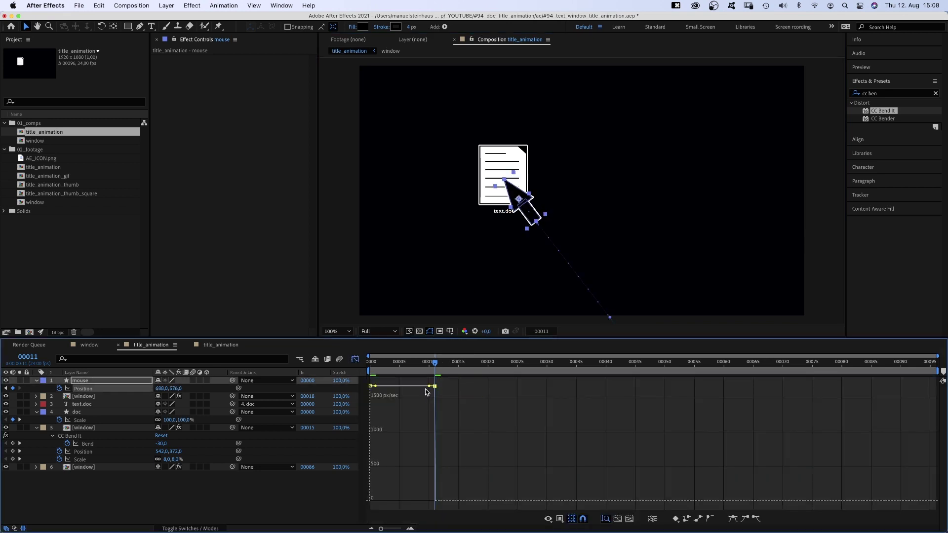
{"action": "left_click_drag", "start_coordinate": [435, 386], "coordinate": [434, 500]}
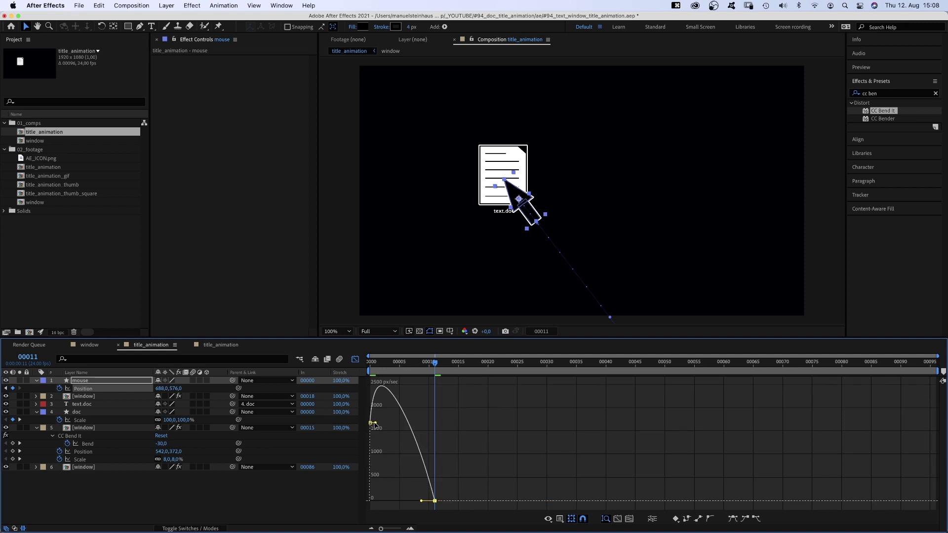
{"action": "left_click_drag", "start_coordinate": [375, 425], "coordinate": [402, 501]}
{"action": "left_click", "coordinate": [355, 360]}
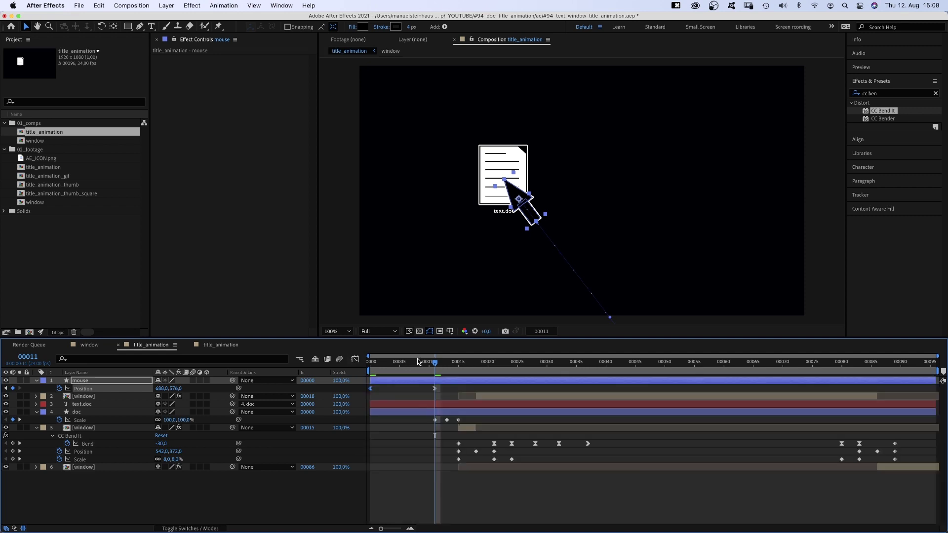
{"action": "left_click_drag", "start_coordinate": [436, 362], "coordinate": [458, 366]}
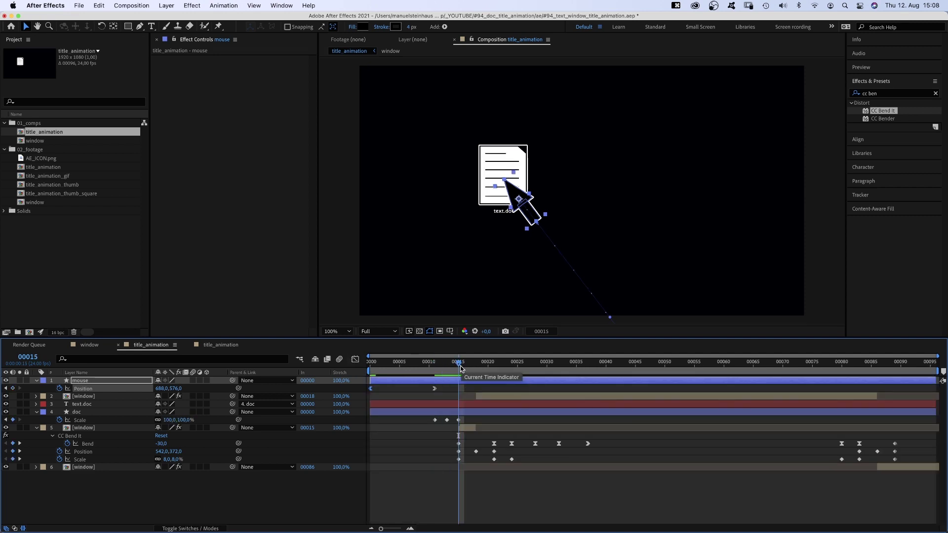
End the mouse layer around frame 13, move it below the window layer, and preview
{"action": "left_click_drag", "start_coordinate": [936, 380], "coordinate": [510, 396]}
{"action": "left_click_drag", "start_coordinate": [88, 389], "coordinate": [89, 402]}
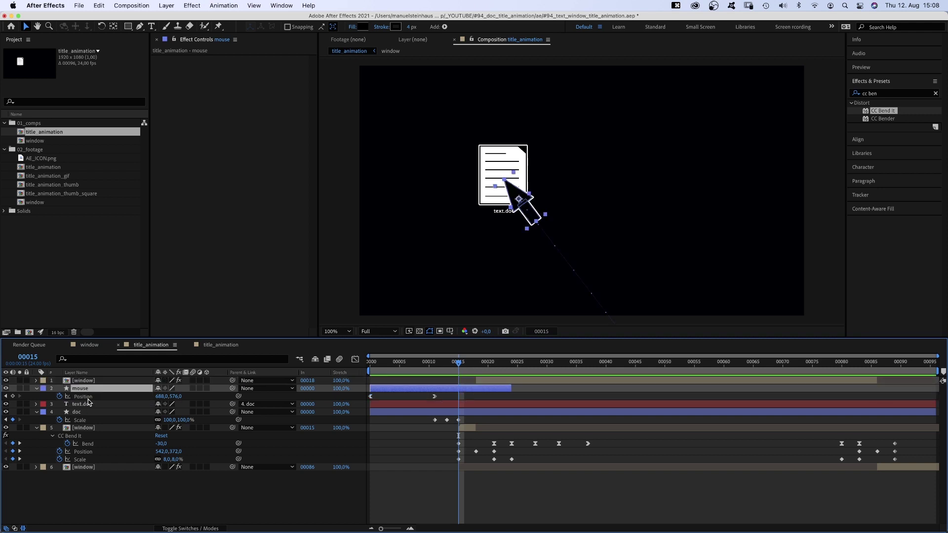
{"action": "key", "text": "0"}
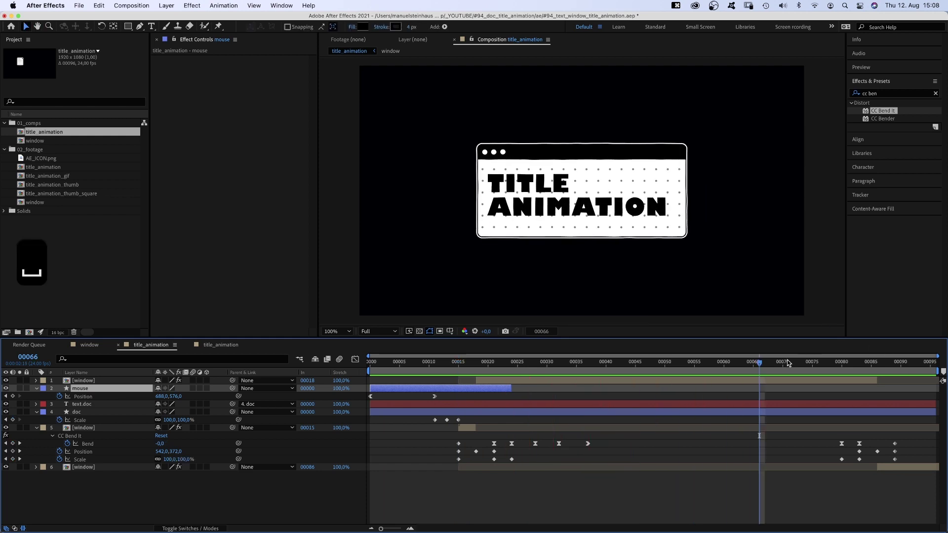
{"action": "key", "text": "space"}
Duplicate mouse to start at frame 70, landing on the window's corner dots, then exiting downward by 91
{"action": "key", "text": "super+d"}
{"action": "left_click_drag", "start_coordinate": [88, 388], "coordinate": [89, 380]}
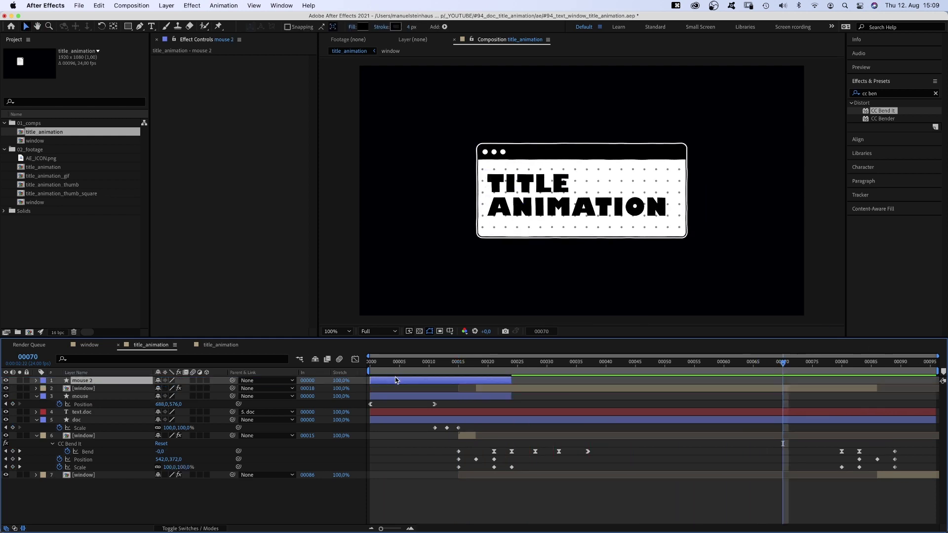
{"action": "left_click_drag", "start_coordinate": [387, 381], "coordinate": [848, 367]}
{"action": "key", "text": "p"}
{"action": "left_click_drag", "start_coordinate": [511, 194], "coordinate": [501, 172]}
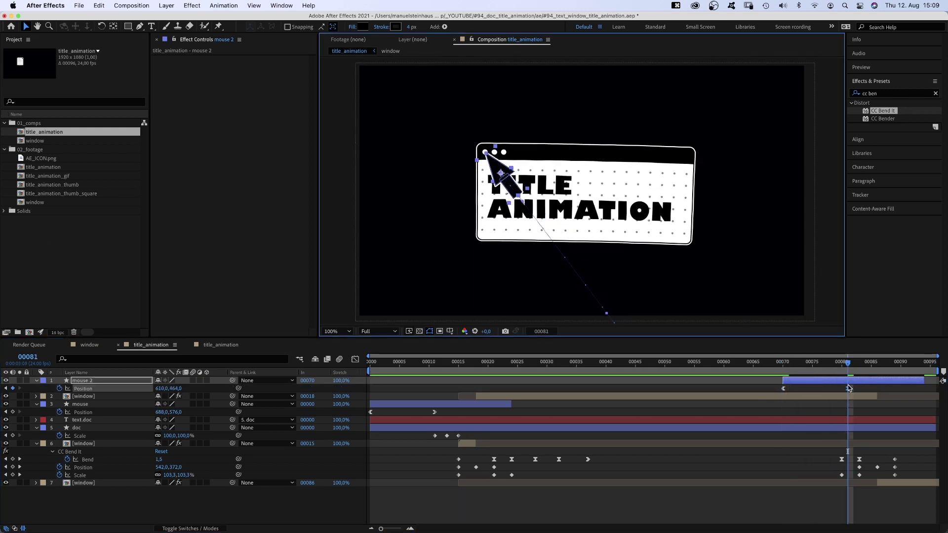
{"action": "key", "text": "Page_Up"}
{"action": "key", "text": "Page_Down"}
{"action": "key", "text": "Page_Down"}
{"action": "key", "text": "Page_Down"}
{"action": "key", "text": "Page_Down"}
{"action": "key", "text": "Page_Down"}
{"action": "key", "text": "Page_Down"}
{"action": "key", "text": "Page_Down"}
{"action": "key", "text": "Page_Down"}
{"action": "key", "text": "Page_Down"}
{"action": "key", "text": "Page_Down"}
{"action": "key", "text": "Page_Down"}
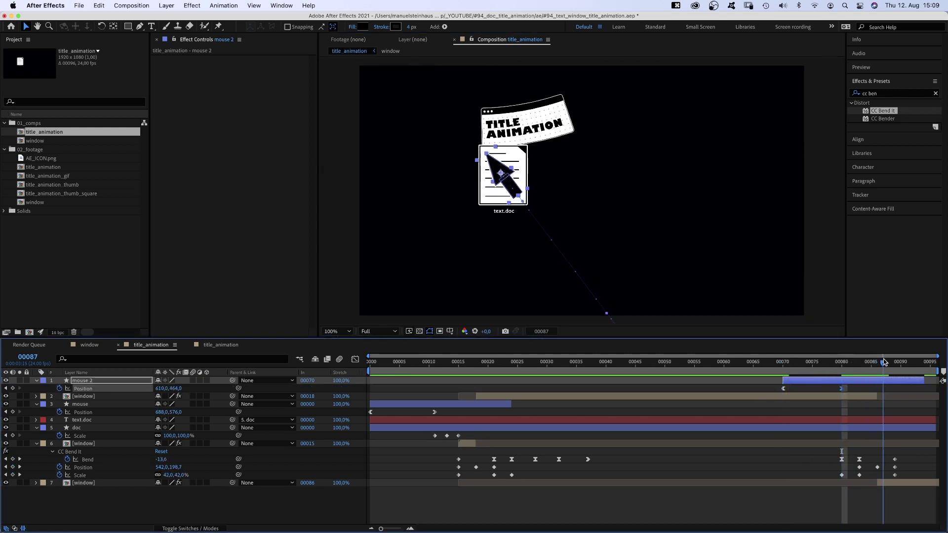
{"action": "left_click_drag", "start_coordinate": [501, 173], "coordinate": [432, 357]}
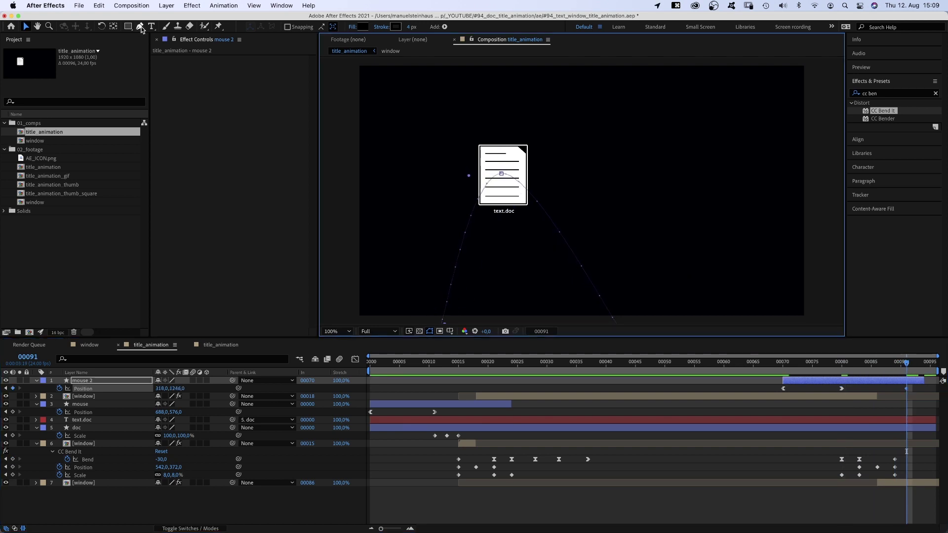
Ease mouse 2's Position keyframes in the speed graph and preview the finished animation
{"action": "left_click_drag", "start_coordinate": [922, 387], "coordinate": [758, 382]}
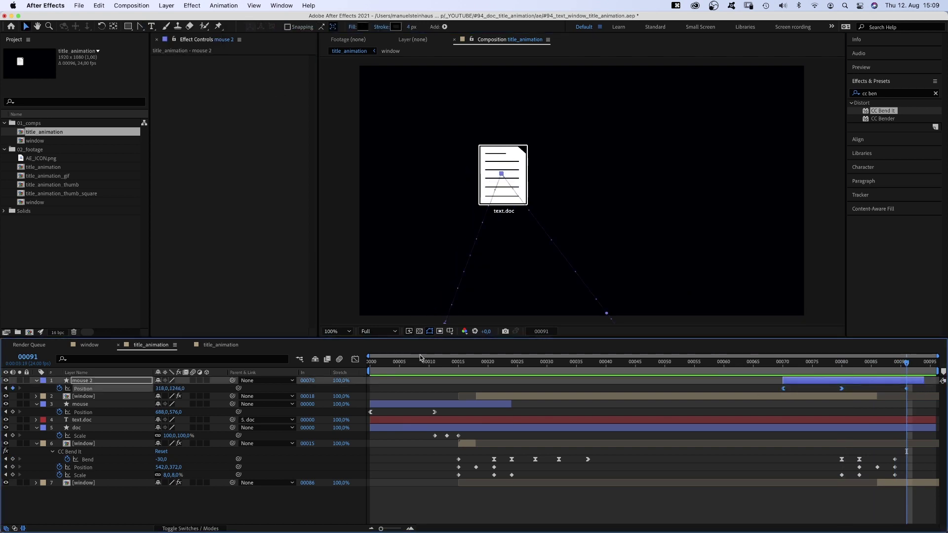
{"action": "left_click", "coordinate": [356, 360]}
{"action": "left_click_drag", "start_coordinate": [847, 452], "coordinate": [899, 502]}
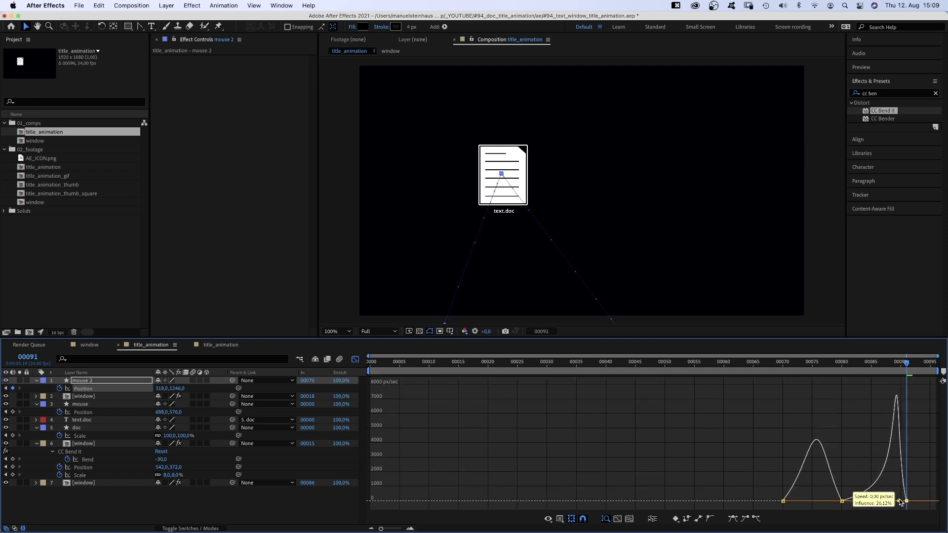
{"action": "left_click", "coordinate": [842, 501]}
{"action": "left_click_drag", "start_coordinate": [833, 501], "coordinate": [820, 502]}
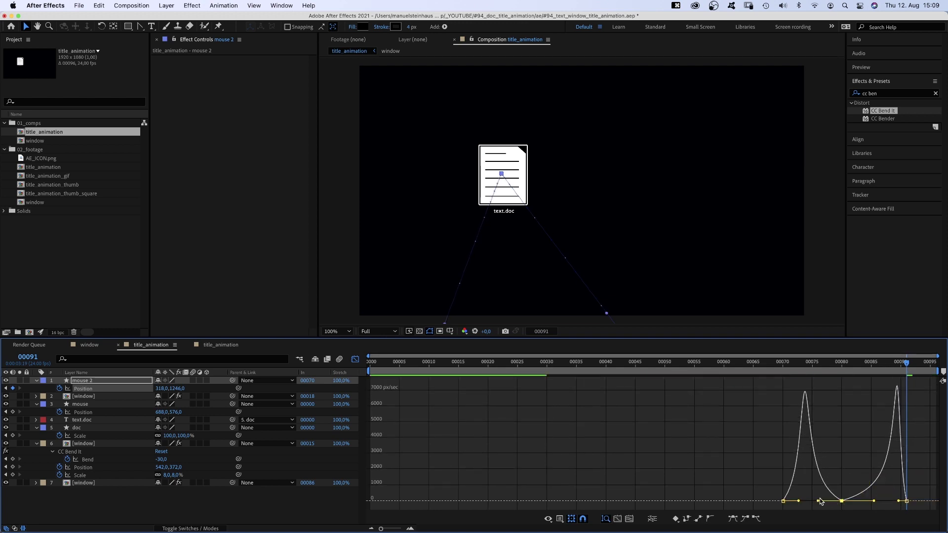
{"action": "key", "text": "0"}
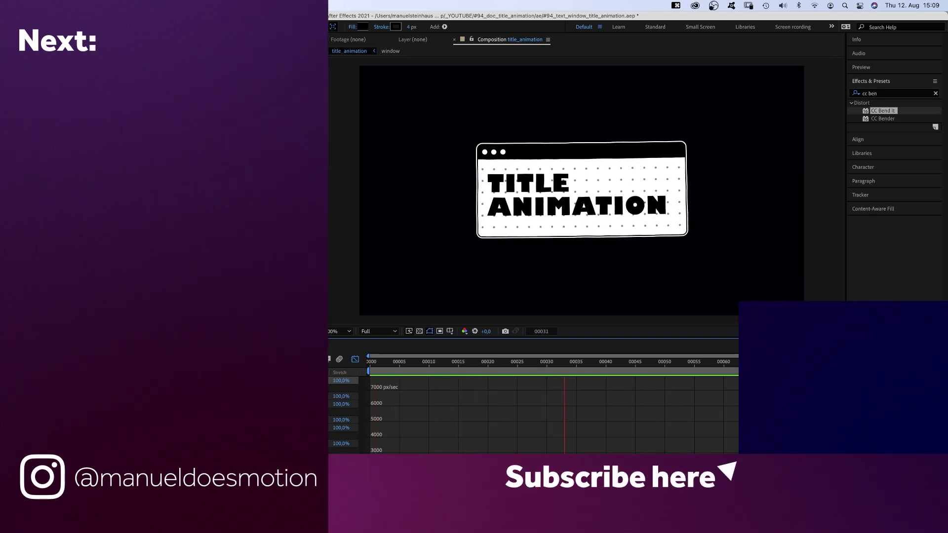
Toggle the Graph Editor off so the timeline shows the layer bars again
{"action": "left_click", "coordinate": [356, 360]}
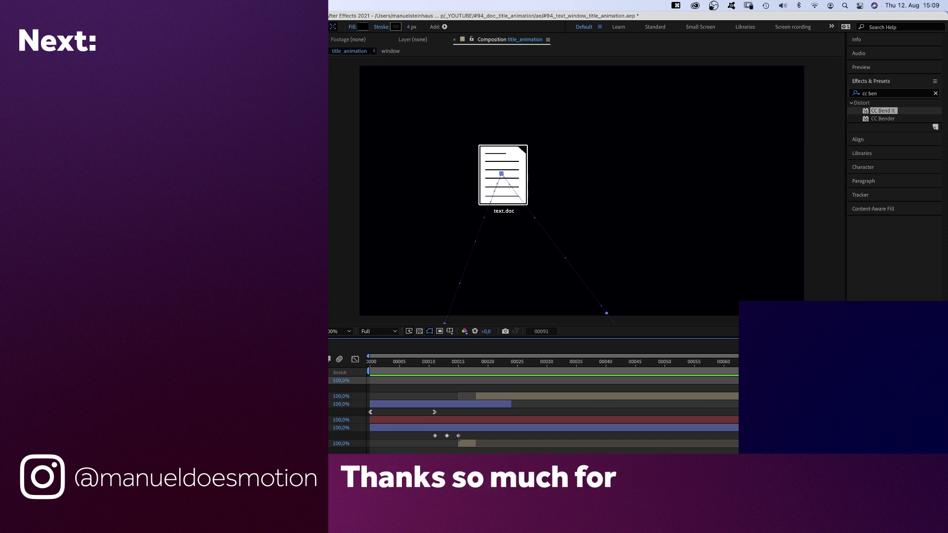